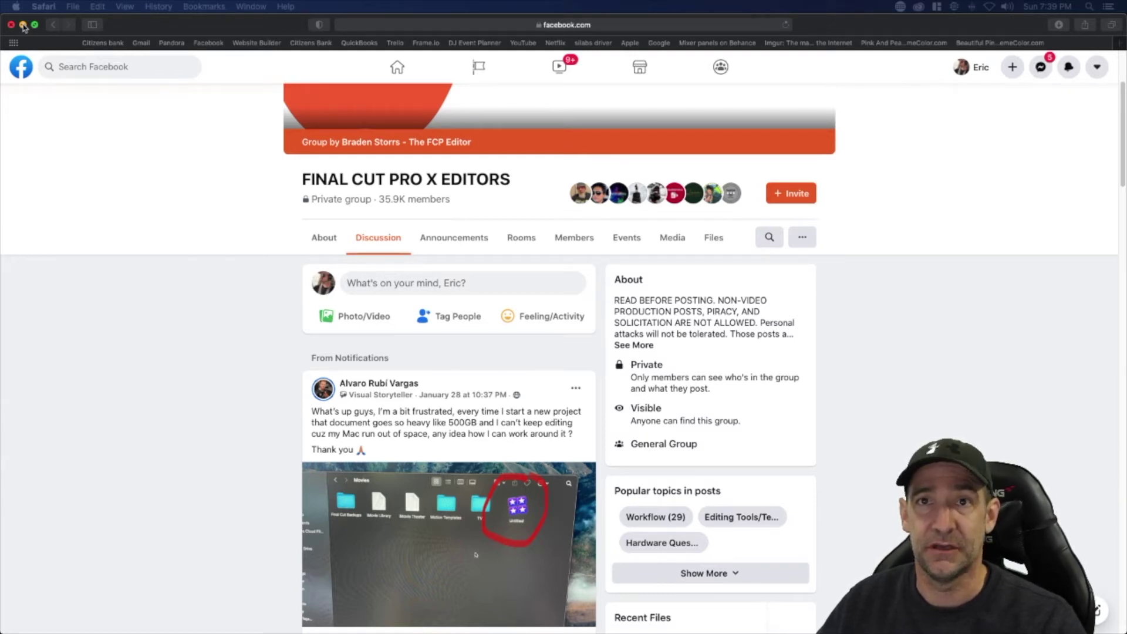
Step: Minimize the browser, switch to Finder in an enlarged window, and select the Untitled library in the Movies folder
left_click(23, 25)
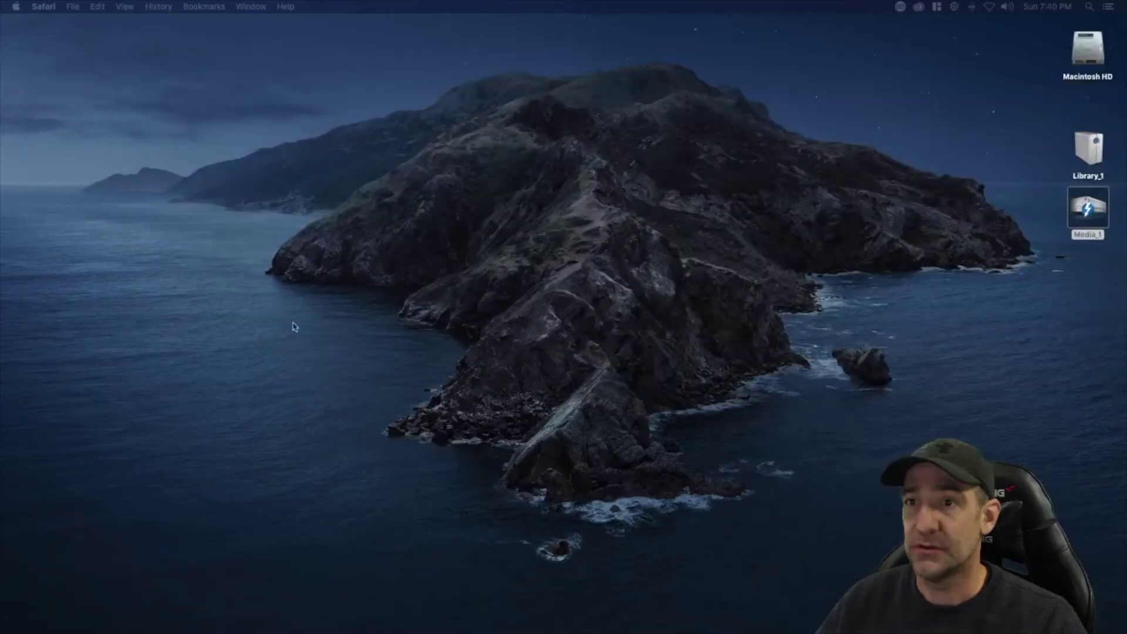
left_click(1089, 220)
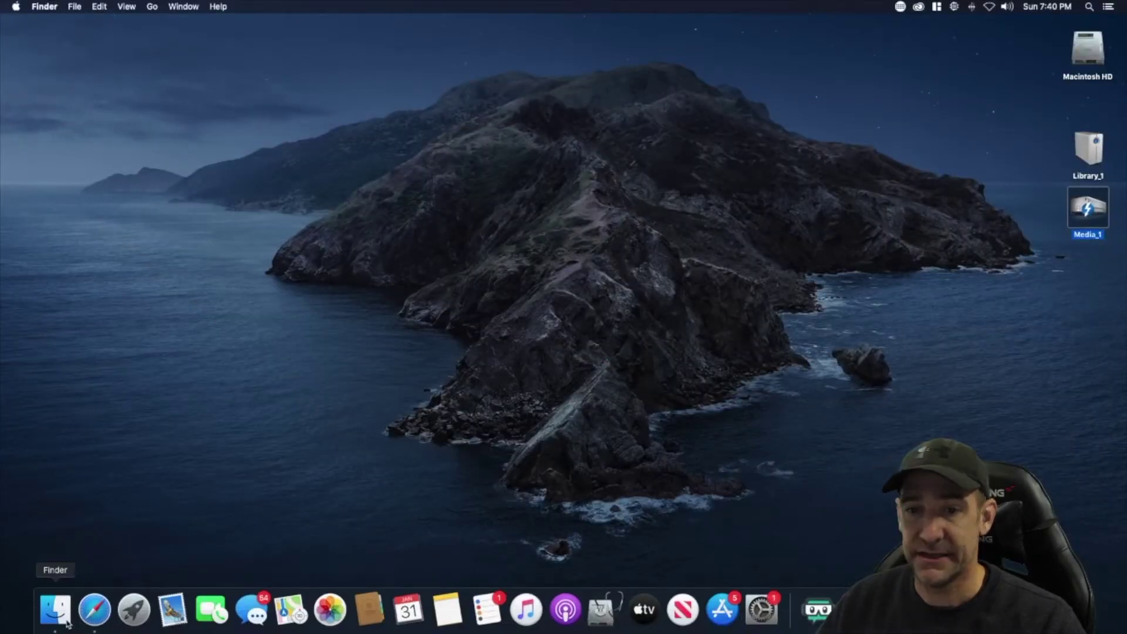
left_click(55, 608)
left_click_drag(394, 94, 328, 109)
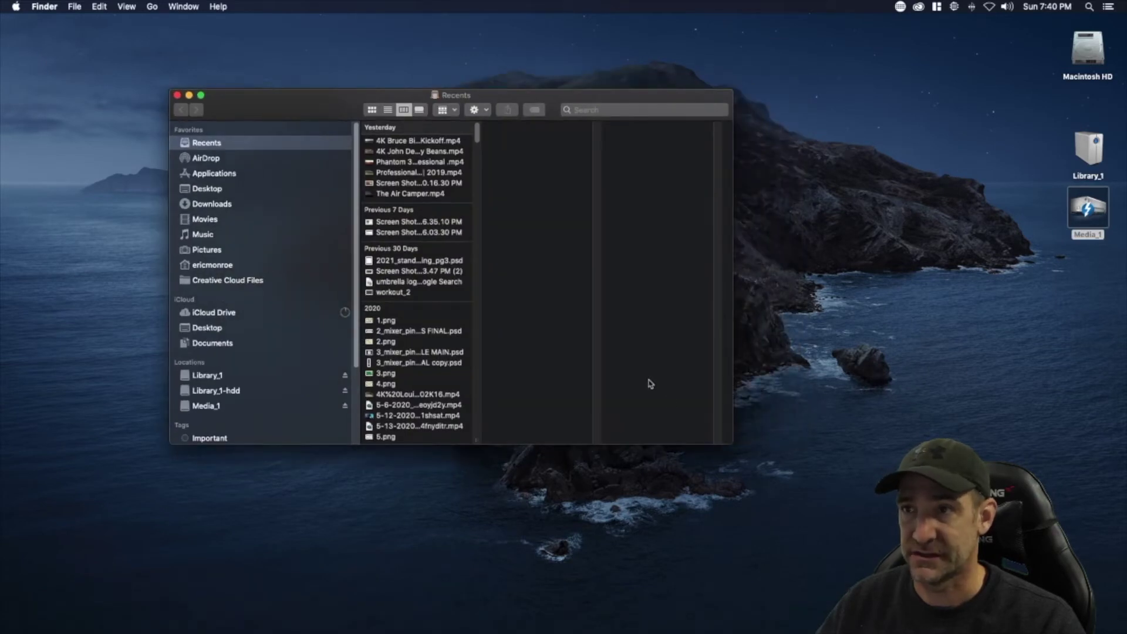
left_click_drag(731, 443, 808, 537)
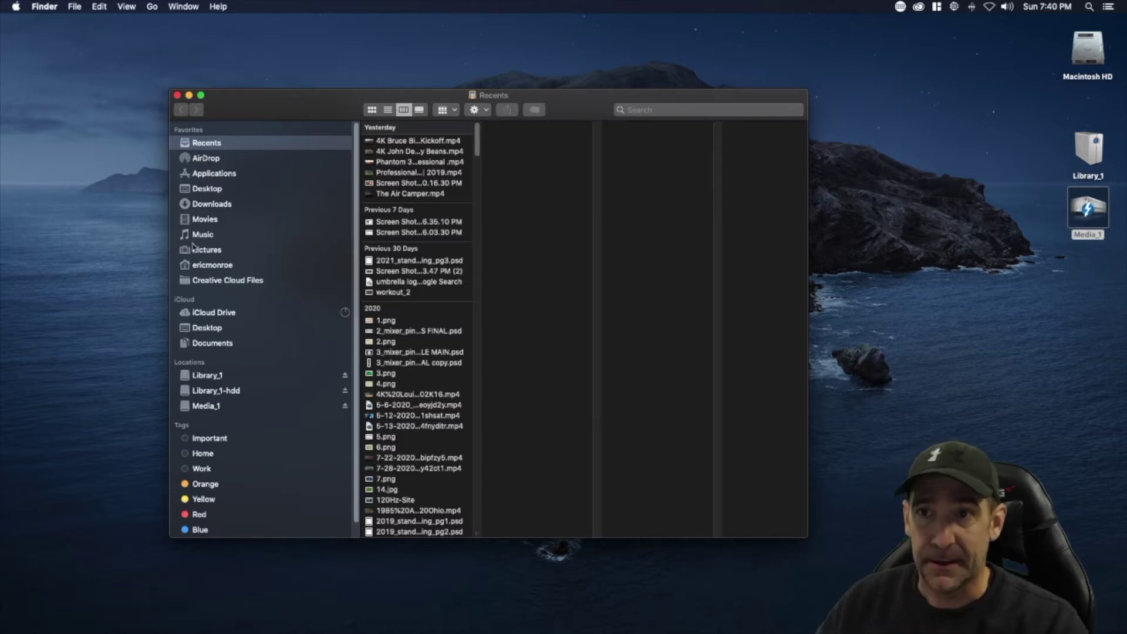
left_click(206, 218)
left_click(399, 189)
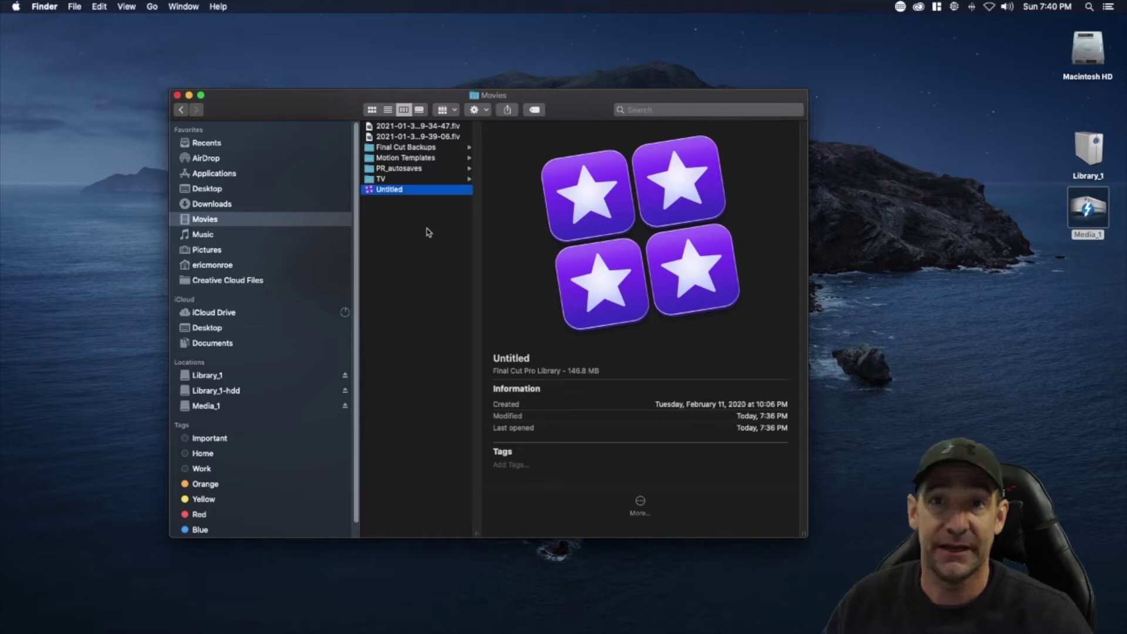
Step: Open the Untitled library in Final Cut Pro and select the intro departure graphic project among its clips
double_click(370, 192)
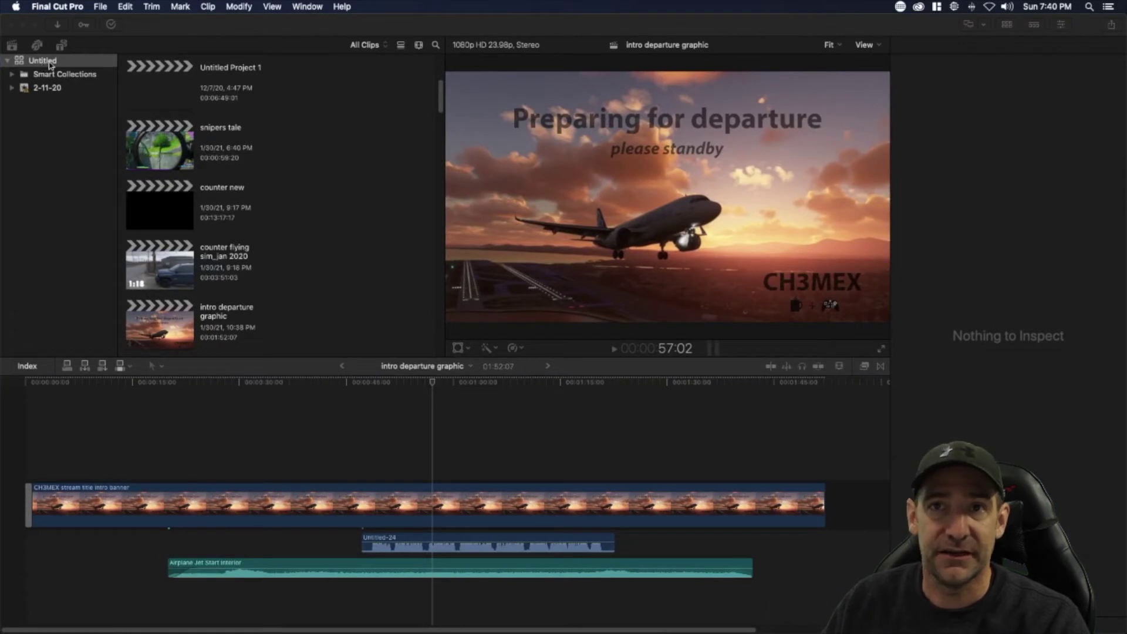
scroll(223, 174, "down", 1)
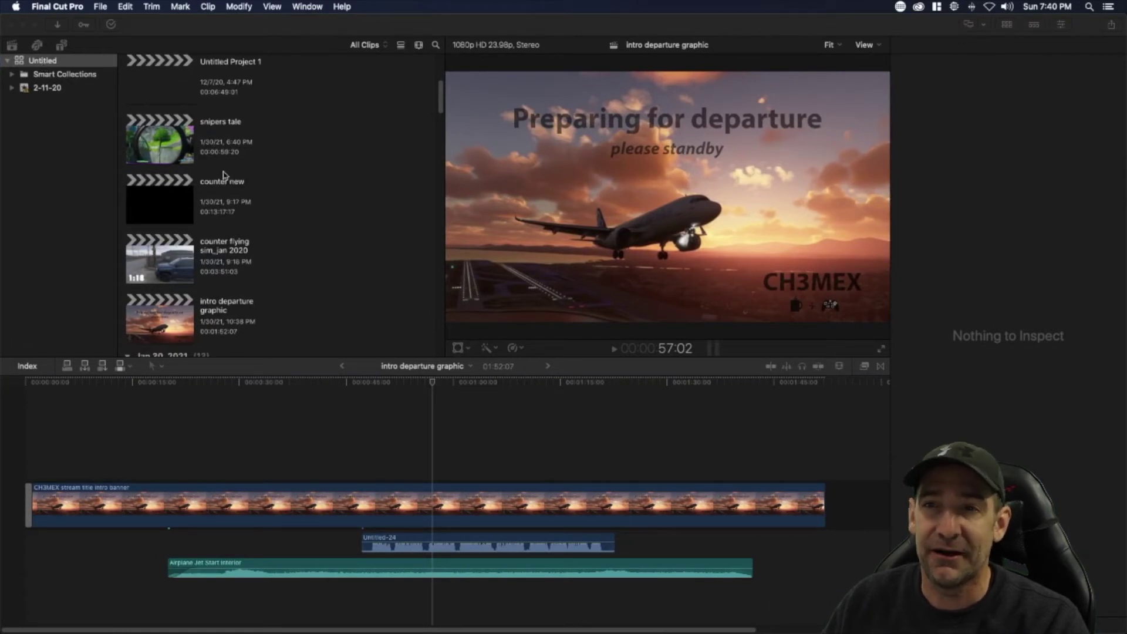
scroll(333, 226, "down", 3)
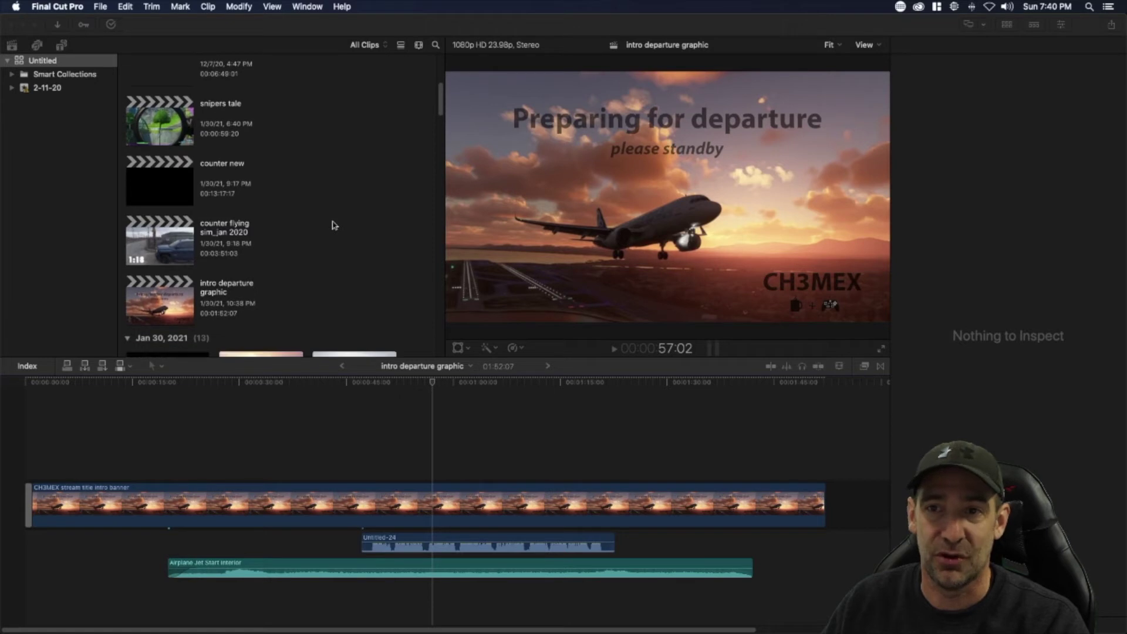
scroll(258, 279, "down", 1)
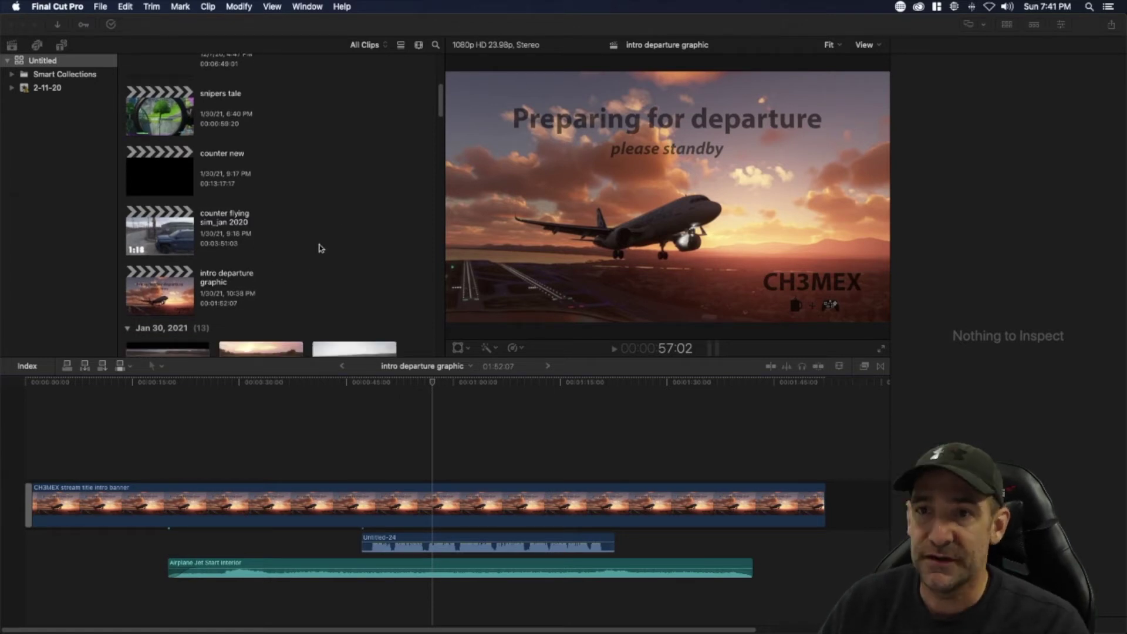
left_click(154, 276)
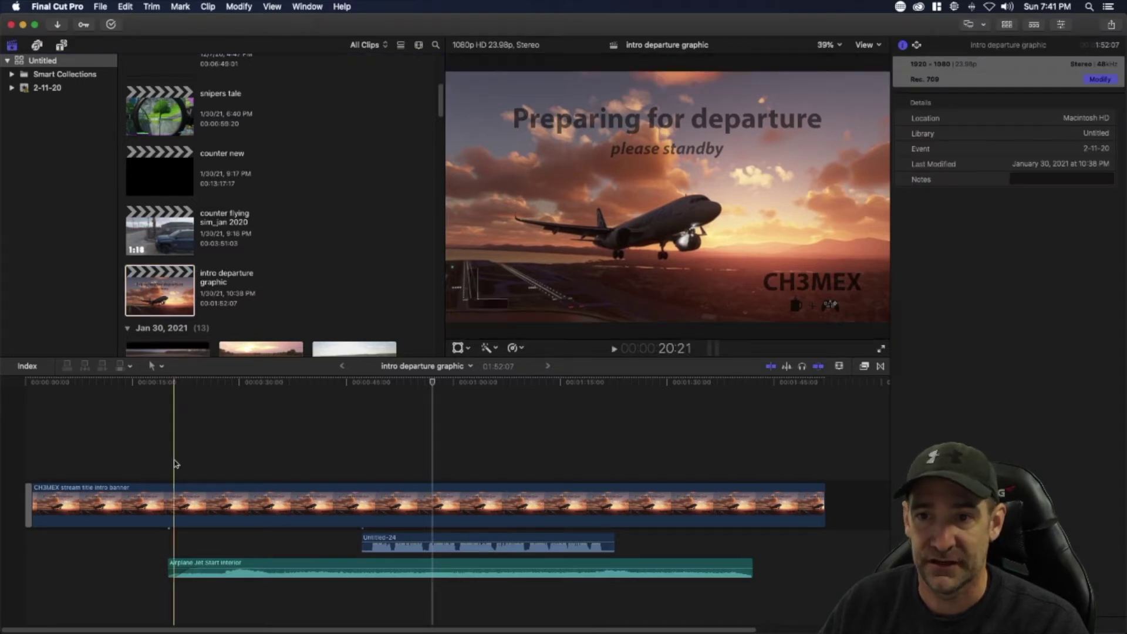
Step: Inspect the banner, Untitled-24 and Airplane Jet Start Interior clips, and play a short stretch of the timeline
left_click(176, 504)
left_click(386, 543)
left_click(303, 566)
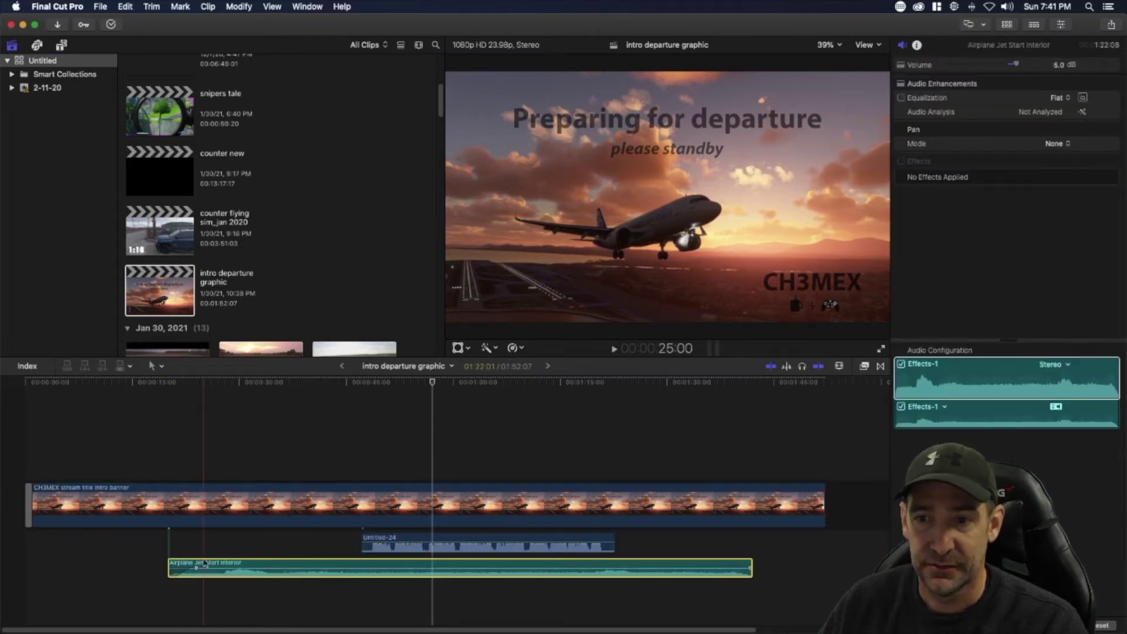
left_click(408, 435)
key("space")
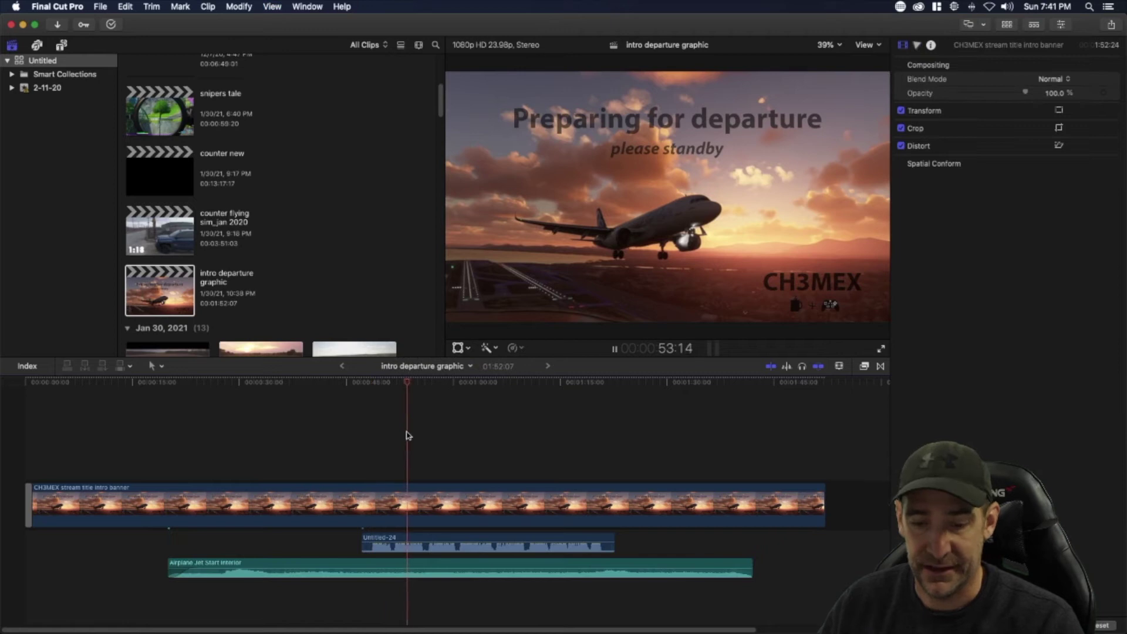
key("space")
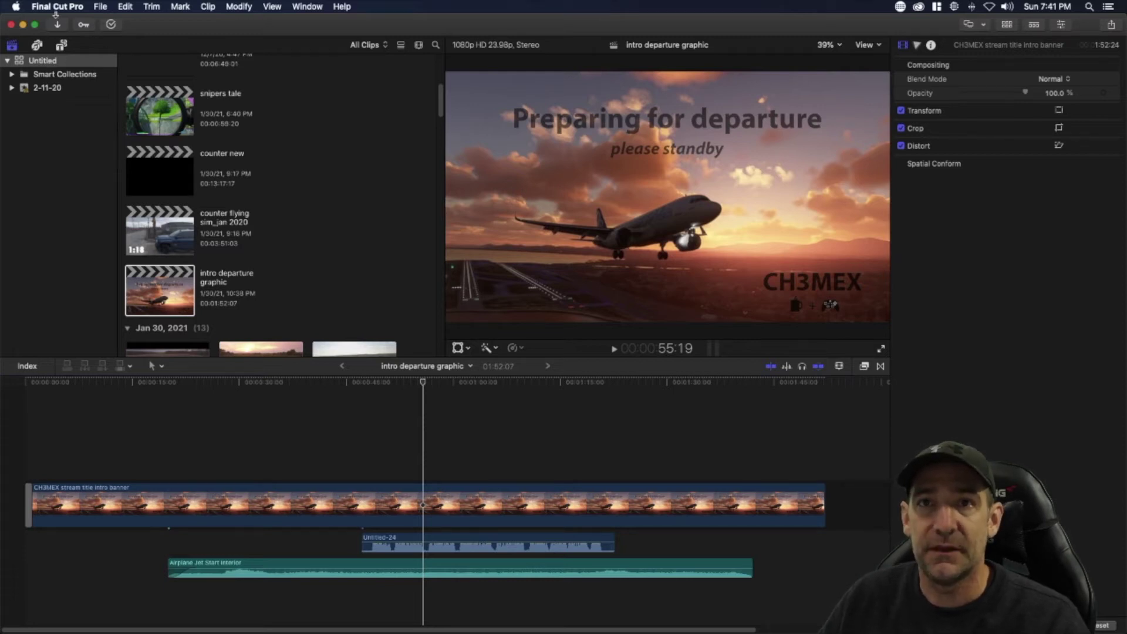
Step: Quit Final Cut Pro and show the package contents of the Untitled library in Finder
left_click(57, 7)
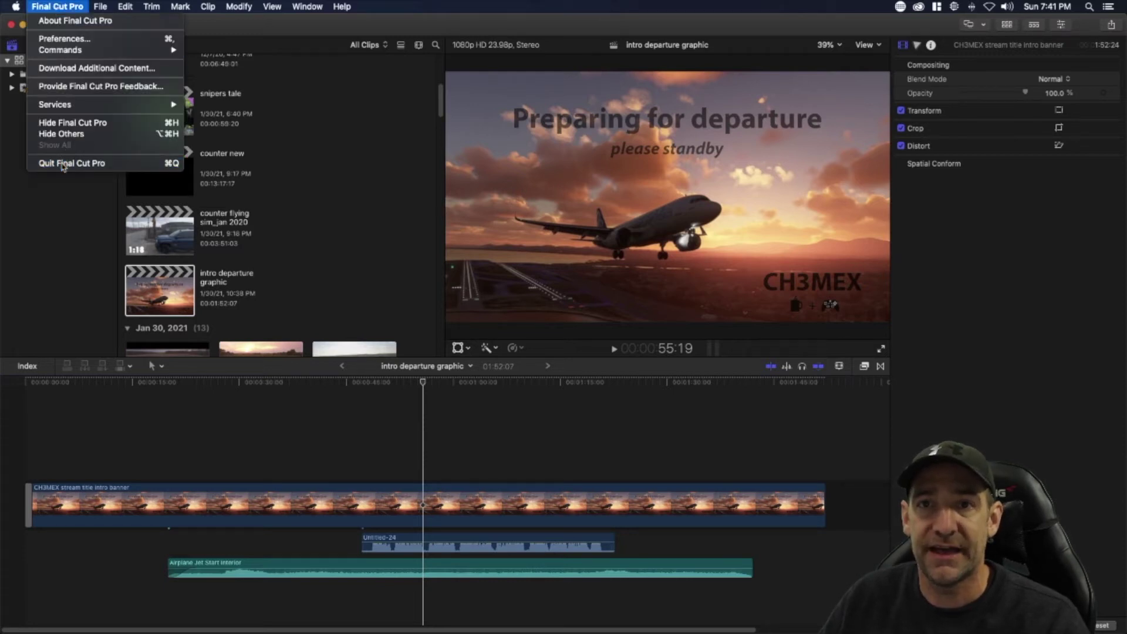
left_click(63, 164)
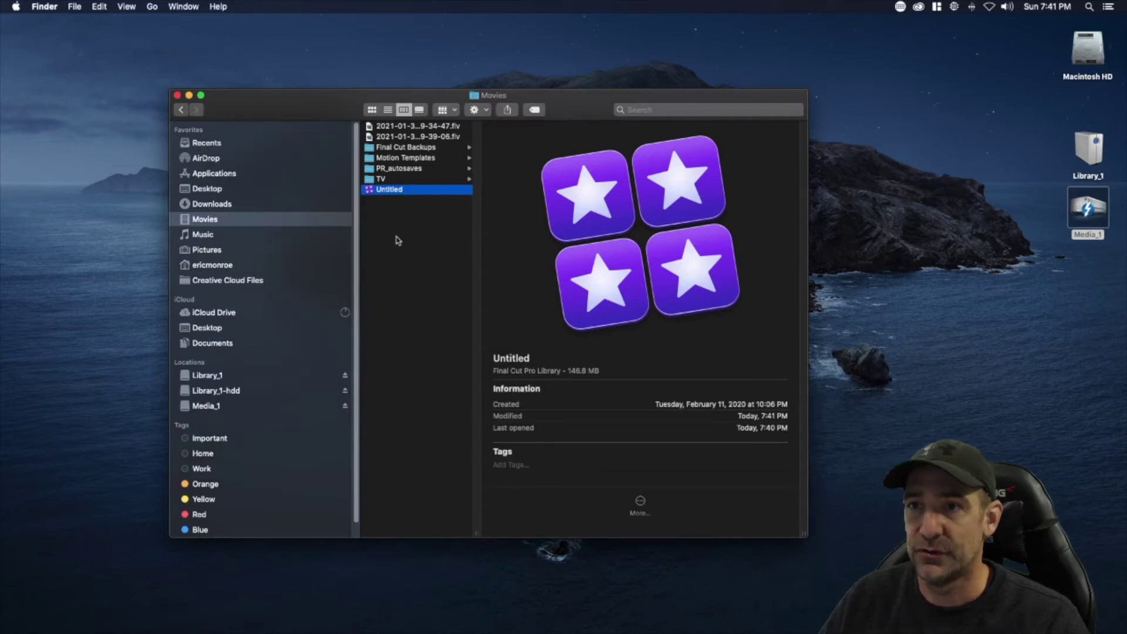
right_click(406, 192)
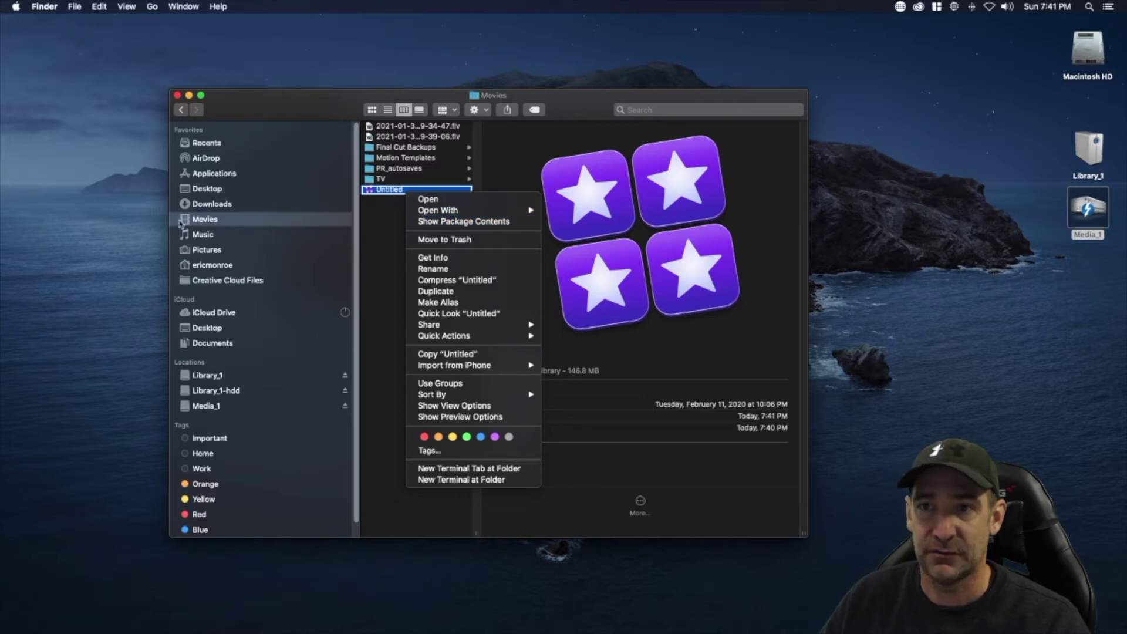
left_click(505, 222)
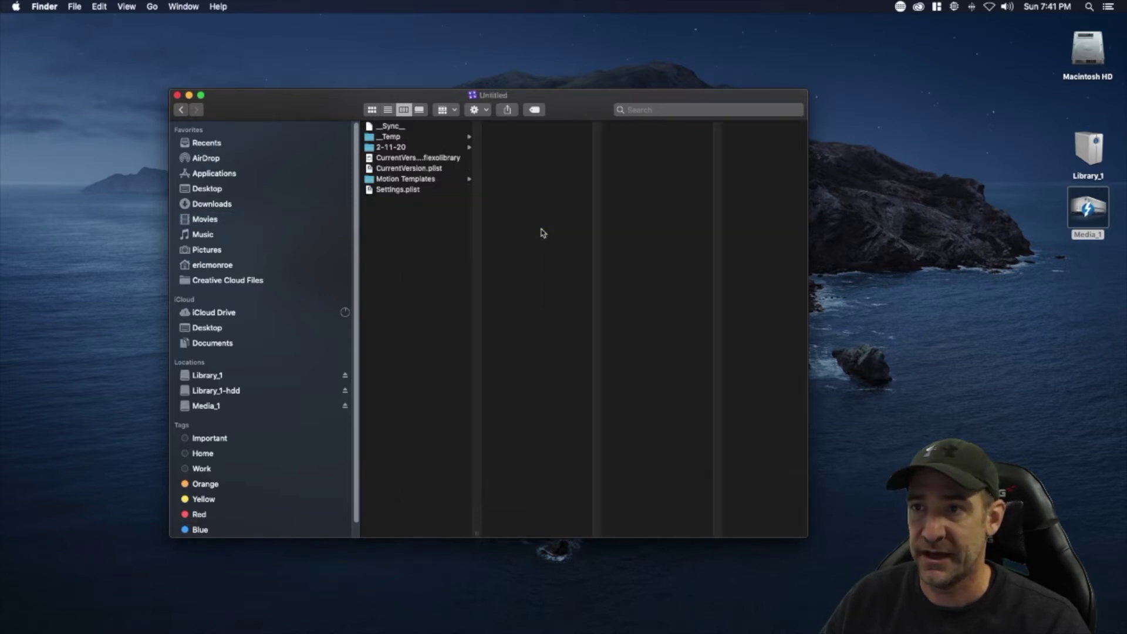
Step: Examine the Render Files folder inside the 2-11-20 event, widening the view as needed, and close the Finder window
left_click(401, 149)
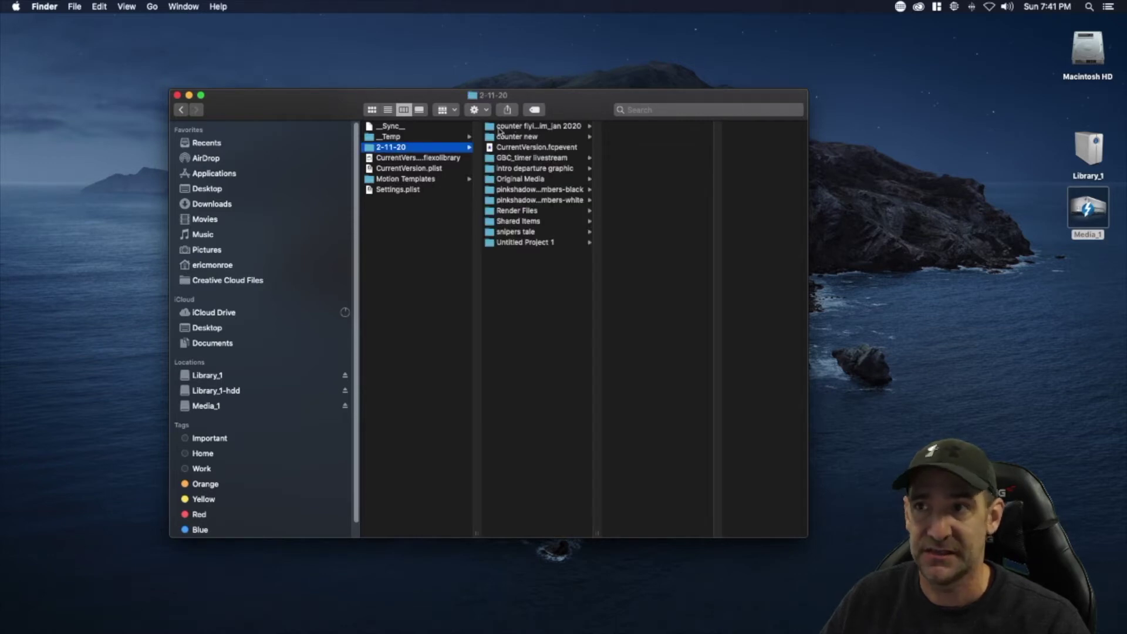
left_click_drag(595, 530, 606, 528)
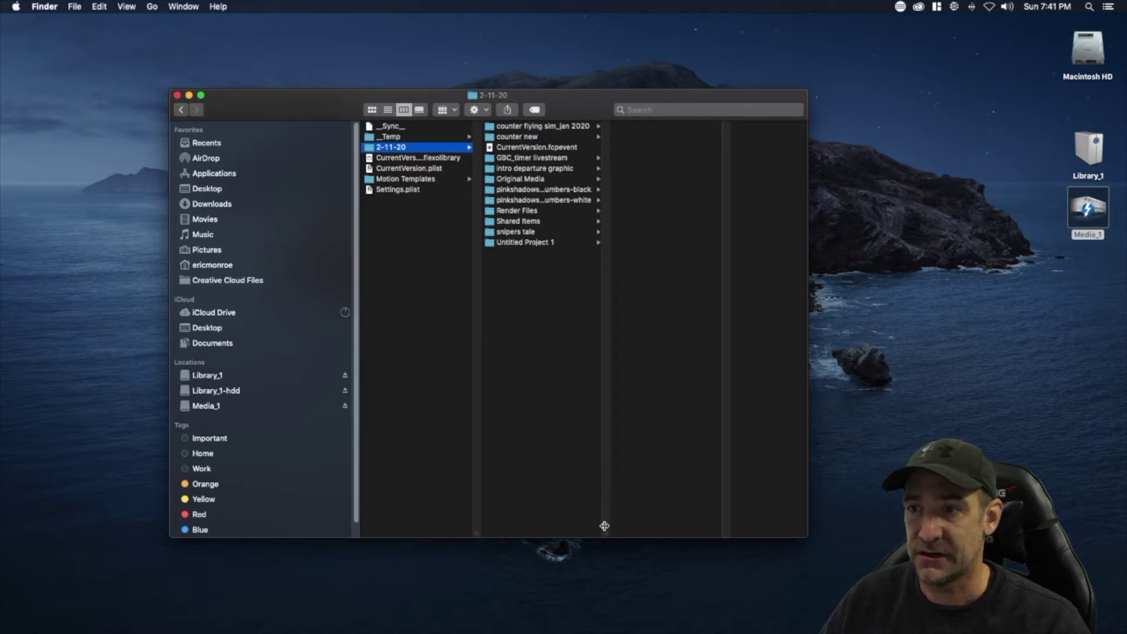
left_click(506, 211)
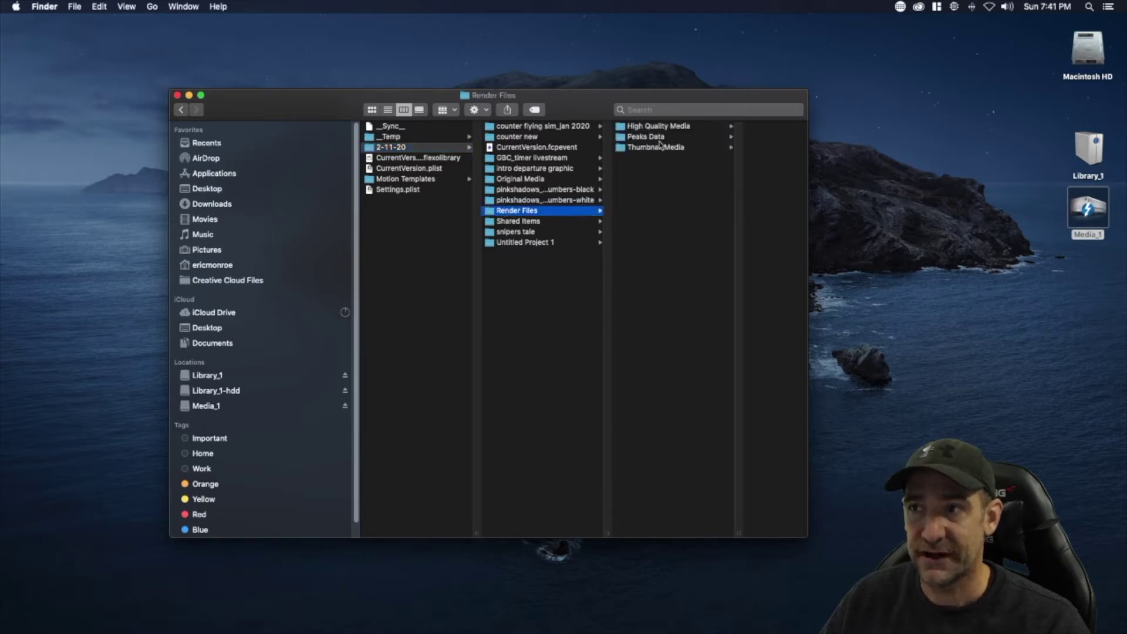
left_click_drag(808, 534, 976, 533)
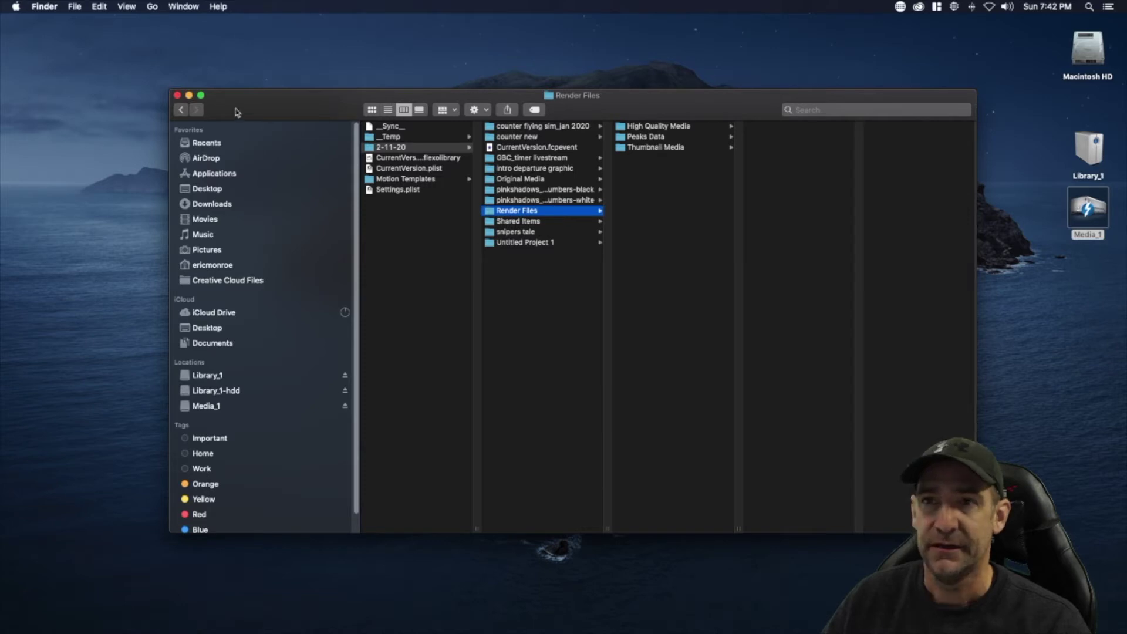
left_click(177, 95)
left_click_drag(400, 65, 874, 482)
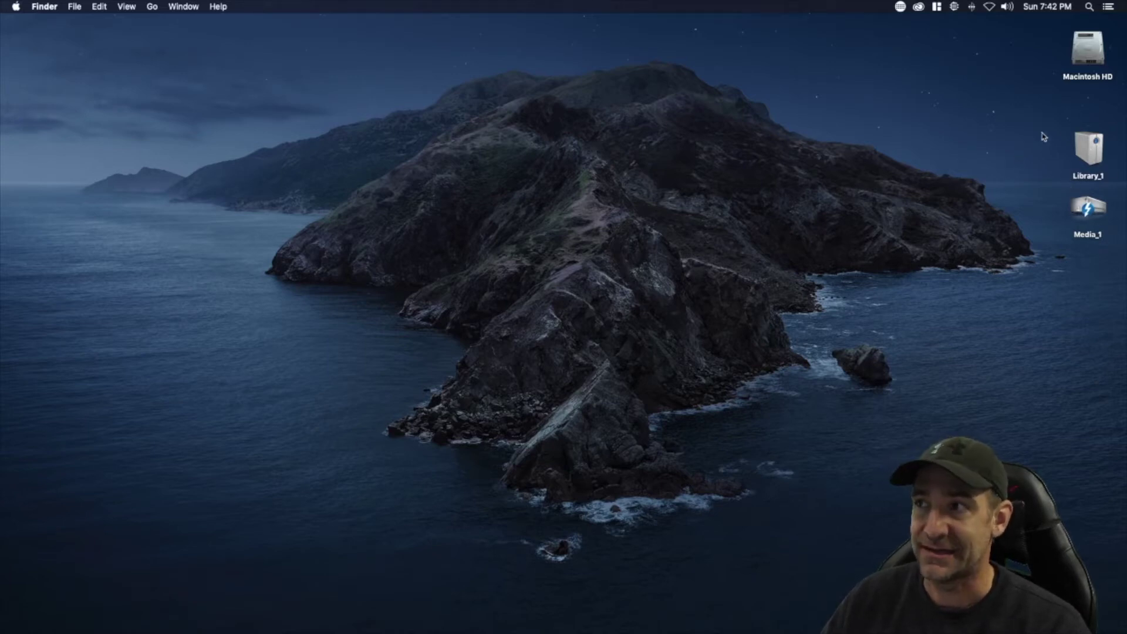
Step: Open the Library_1 drive and look through its 1 YT_LIBRARY, 2 CM_LIBRARY and 3 WC_LIBRARY folders
double_click(1090, 149)
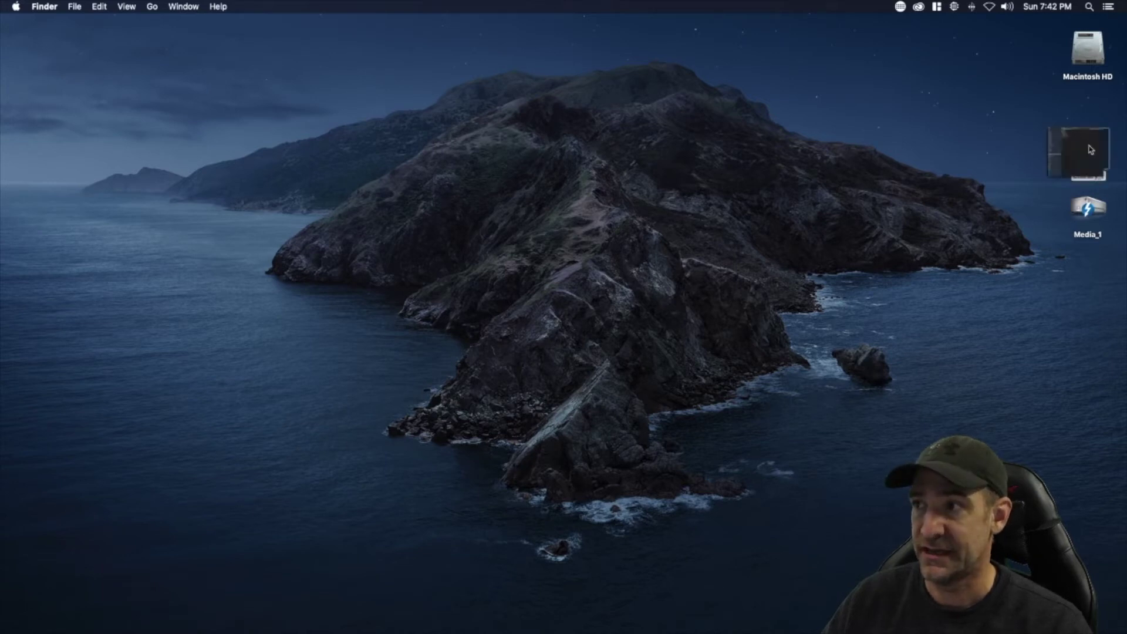
left_click_drag(617, 38, 612, 104)
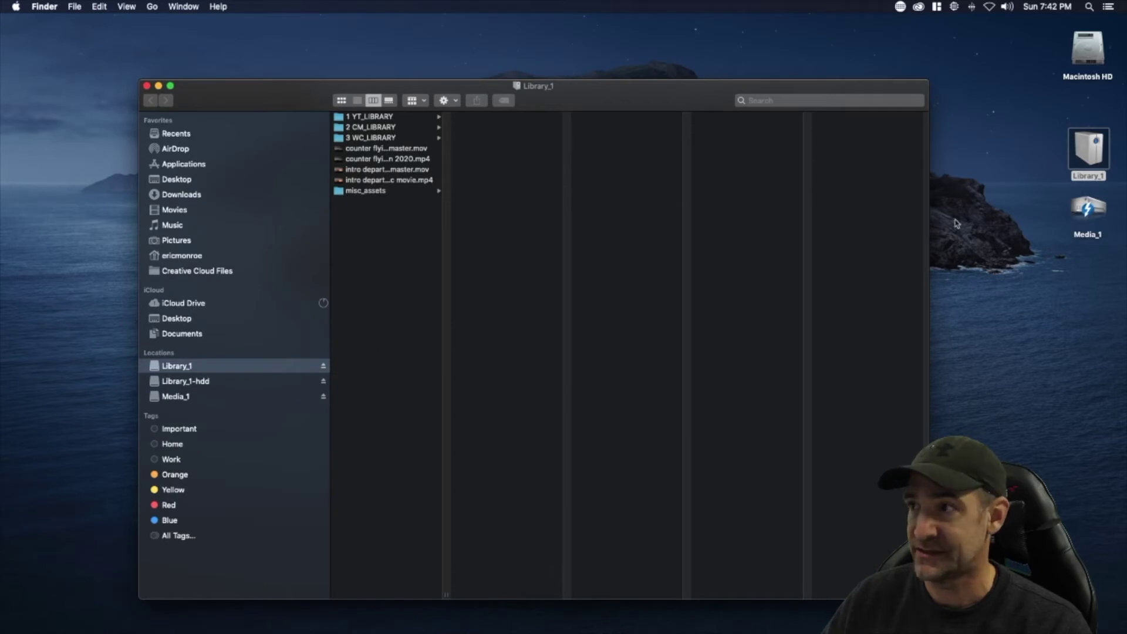
left_click_drag(448, 595, 495, 561)
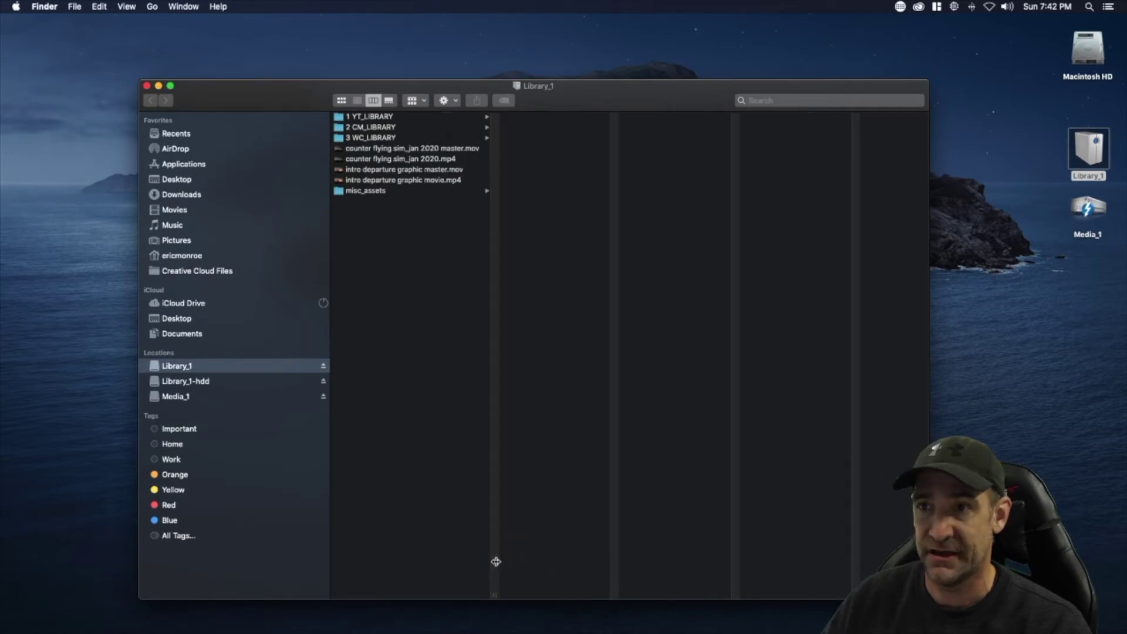
left_click(365, 118)
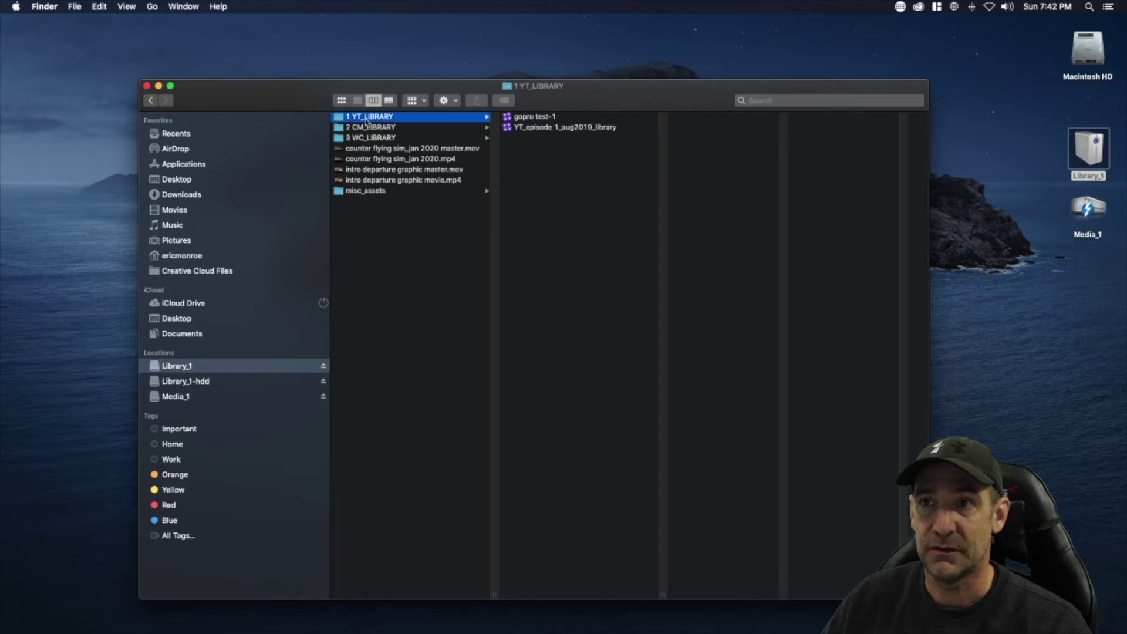
left_click(380, 128)
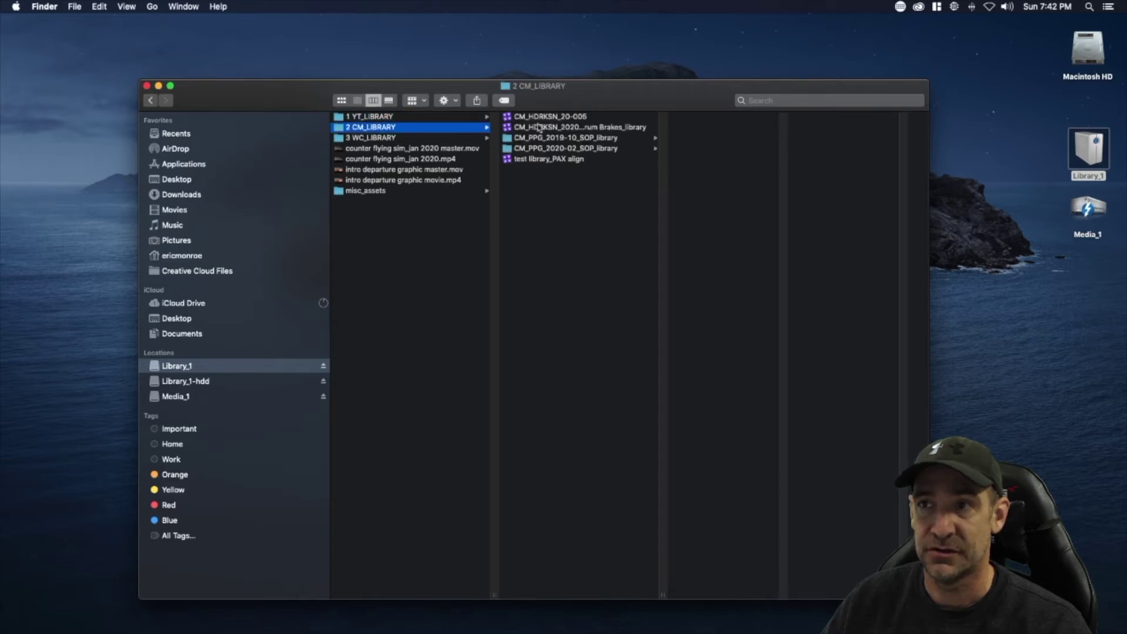
left_click(379, 138)
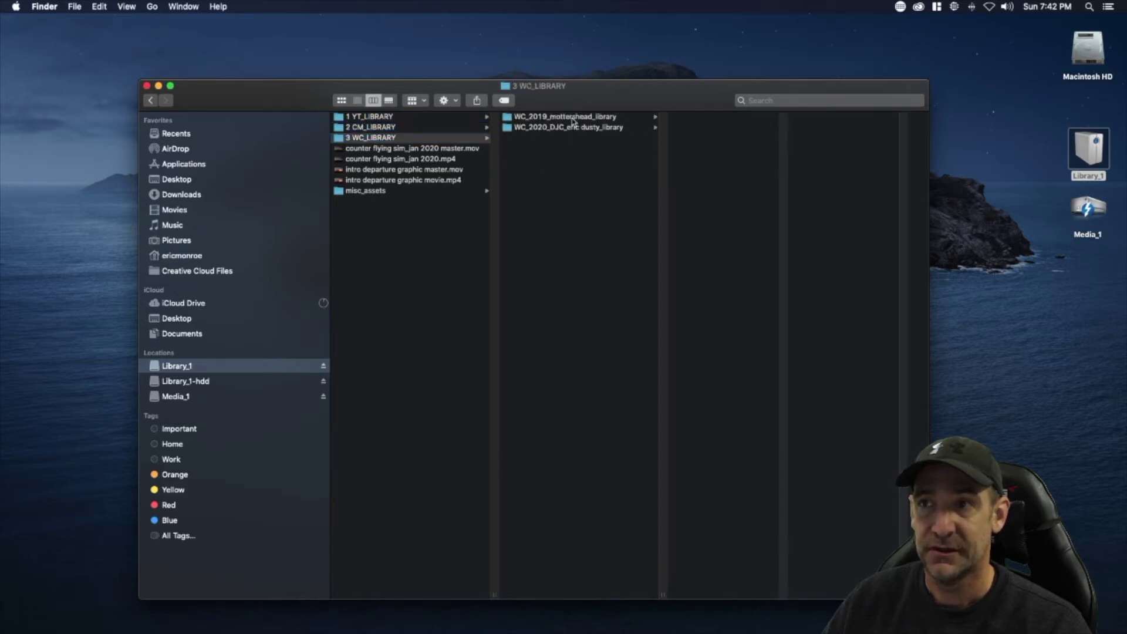
Step: Compare the WC_2019 and WC_2020 library folders and view the file details of the WC_2019 Final Cut Pro library
left_click(572, 117)
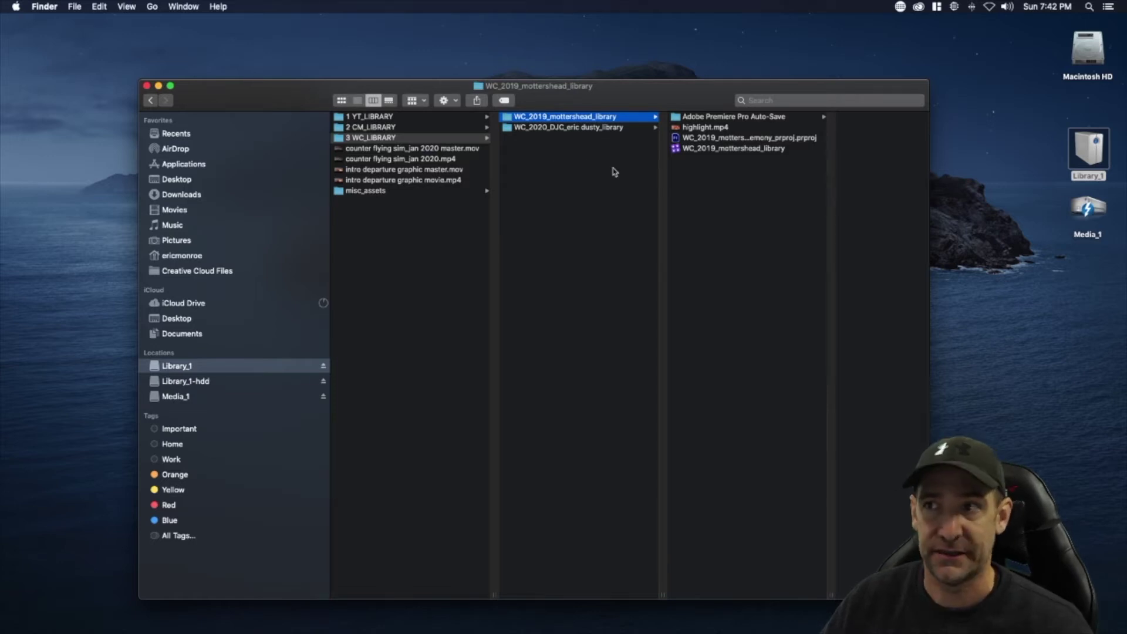
left_click(593, 128)
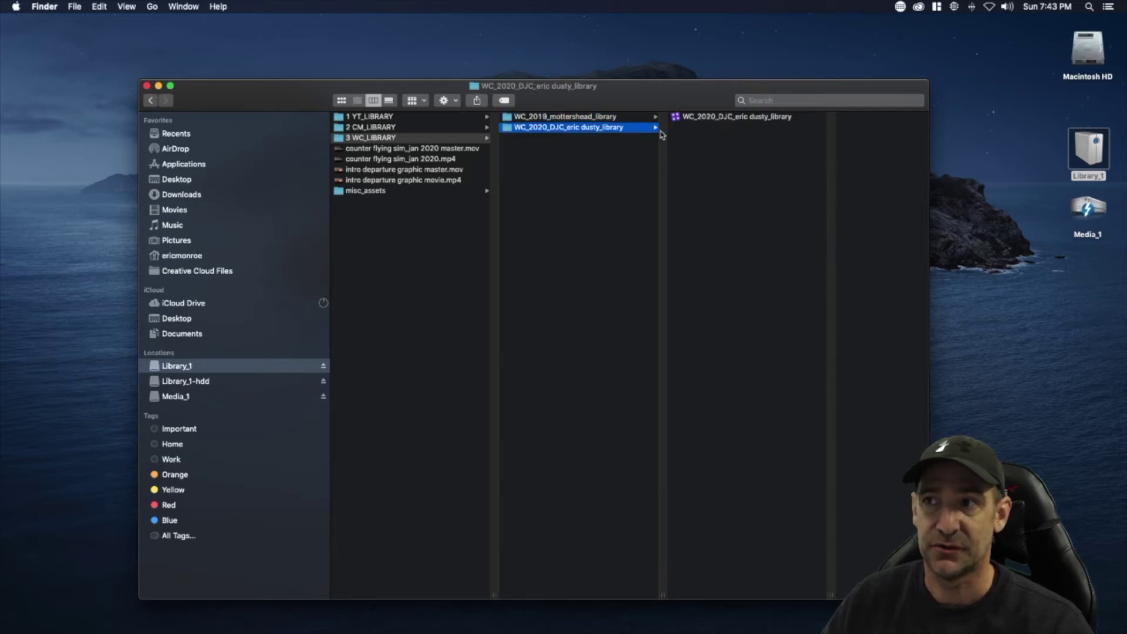
left_click(585, 117)
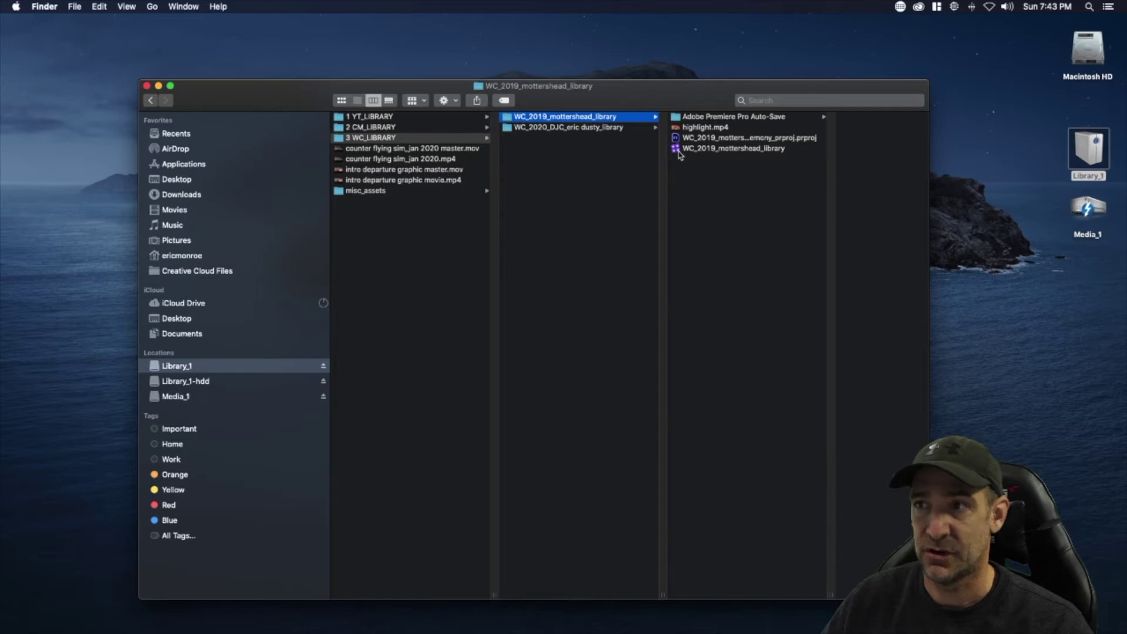
left_click(678, 149)
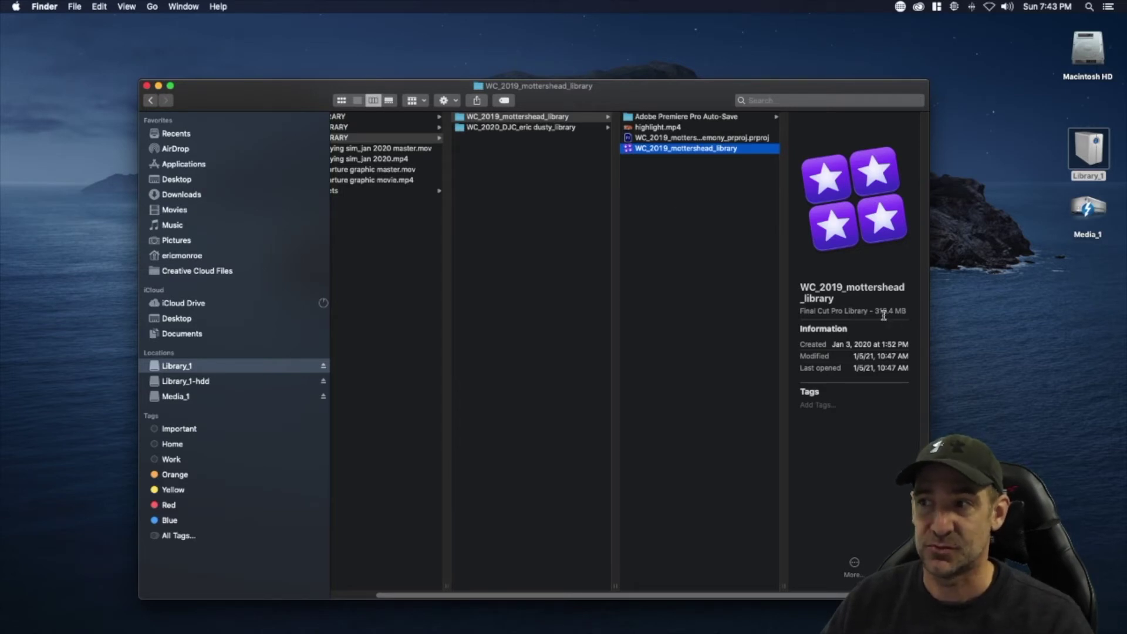
Step: Go back to the 3 WC_LIBRARY folder and select the Final Cut Pro library inside its WC_2019 folder again
left_click(526, 226)
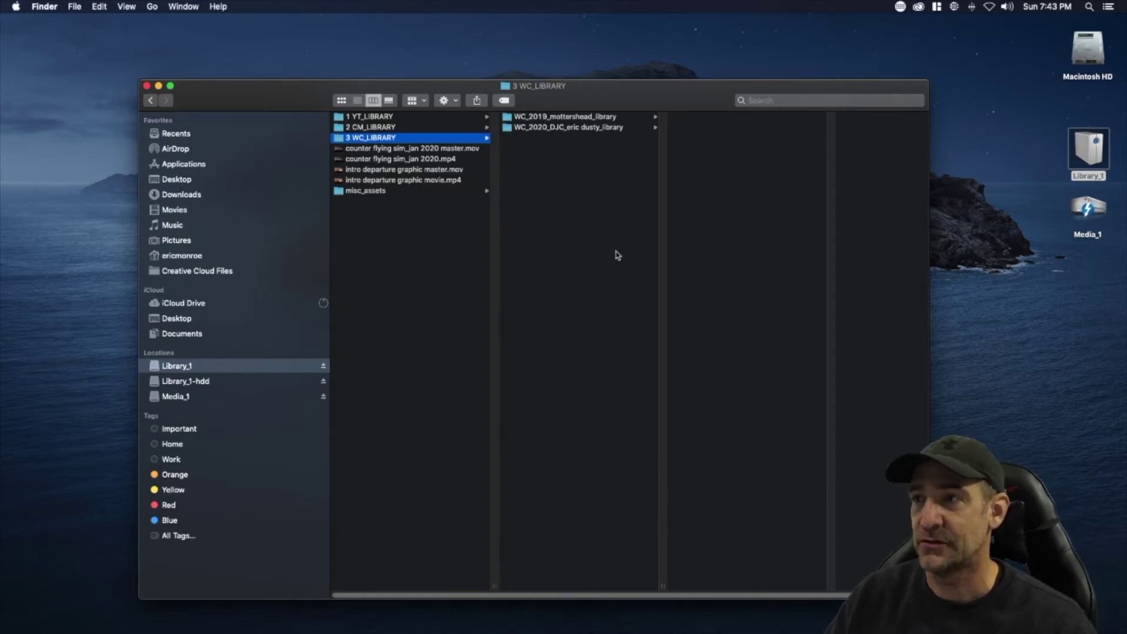
scroll(584, 238, "right", 2)
scroll(583, 238, "left", 2)
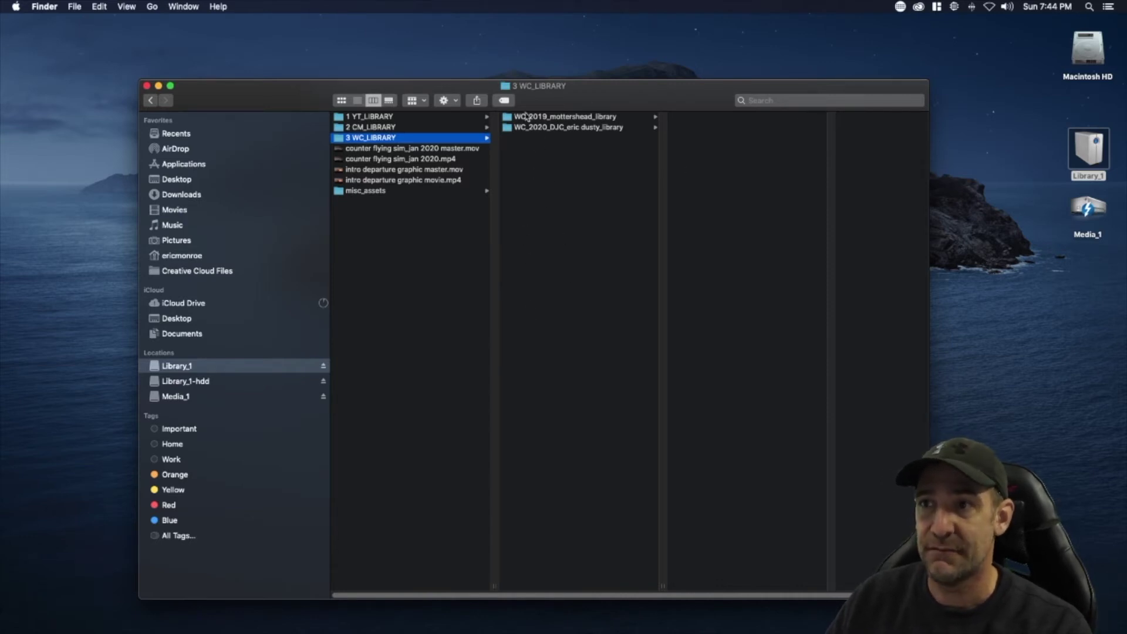
left_click(611, 117)
left_click(702, 148)
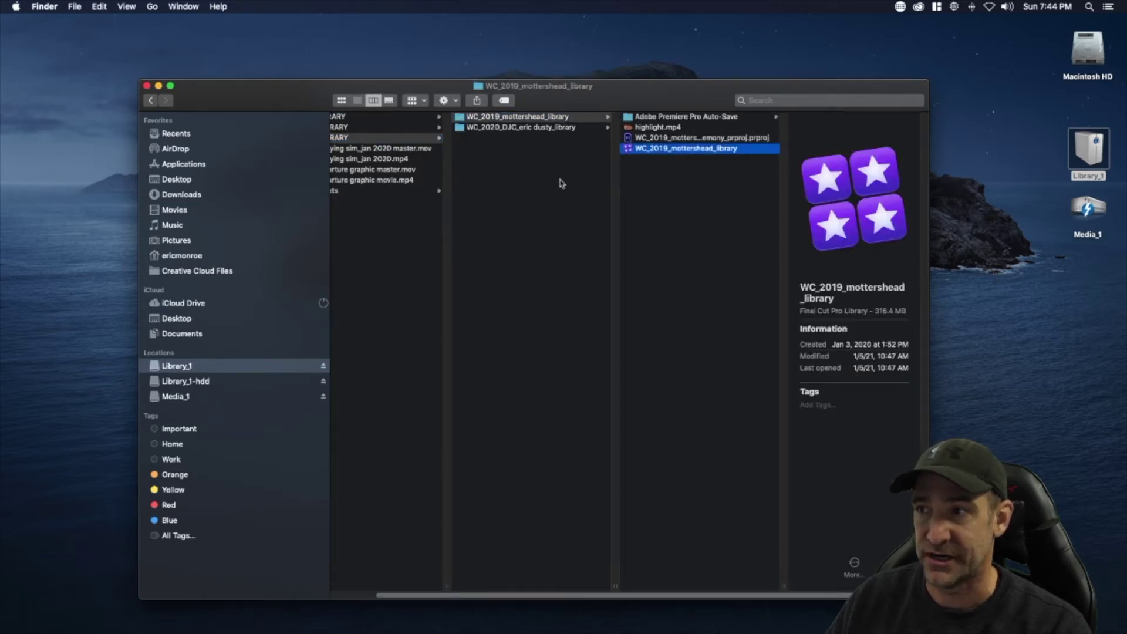
Step: Close the Library_1 window, open the Media_1 drive and go to the WC_2020 media folder inside 3 WC Media
left_click(147, 85)
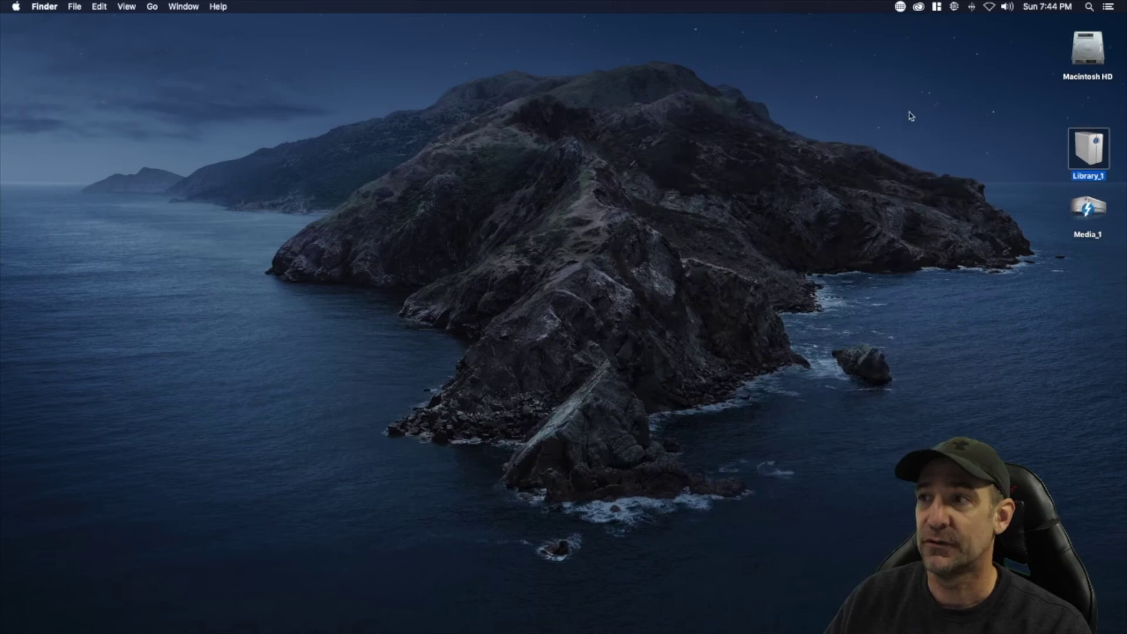
left_click(910, 116)
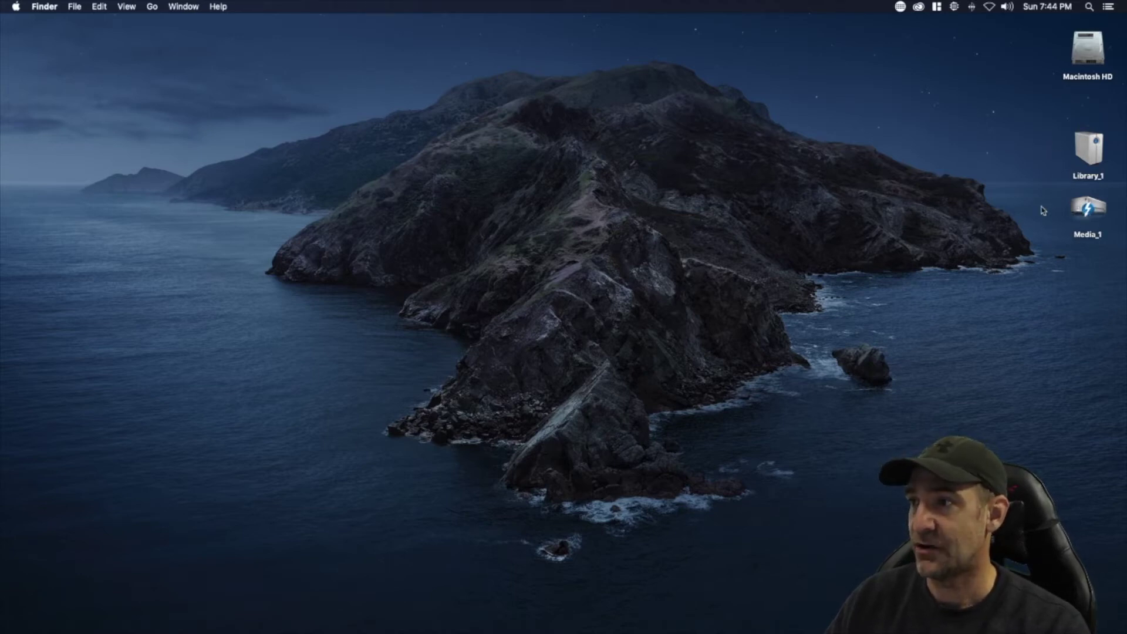
double_click(1089, 208)
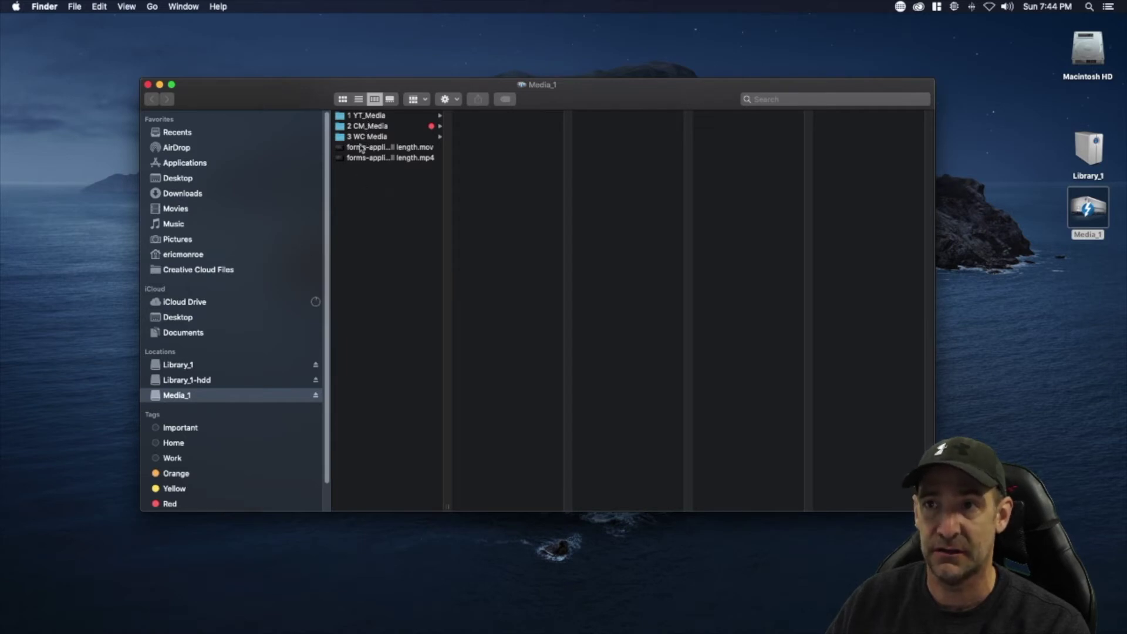
left_click(372, 136)
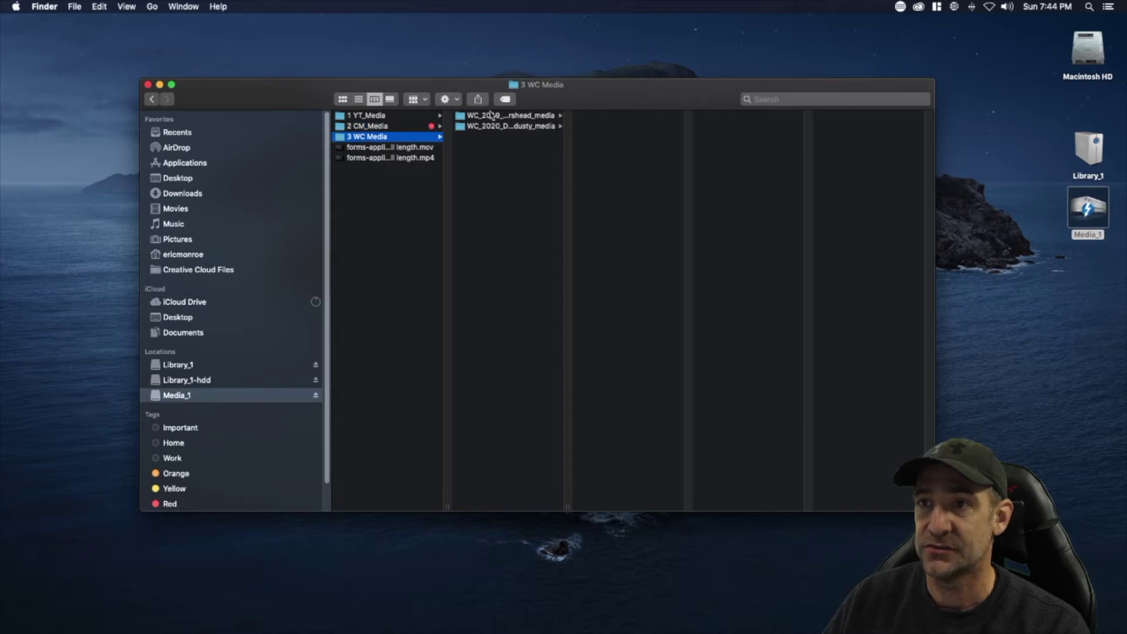
left_click_drag(567, 507, 614, 486)
left_click(521, 126)
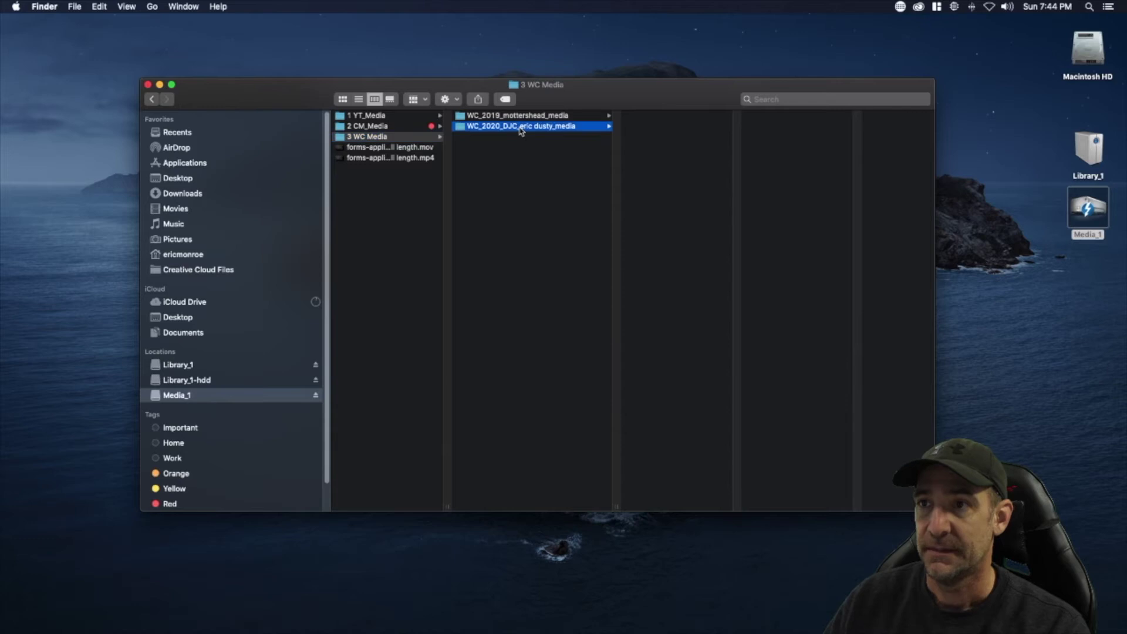
Step: Look through the CAM_A, CAM_B, CAM_E and GoPro_HERO9 camera folders of the WC_2020 media folder
left_click(646, 127)
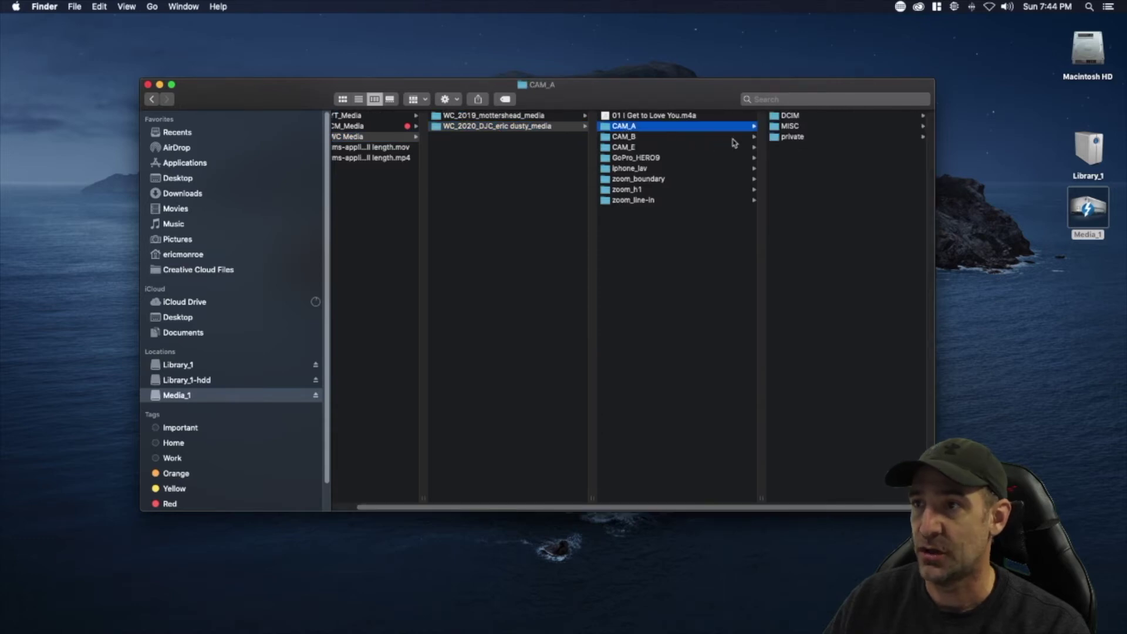
left_click(634, 138)
left_click(623, 147)
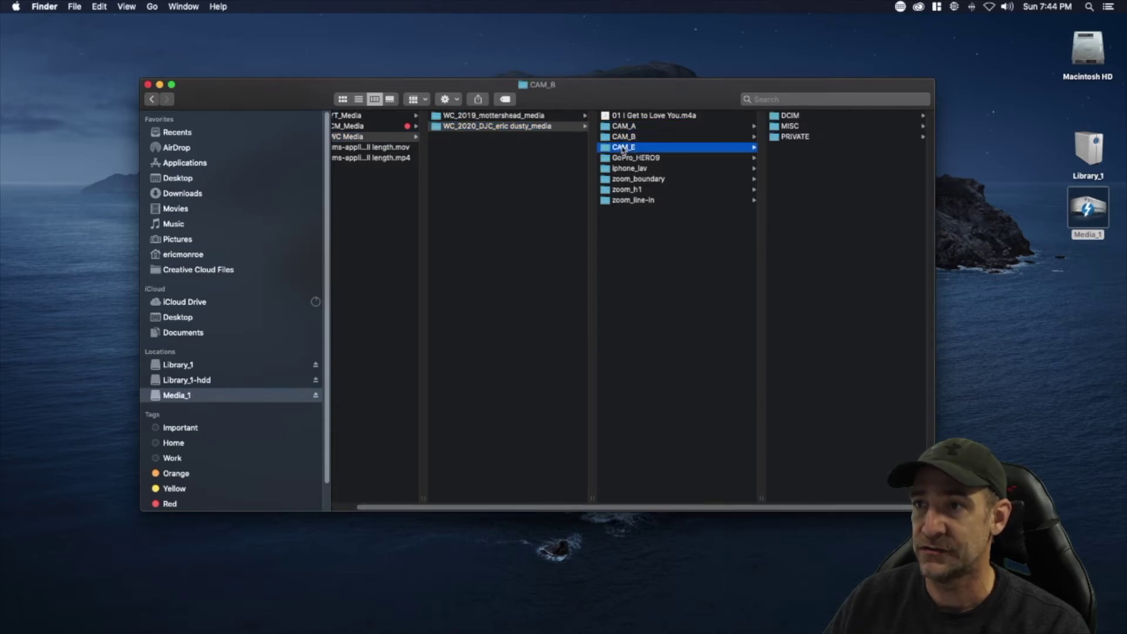
left_click(650, 157)
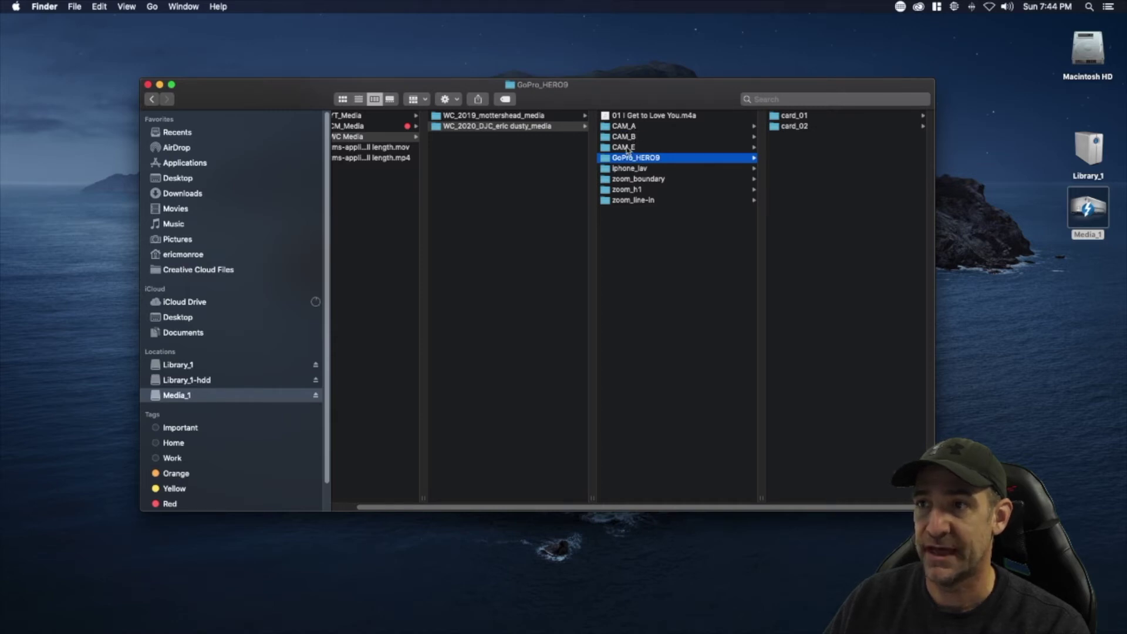
left_click(627, 147)
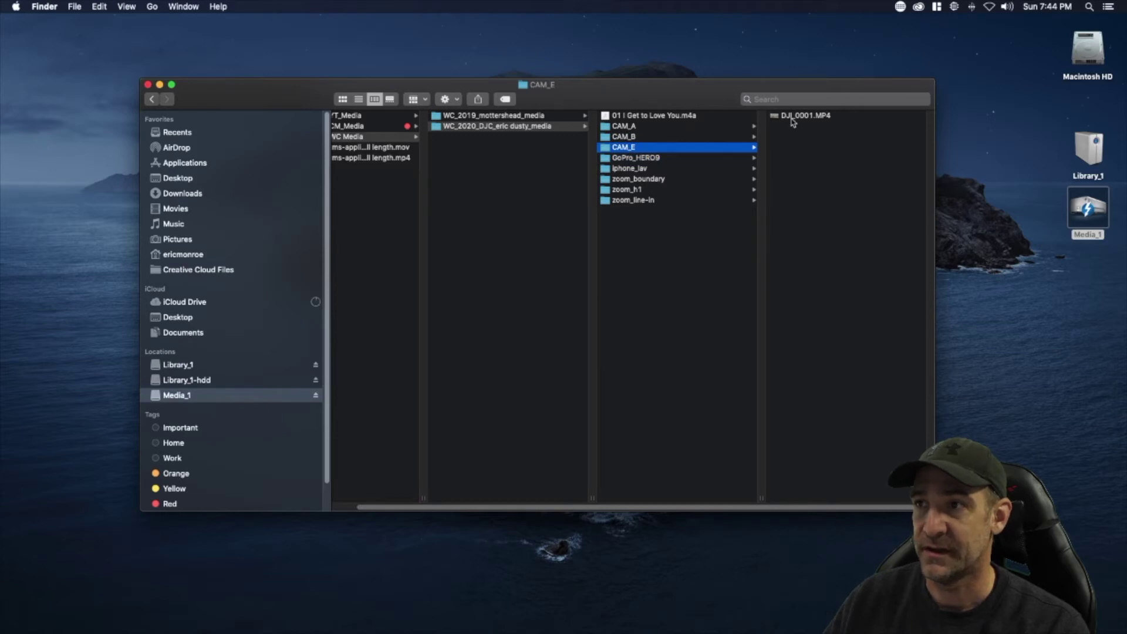
left_click(636, 159)
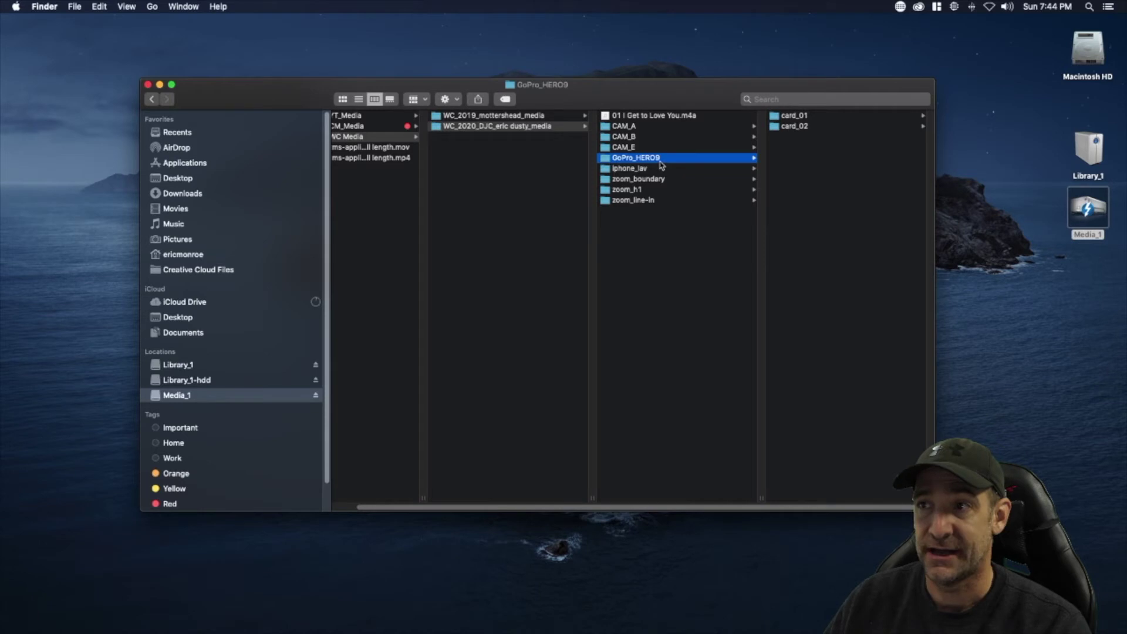
Step: Look through the iphone_lav, zoom_boundary, zoom_h1 and zoom_line-in audio folders, ending back at the WC_2020 media folder
left_click(616, 170)
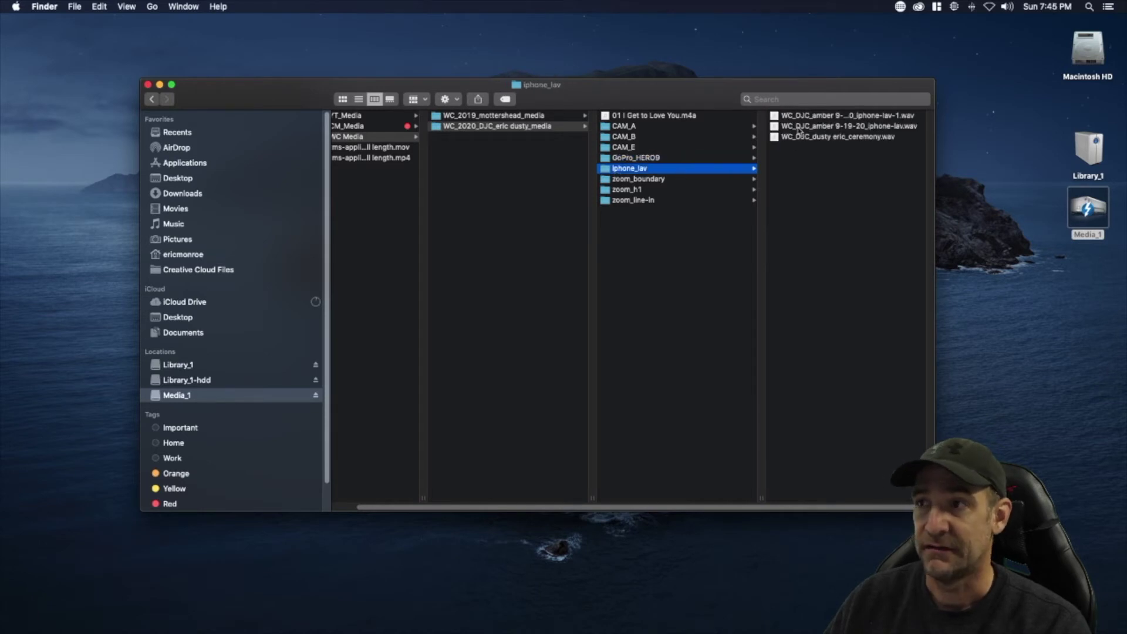
left_click(650, 181)
left_click(634, 191)
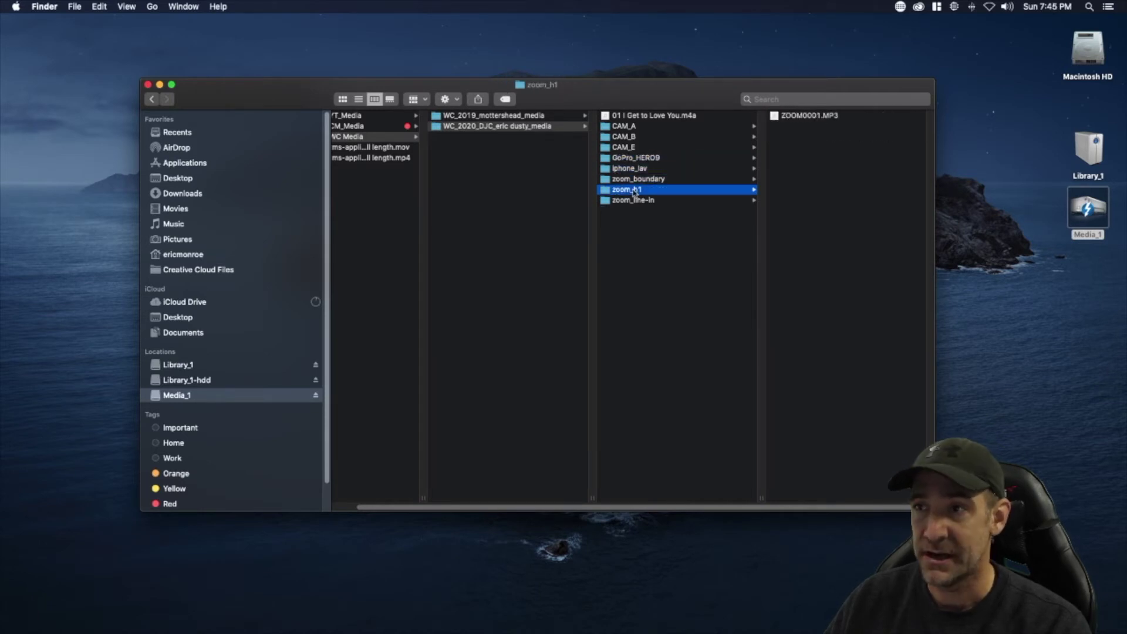
left_click(634, 201)
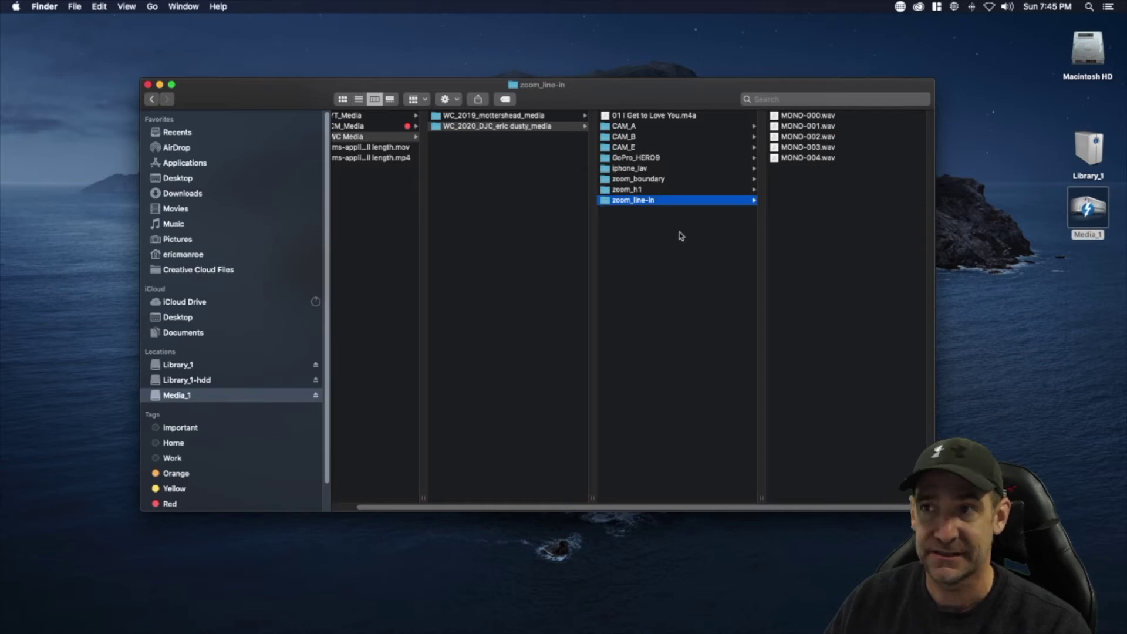
left_click(680, 252)
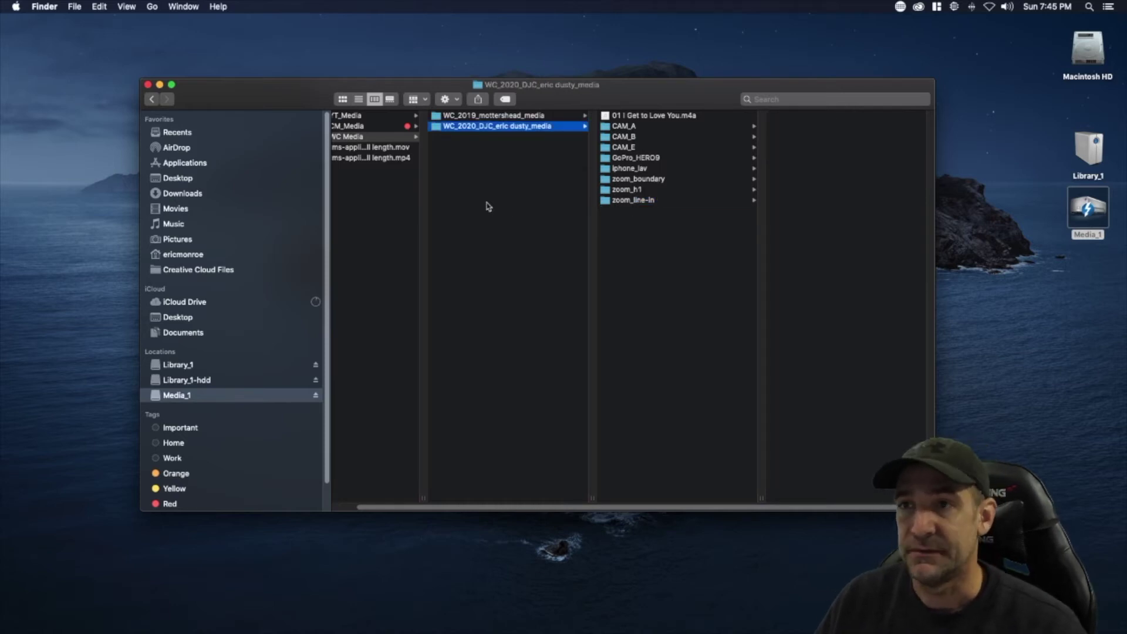
Step: Open the Drum Brakes media folder inside 2 CM_Media and look into the A_01 folder of CAM_A
scroll(488, 206, "left", 5)
key("Left")
key("Up")
left_click(498, 117)
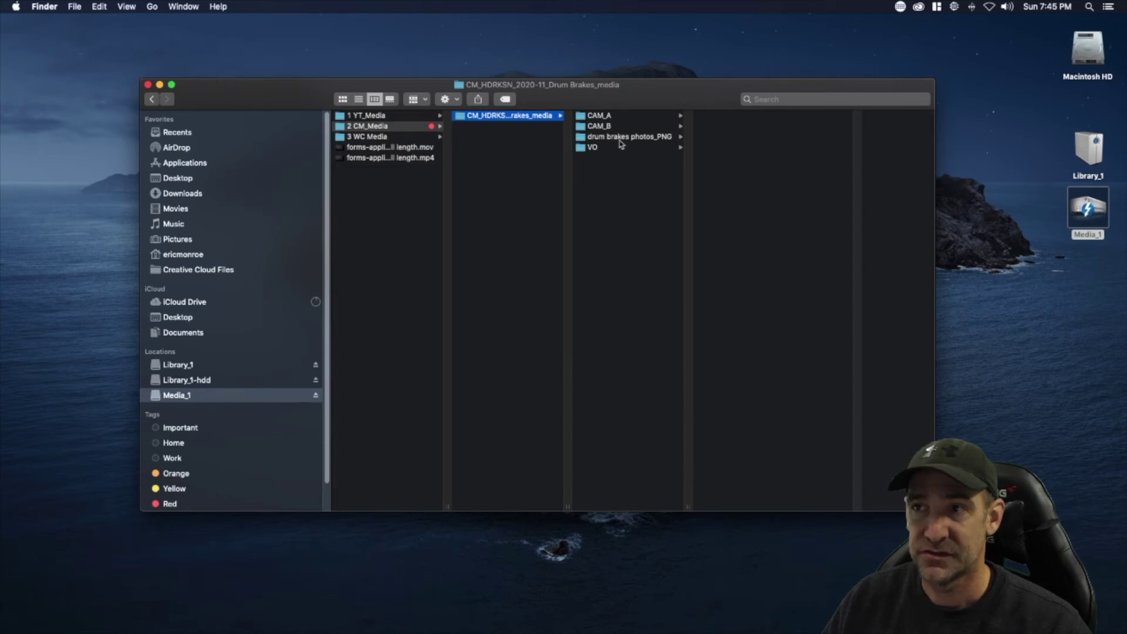
left_click(597, 116)
left_click(716, 117)
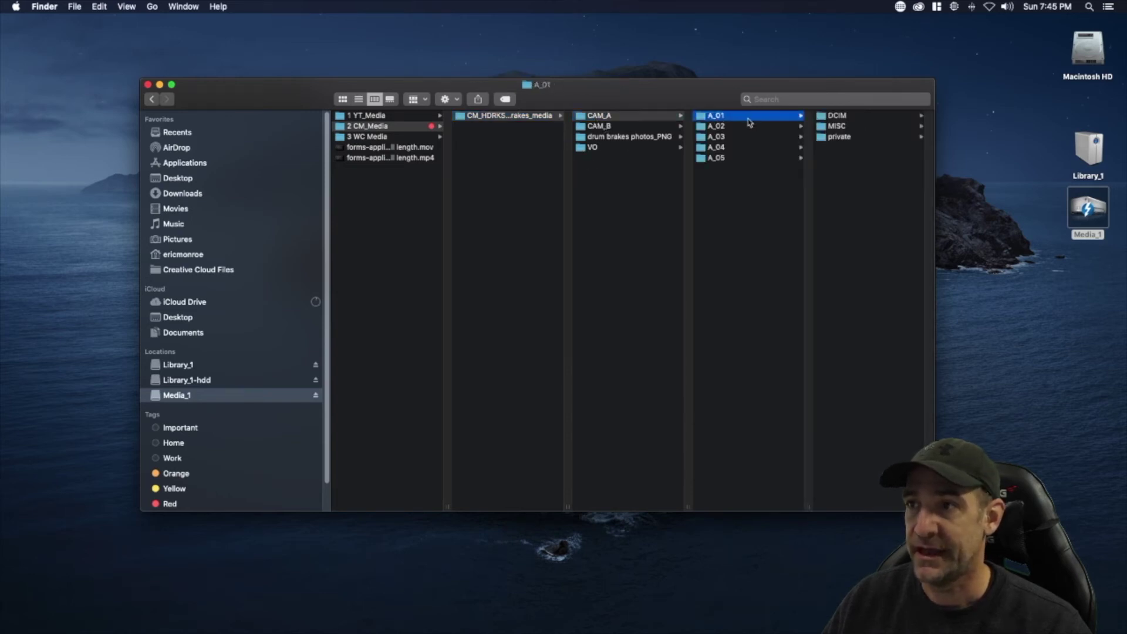
Step: View the clips in the DCIM 107_CAMA folder with the details of P_A_7287.MOV, and return to the Media_1 top level
left_click(833, 117)
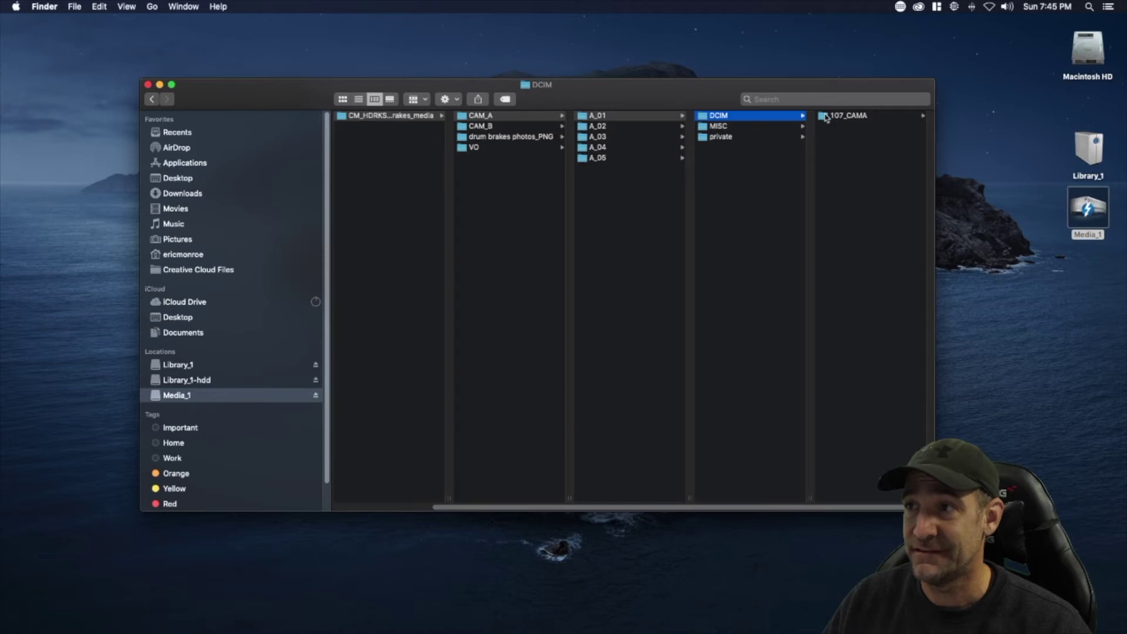
left_click(825, 117)
left_click(836, 117)
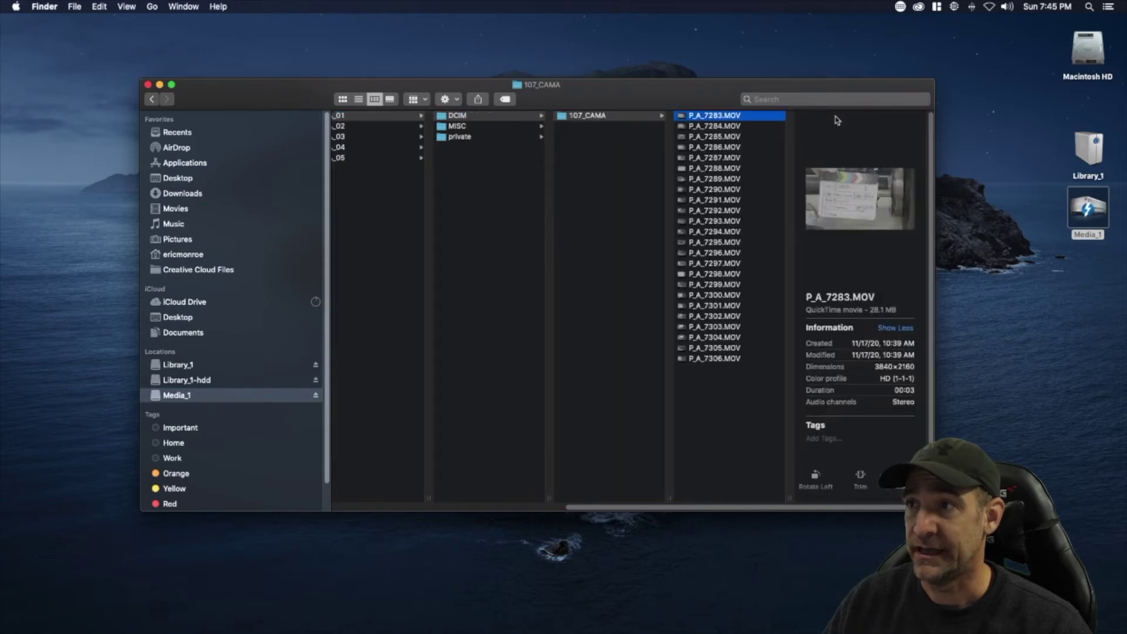
left_click(721, 156)
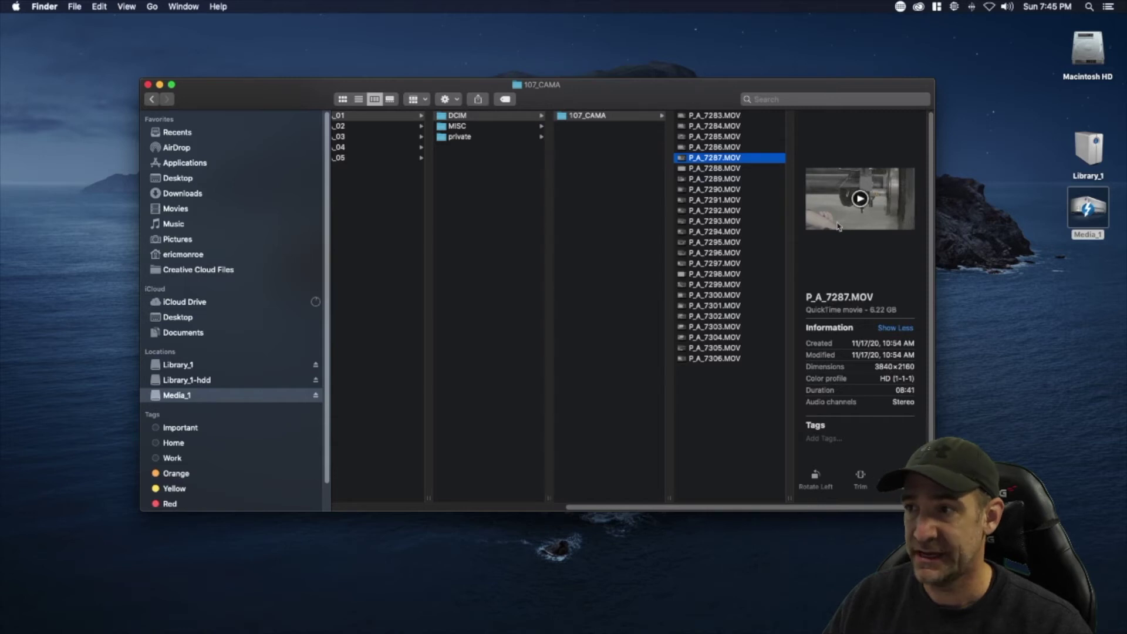
scroll(564, 223, "left", 10)
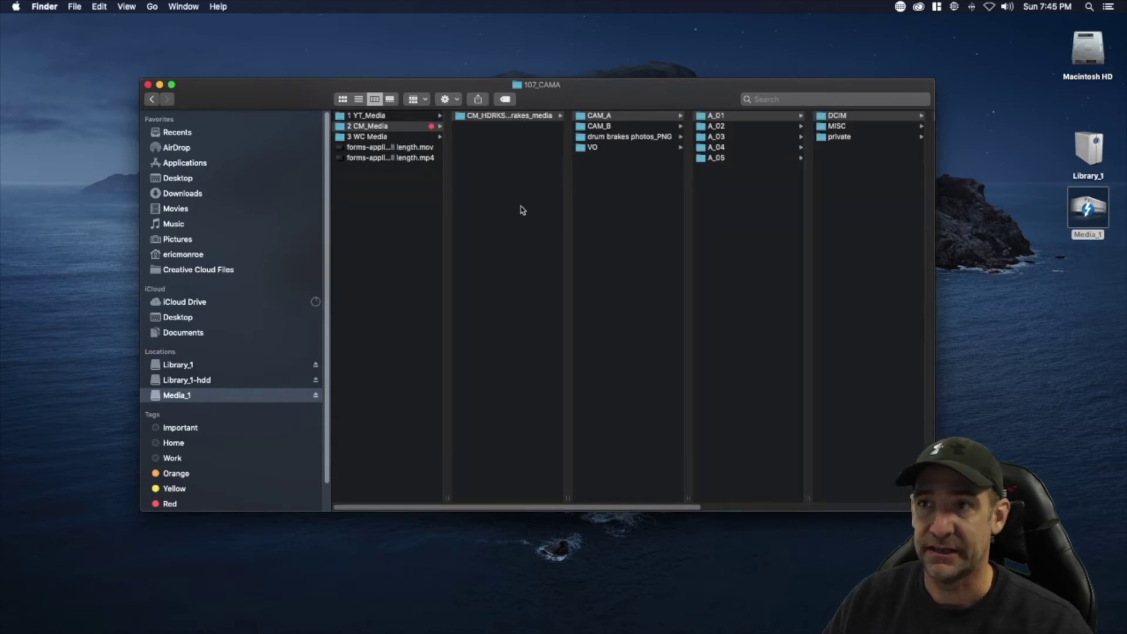
left_click(390, 241)
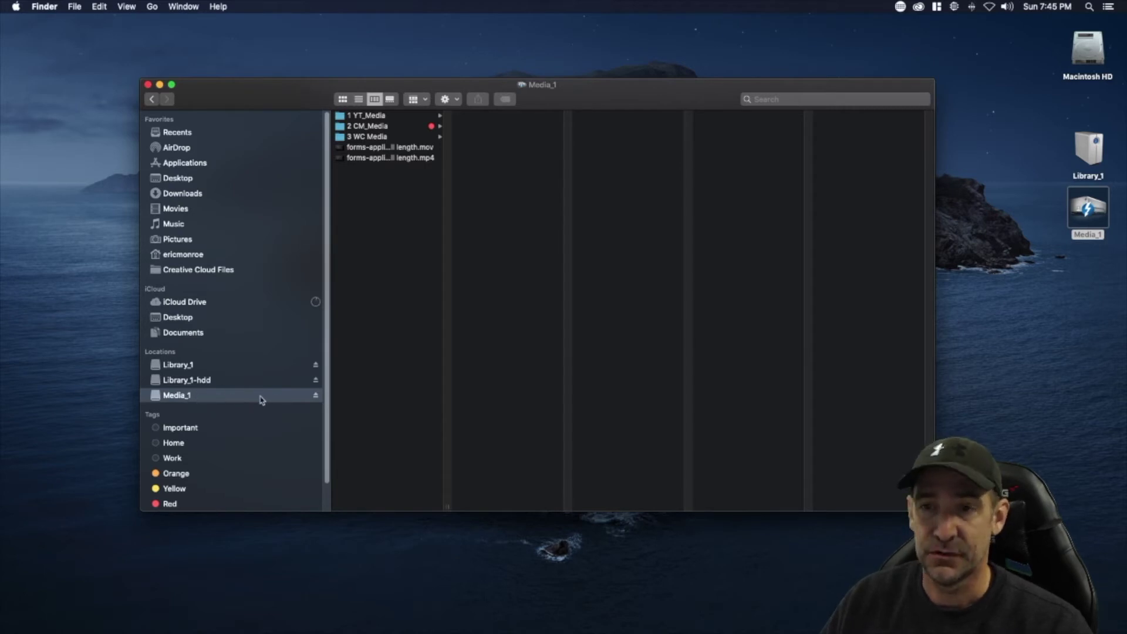
Step: Look through the 2 CM_LIBRARY and 3 WC_LIBRARY folders on the Library_1 drive and close the Finder window
left_click(186, 367)
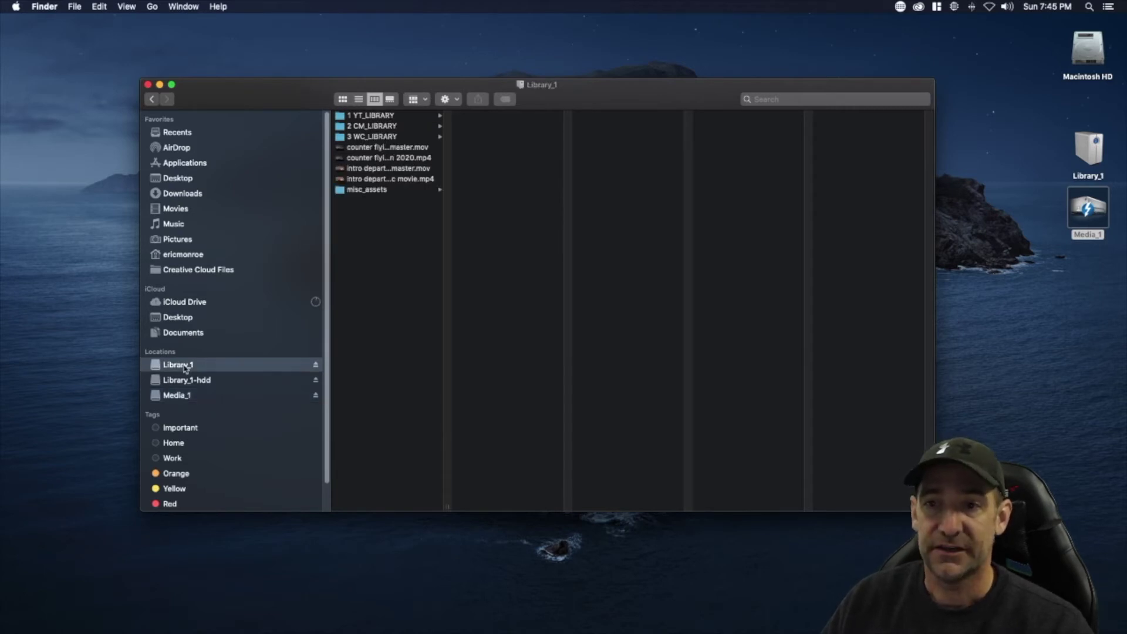
left_click(371, 127)
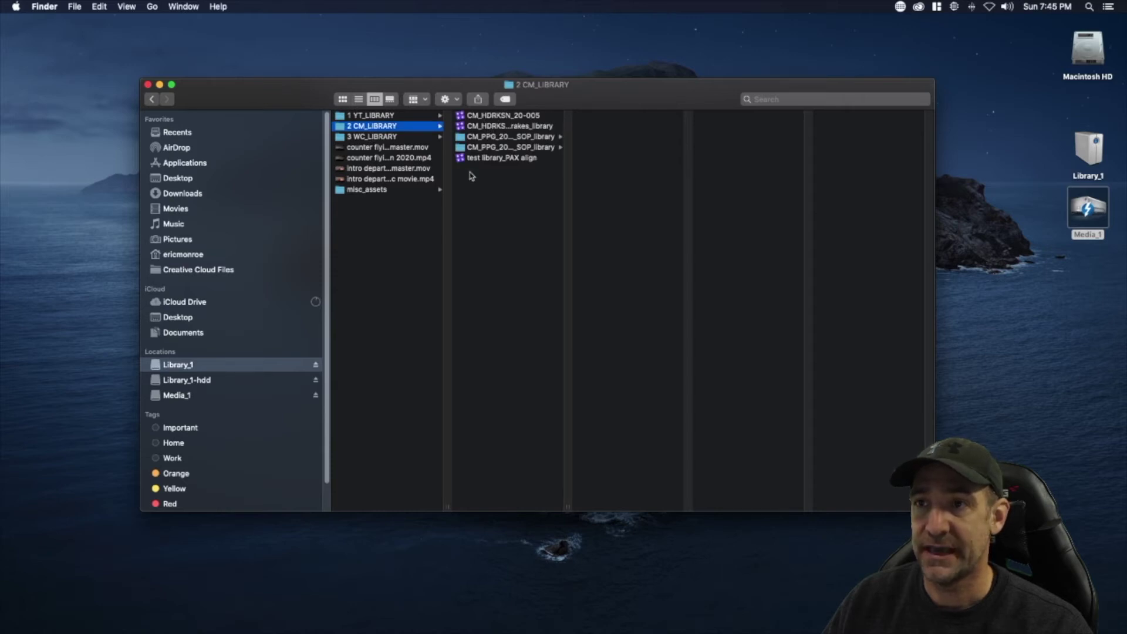
left_click(387, 137)
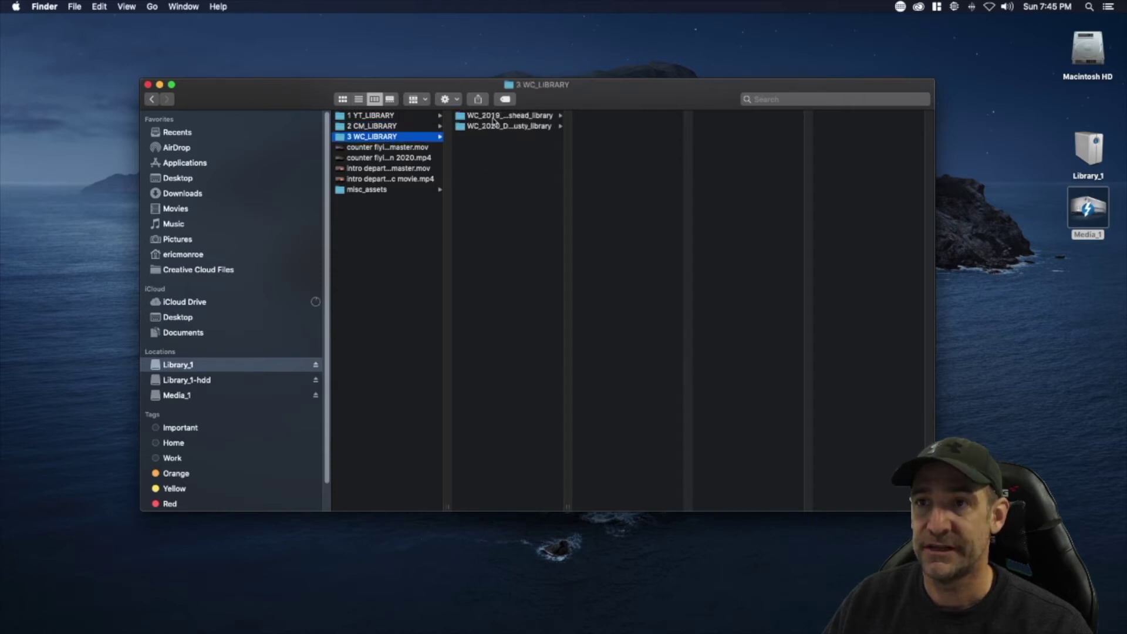
left_click(523, 117)
left_click(492, 205)
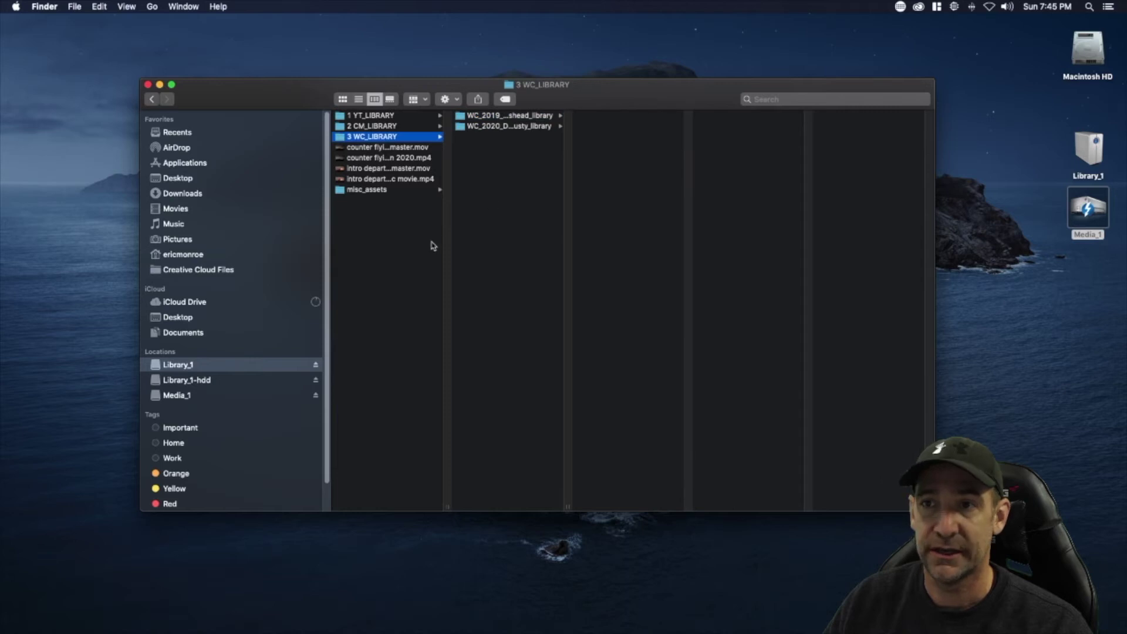
left_click(375, 305)
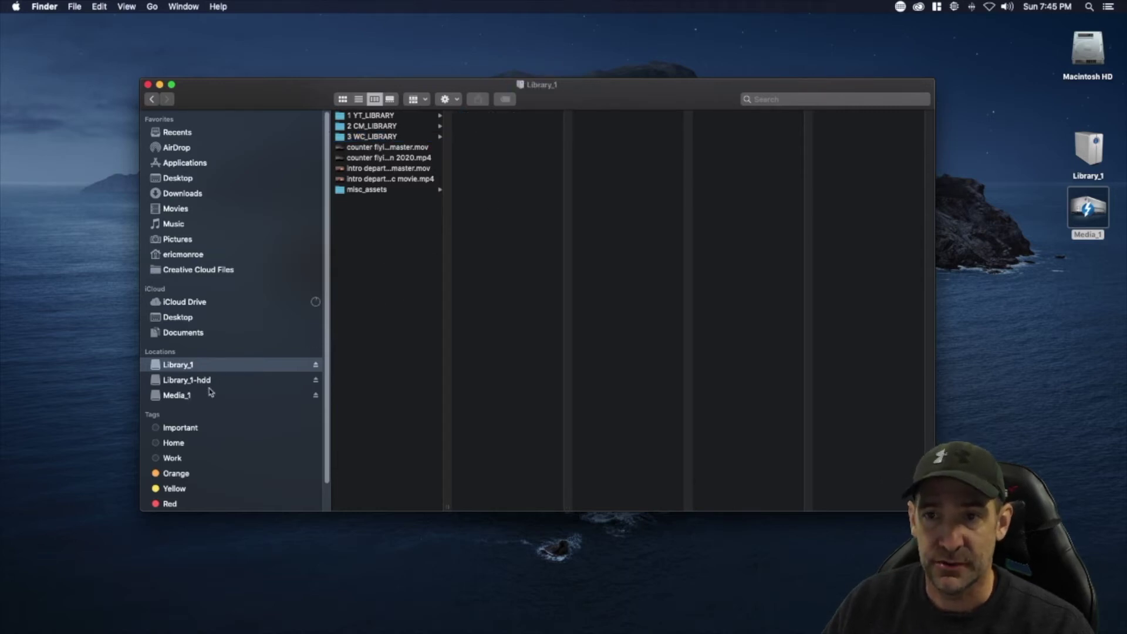
left_click(148, 85)
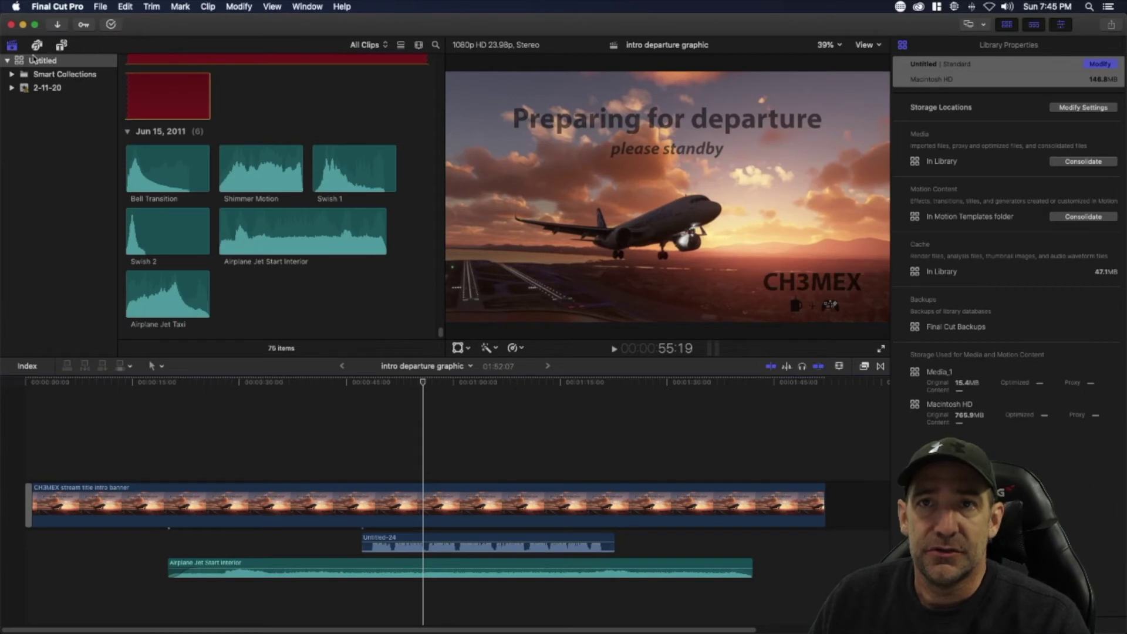
Step: Switch to Final Cut Pro and close the Untitled library
right_click(36, 63)
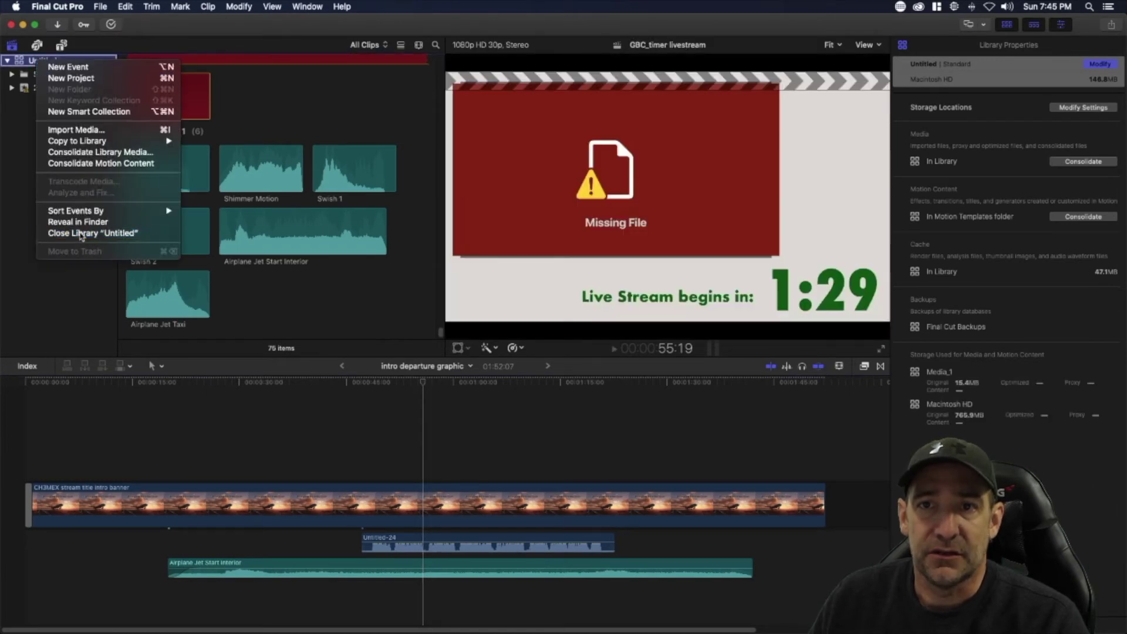
left_click(79, 241)
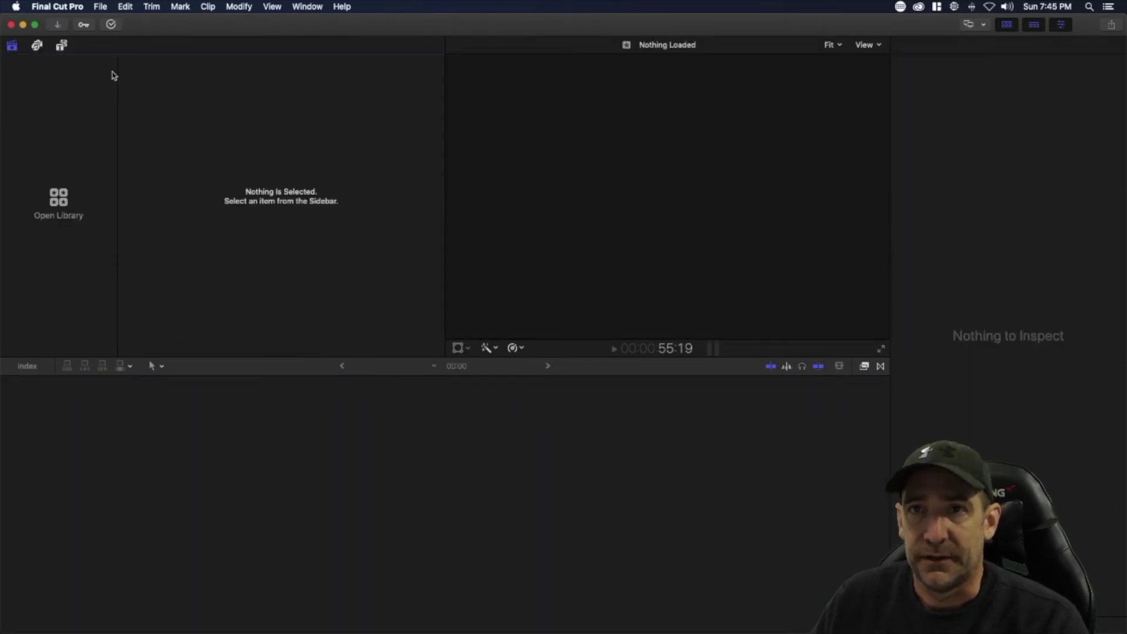
Step: Create a new library named FCPX footage mngmt in the 1 YT_LIBRARY folder on the Library_1 drive
left_click(100, 7)
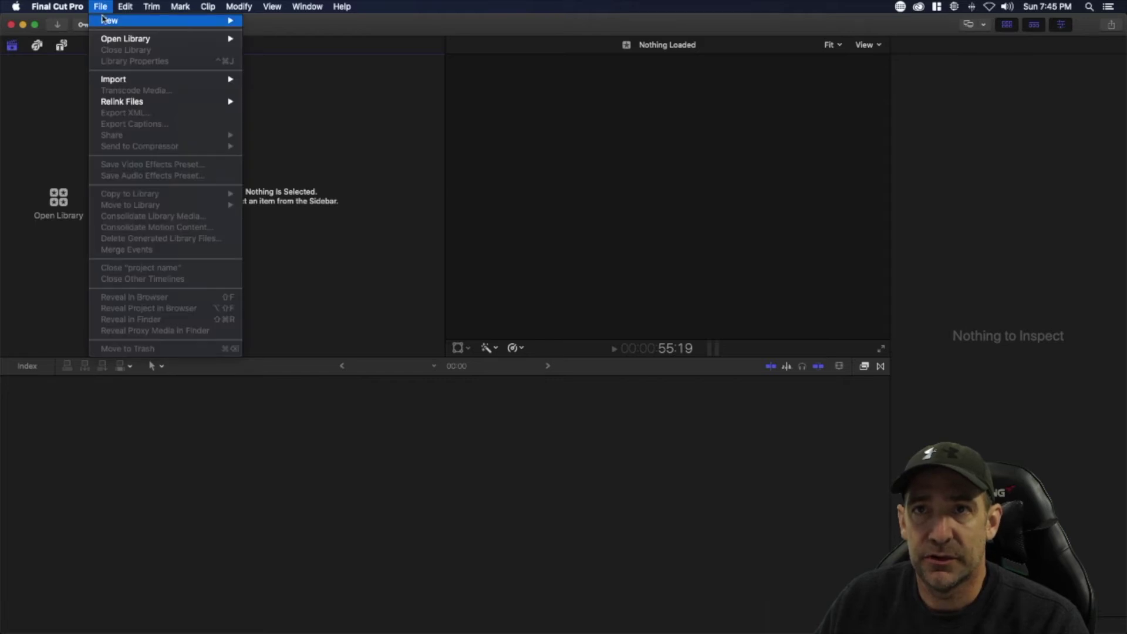
mouse_move(120, 21)
left_click(276, 46)
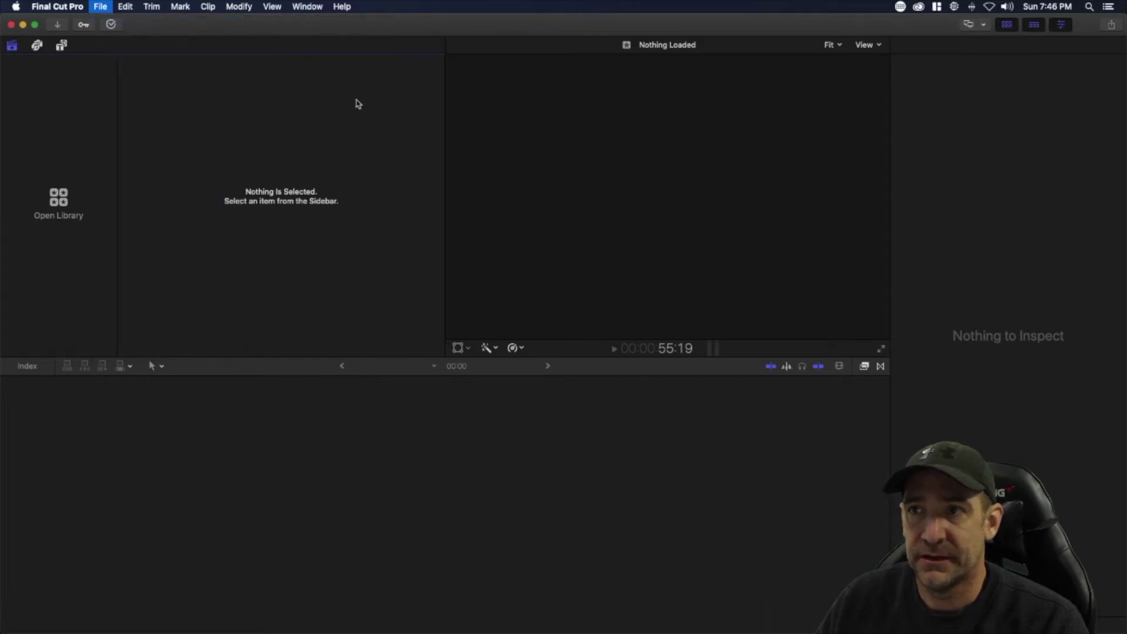
scroll(361, 296, "down", 3)
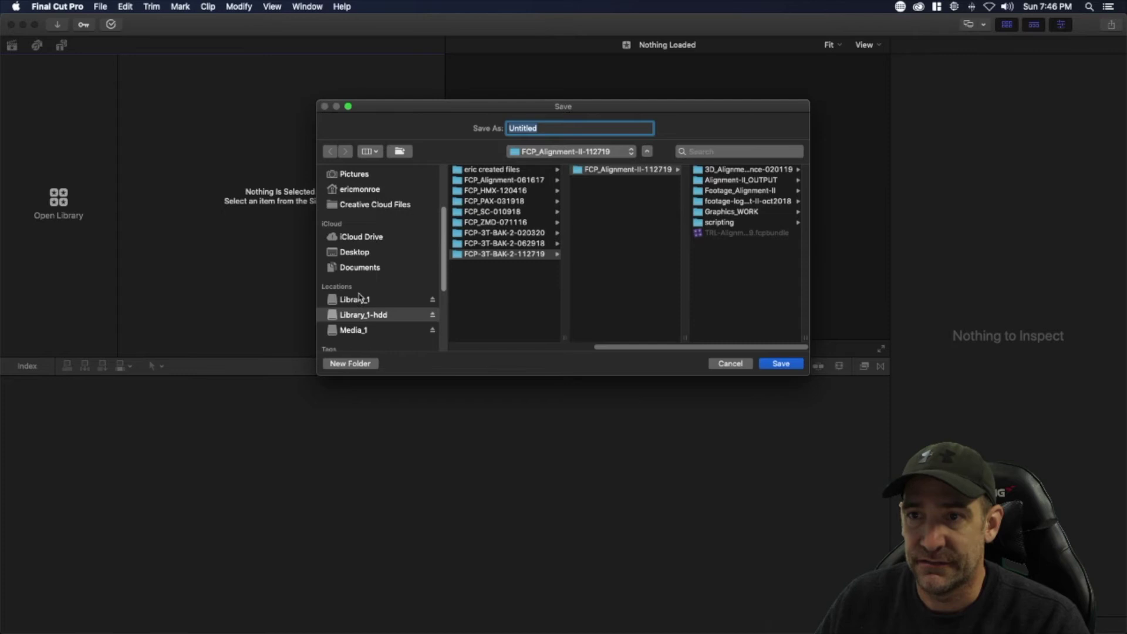
left_click(346, 301)
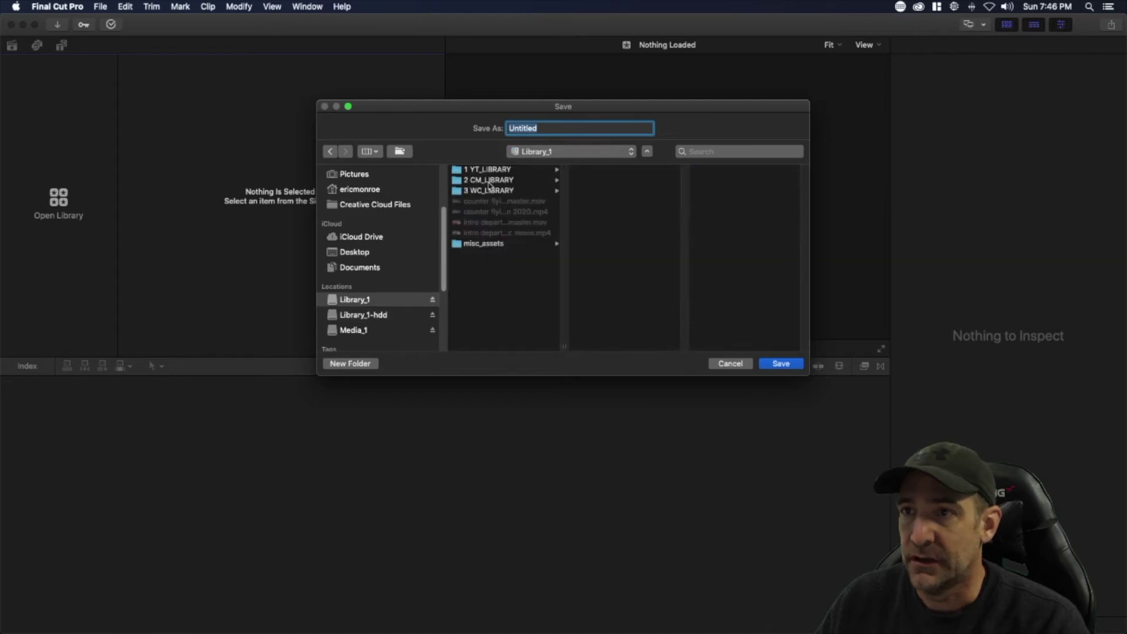
left_click(486, 170)
left_click(543, 127)
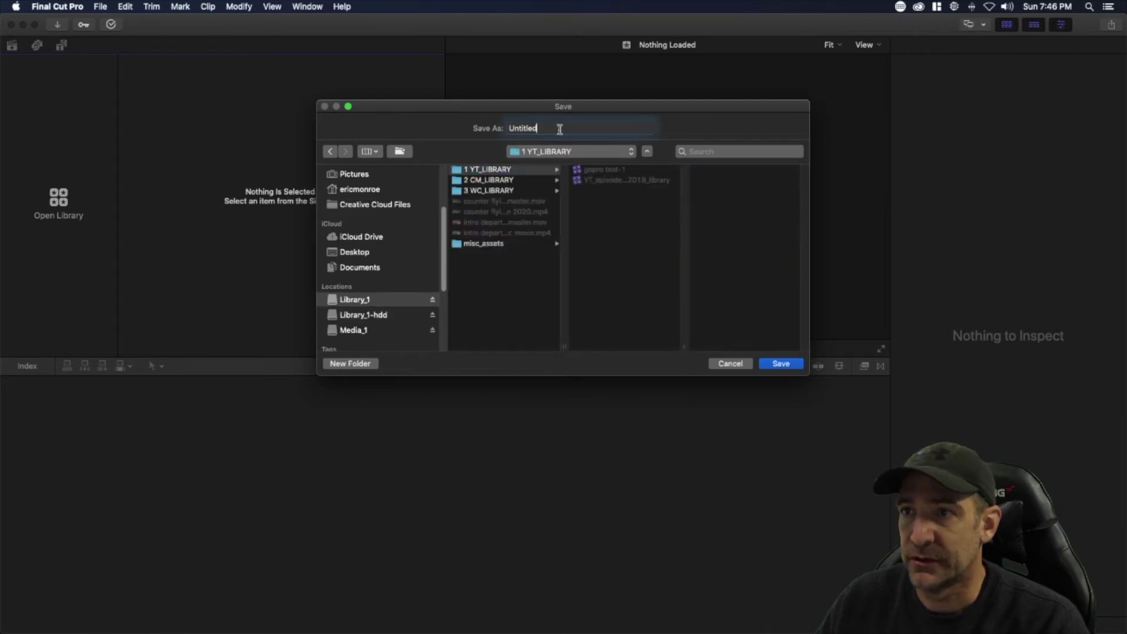
type("FCPX f")
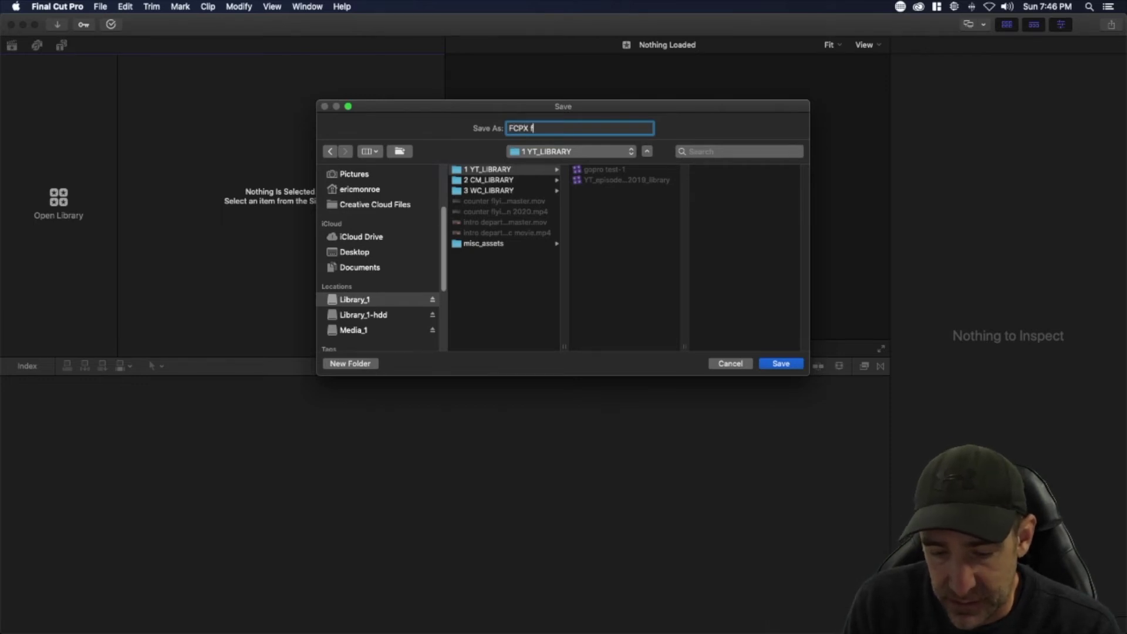
type("ootage")
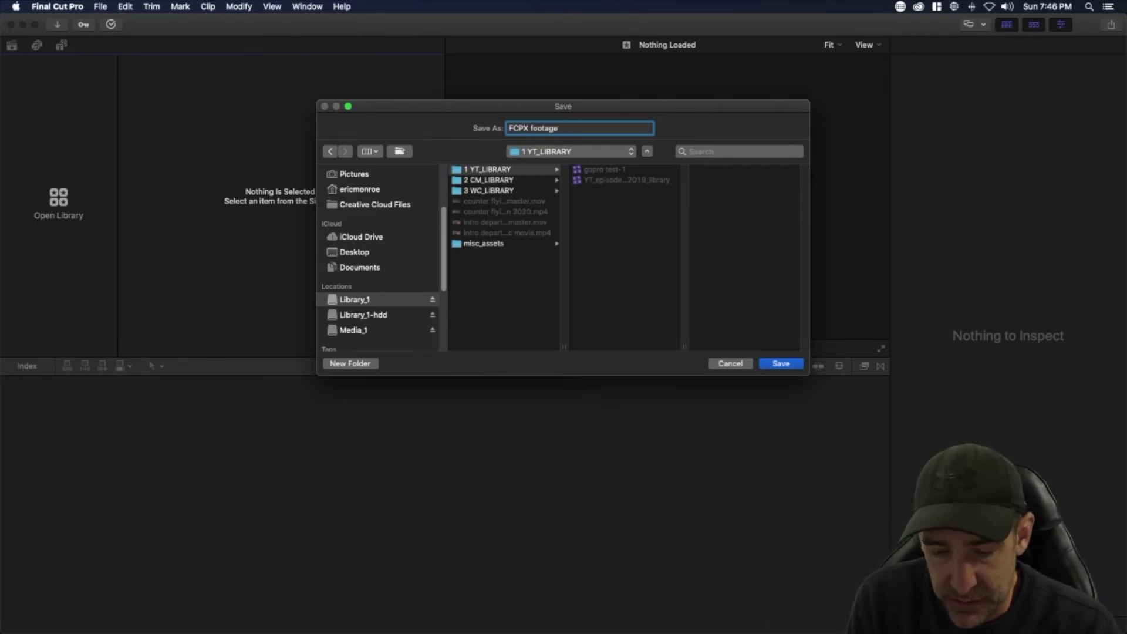
type(" mngmt")
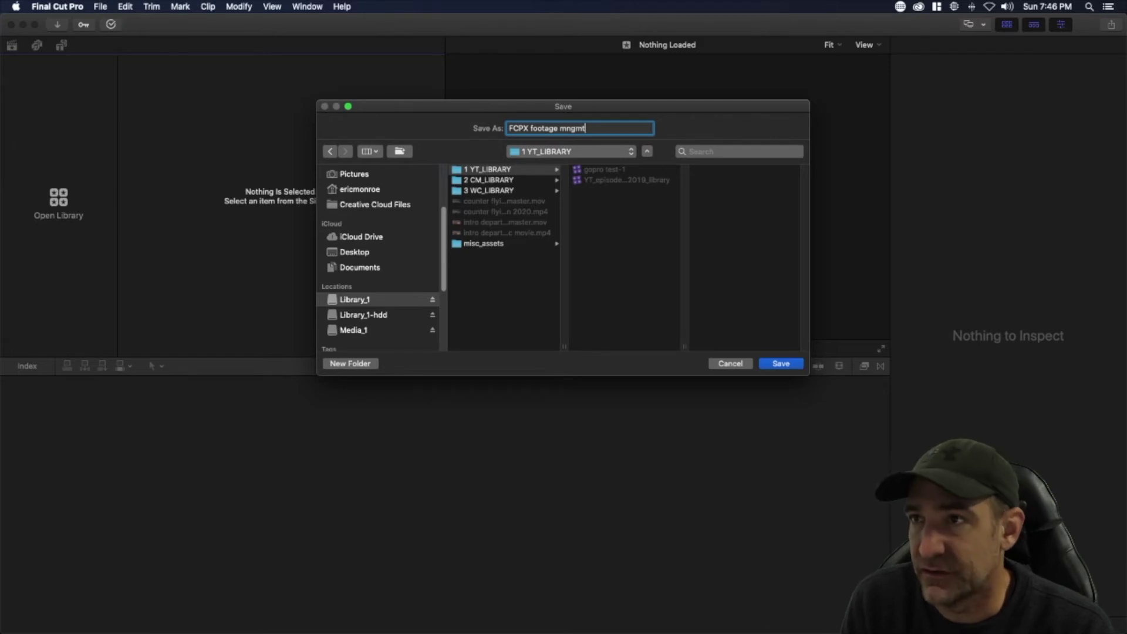
left_click(780, 364)
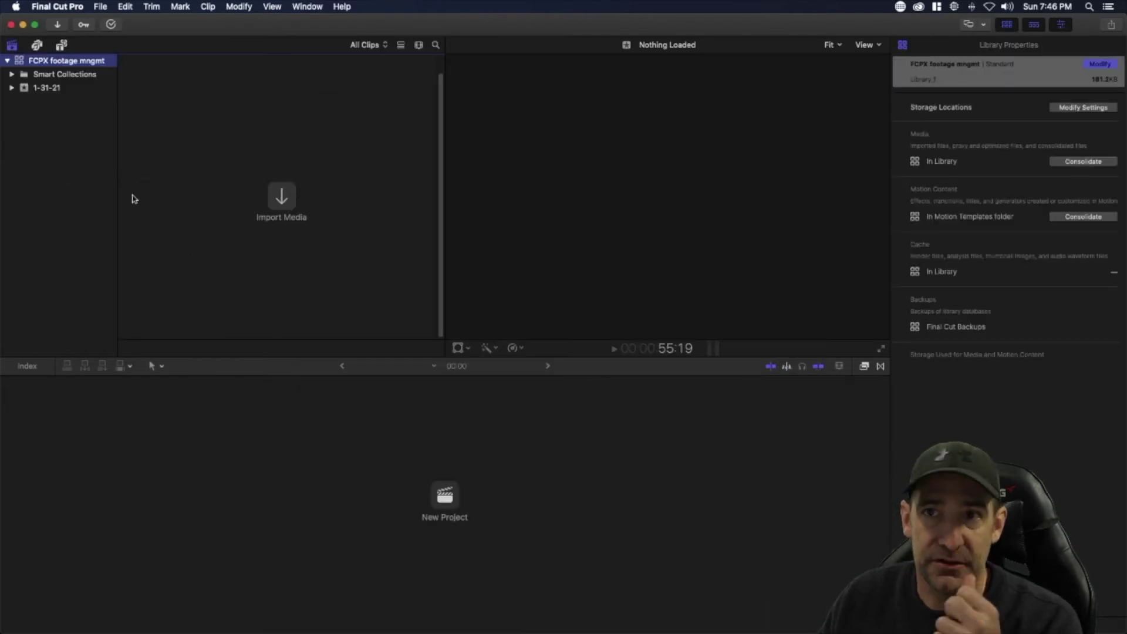
Step: Review the Editing, Playback and Import preferences, including the Leave files in place option, and close the preferences
left_click(59, 6)
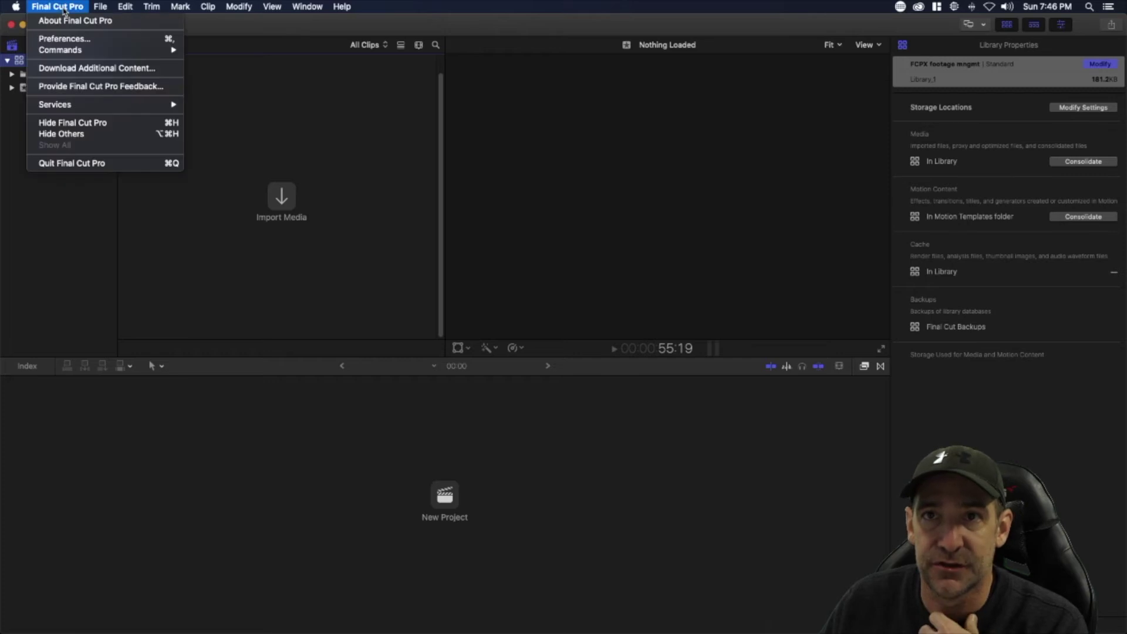
left_click(67, 40)
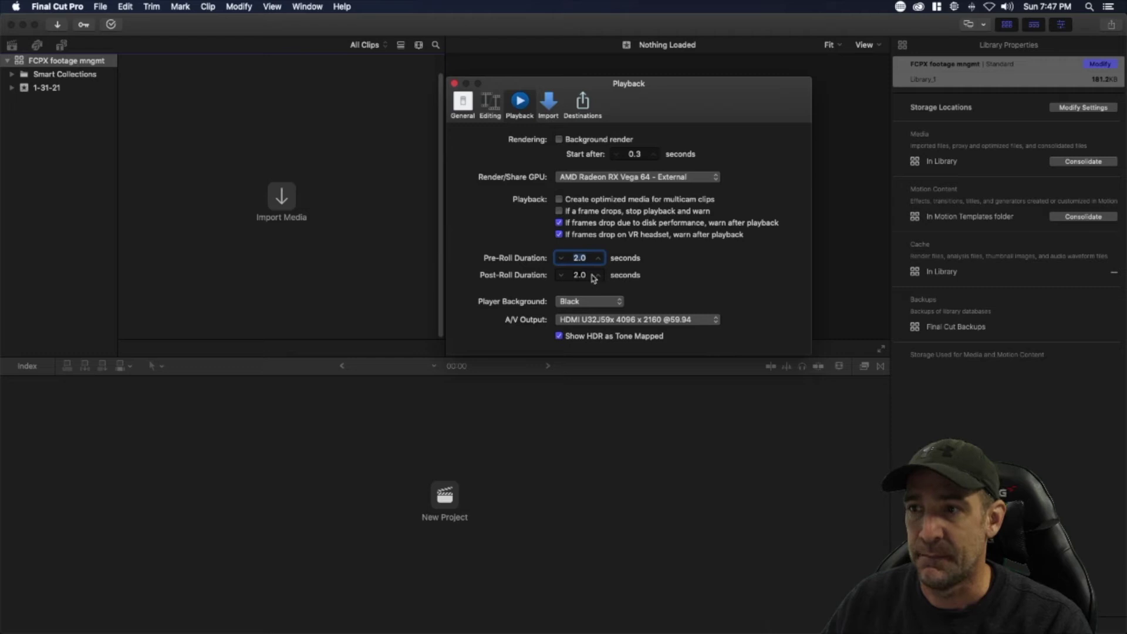
left_click(490, 106)
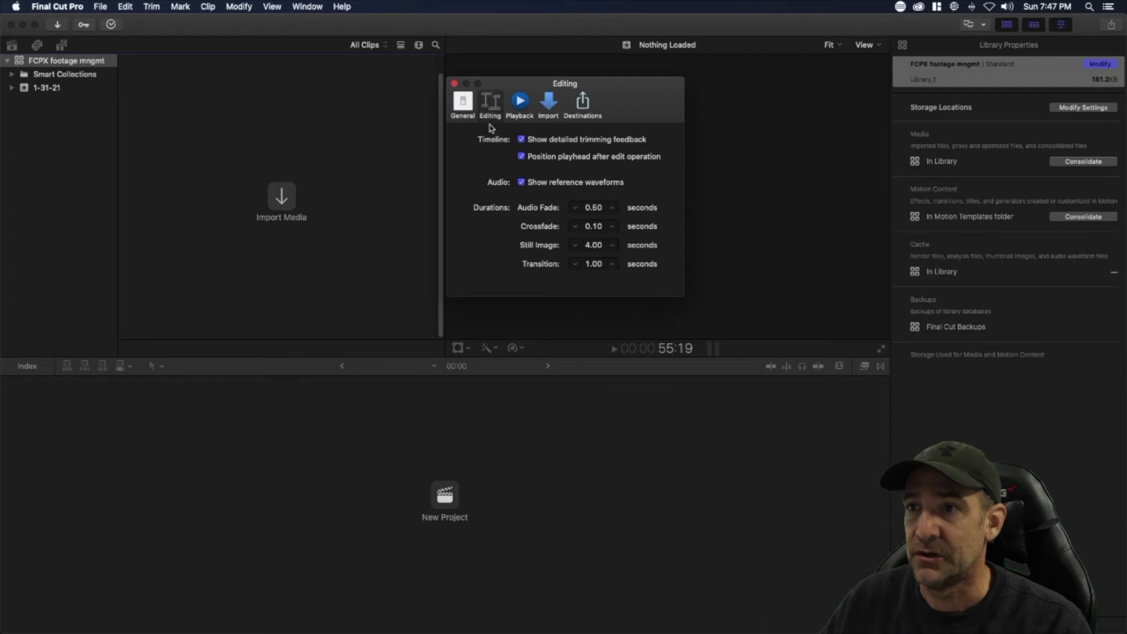
left_click(520, 104)
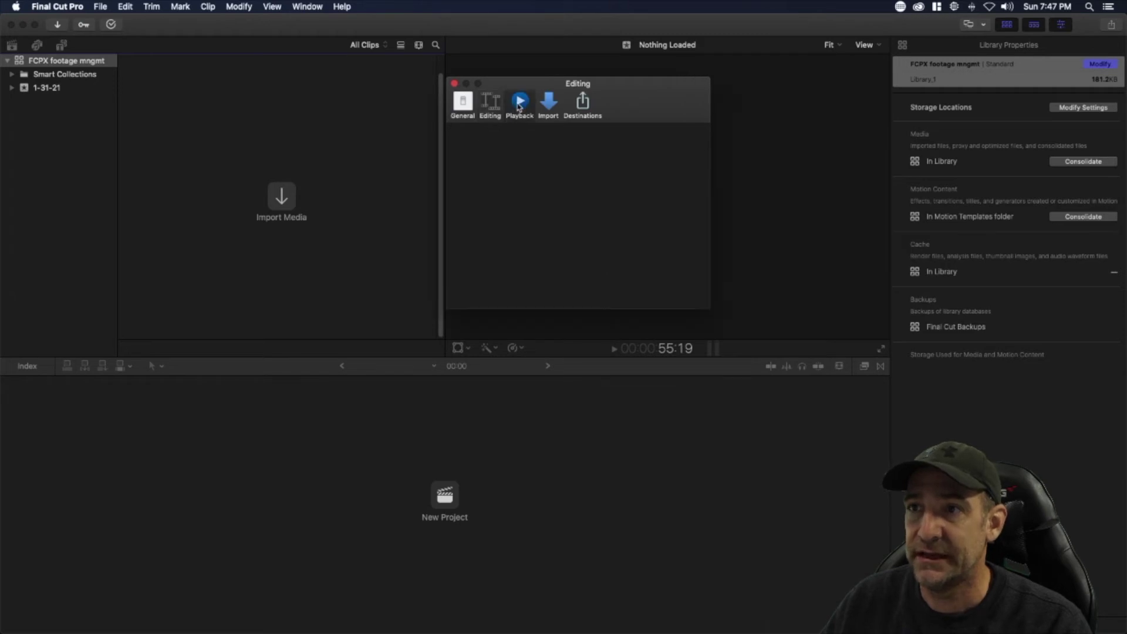
left_click(549, 105)
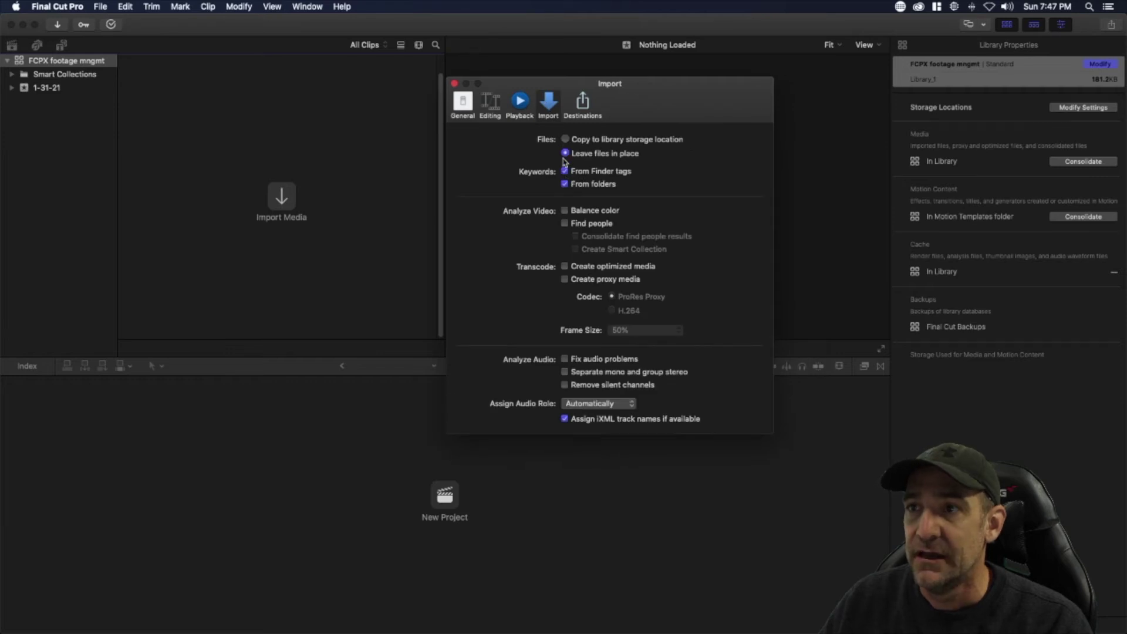
left_click(454, 84)
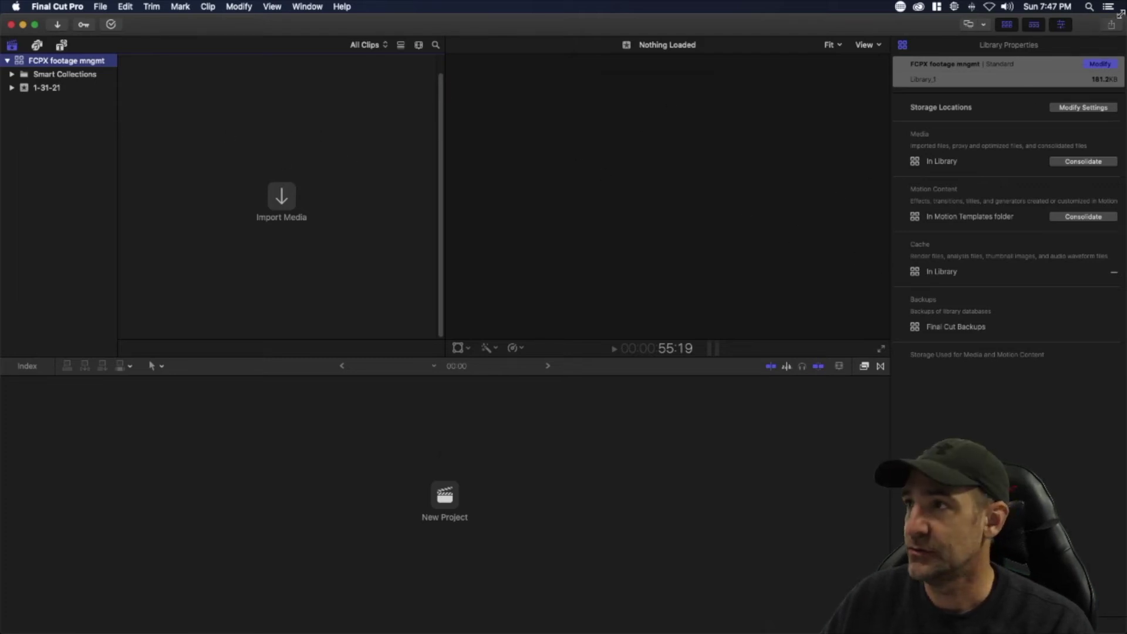
Step: Narrow the Final Cut Pro window to reveal the desktop, open the Media_1 drive in Finder and place its resized window alongside
left_click_drag(1123, 16, 728, 3)
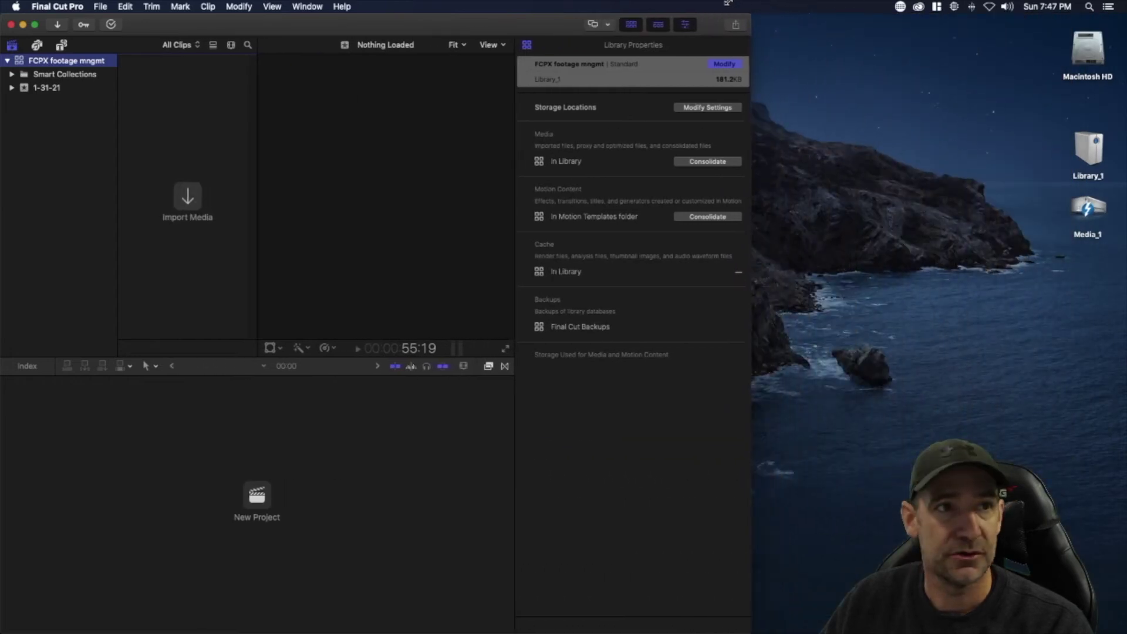
double_click(1079, 209)
left_click_drag(568, 100, 614, 125)
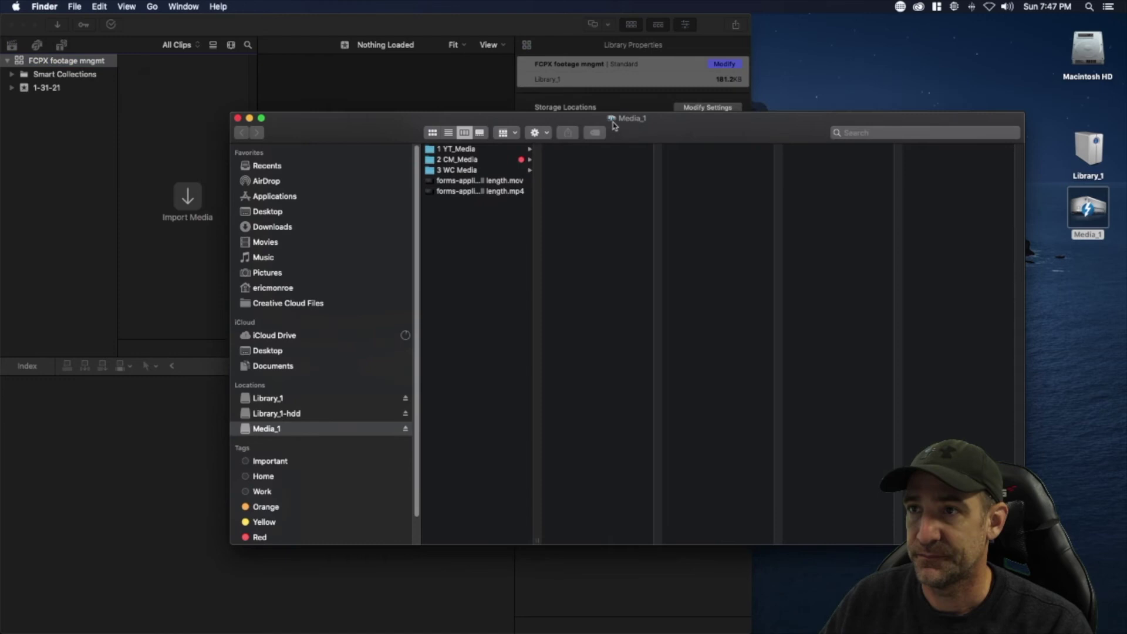
left_click_drag(227, 114, 629, 113)
left_click_drag(738, 126, 816, 139)
Step: Browse the media folders on Media_1 and open CAM_A's 104_CAMA folder in the WC_2019 project inside 3 WC Media, selecting P_A_4456.MOV
left_click(930, 164)
scroll(954, 176, "left", 2)
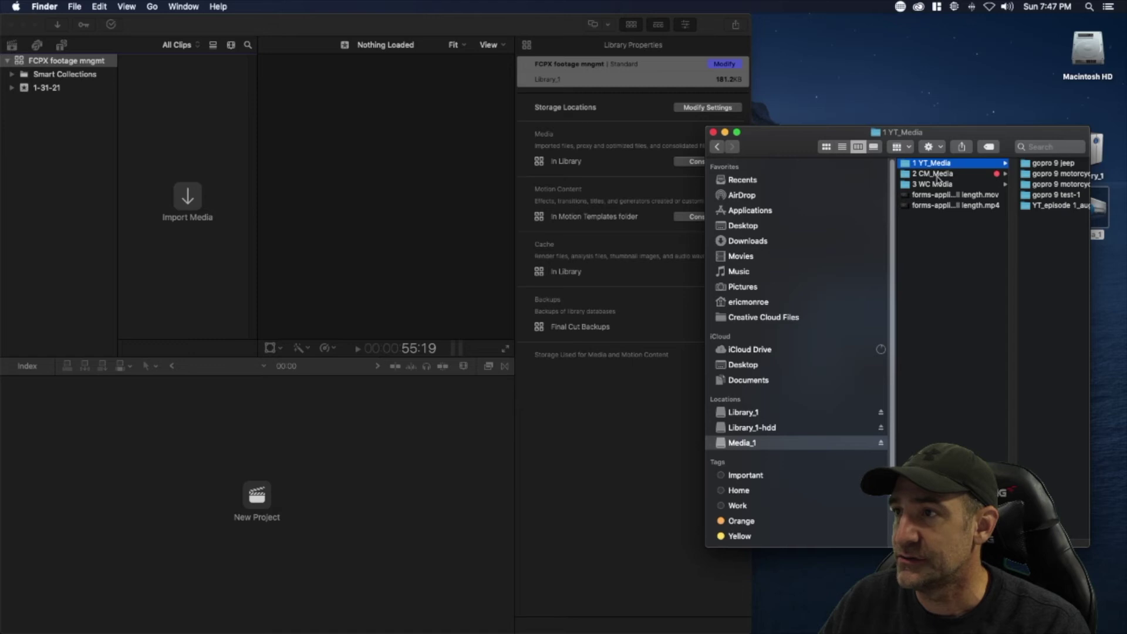
left_click(936, 175)
left_click(939, 184)
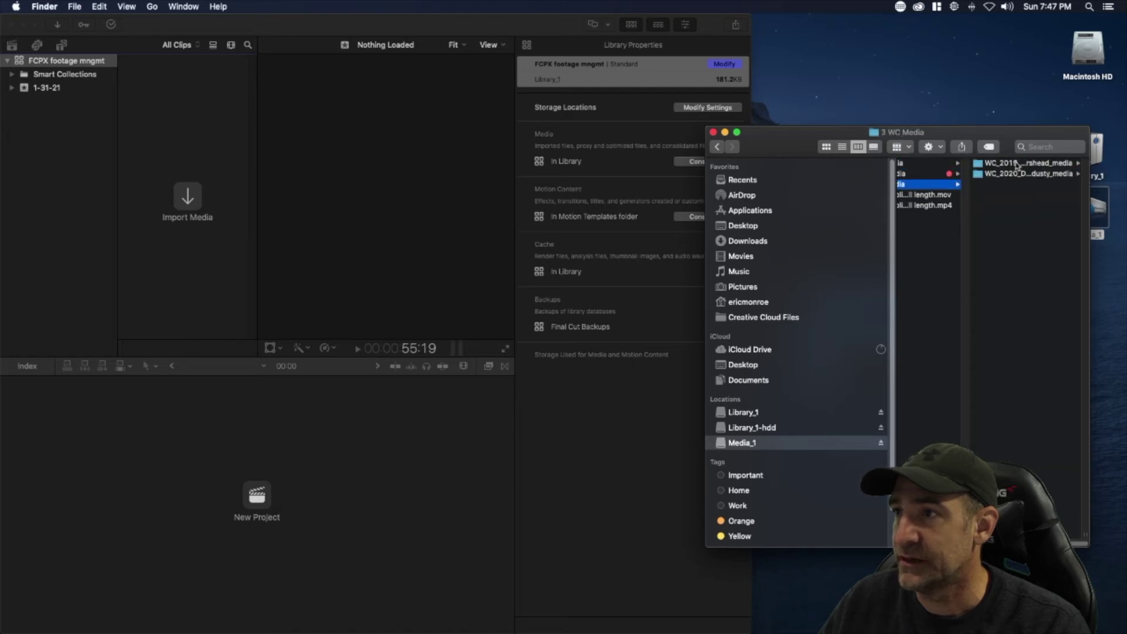
left_click(1033, 164)
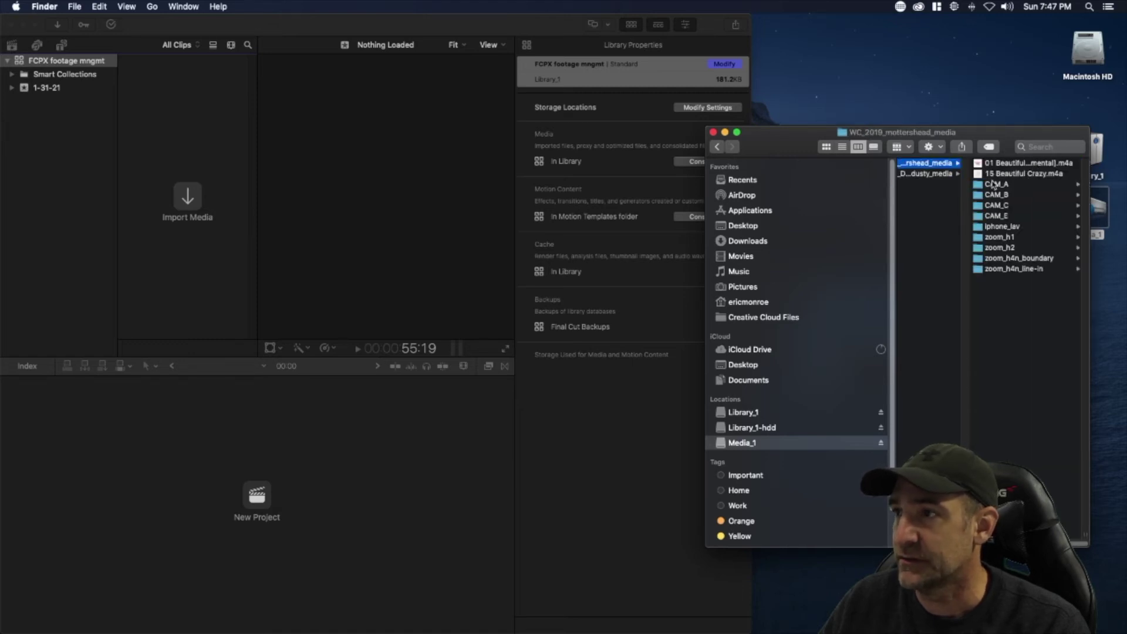
left_click(996, 185)
left_click(999, 167)
left_click(1000, 165)
left_click(1000, 165)
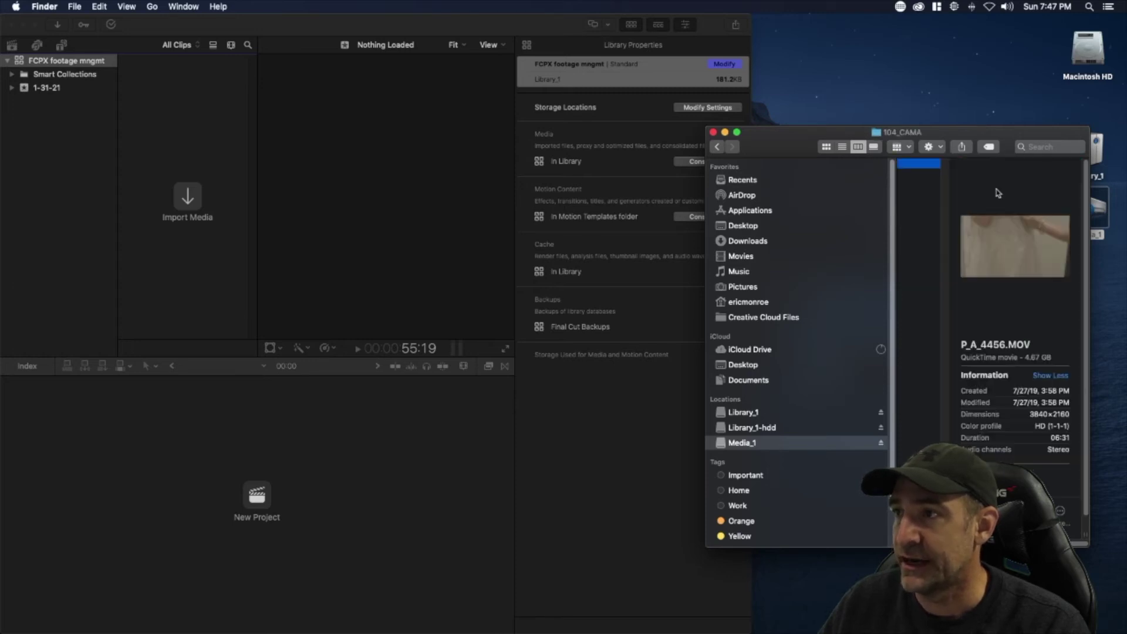
Step: Select all clips in the 104_CAMA folder and import them into the 1-31-21 event of the FCPX footage mngmt library
scroll(939, 211, "left", 3)
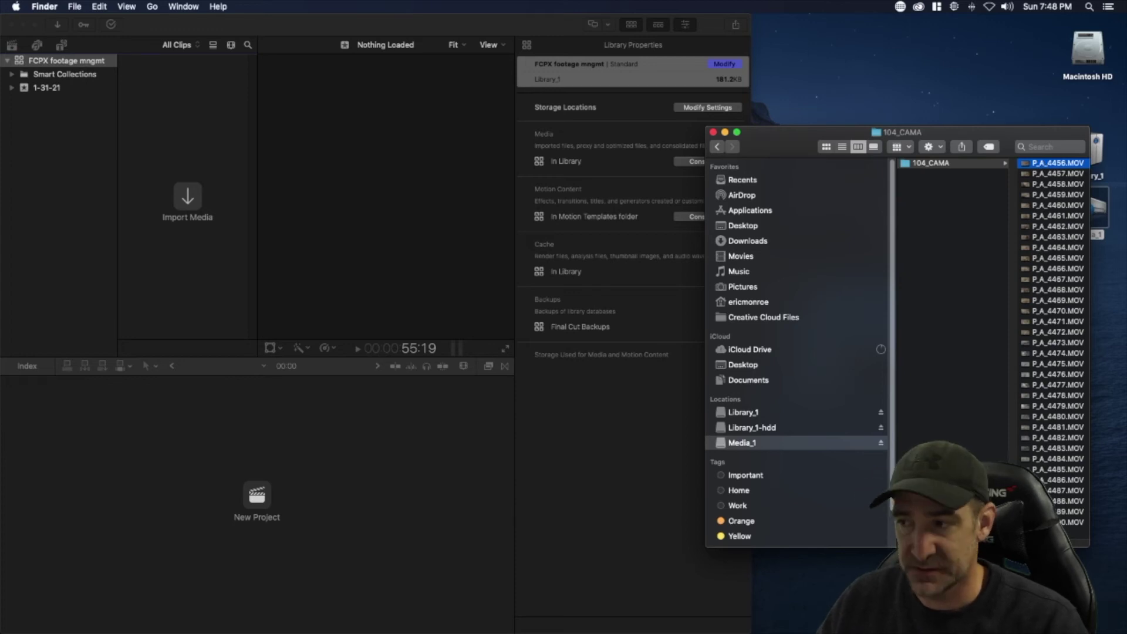
key("super+a")
scroll(958, 205, "left", 5)
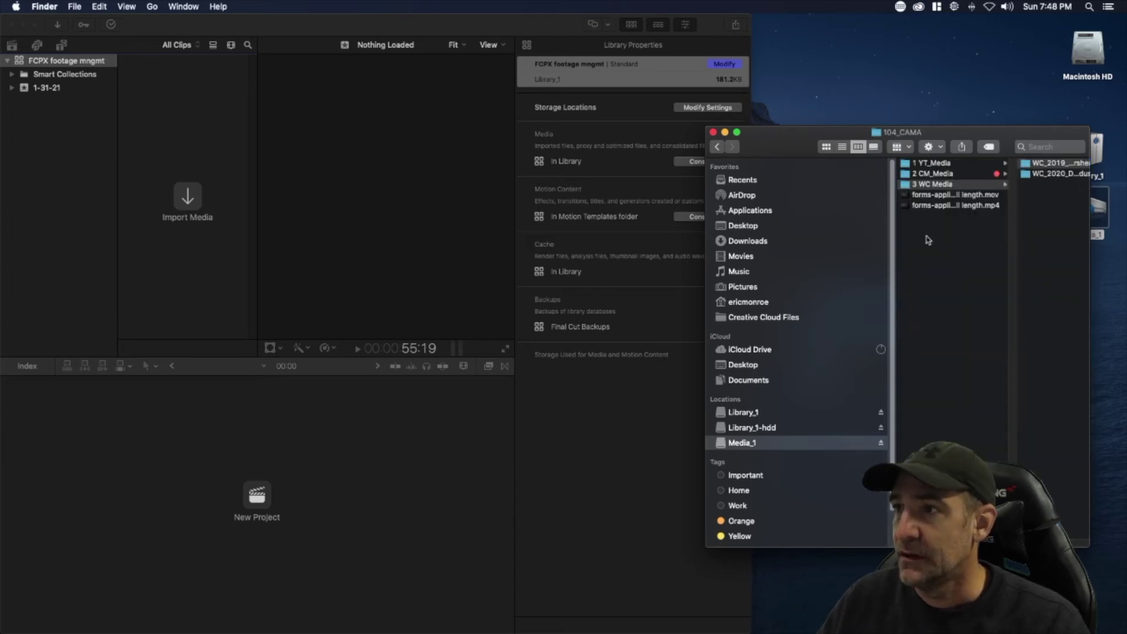
scroll(959, 205, "right", 3)
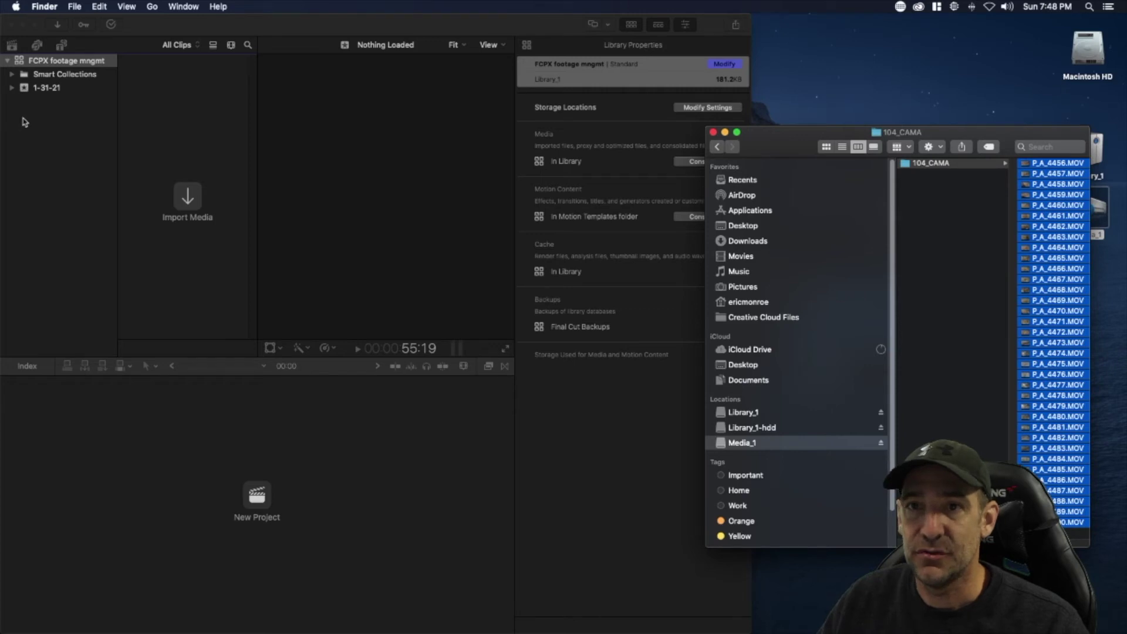
left_click_drag(1036, 170, 147, 109)
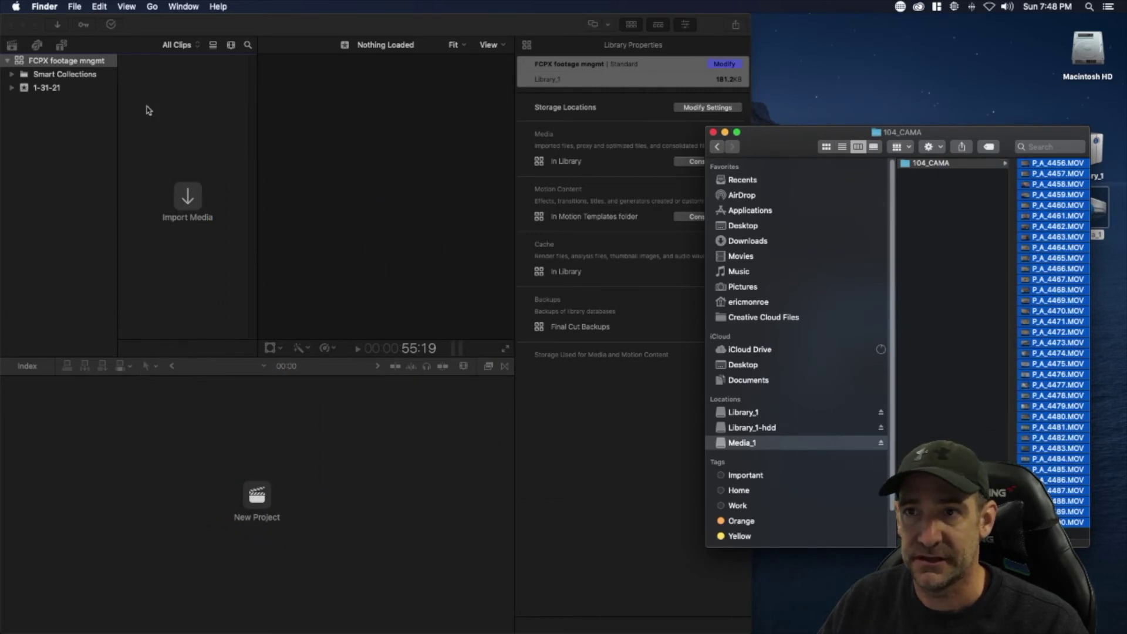
left_click(44, 63)
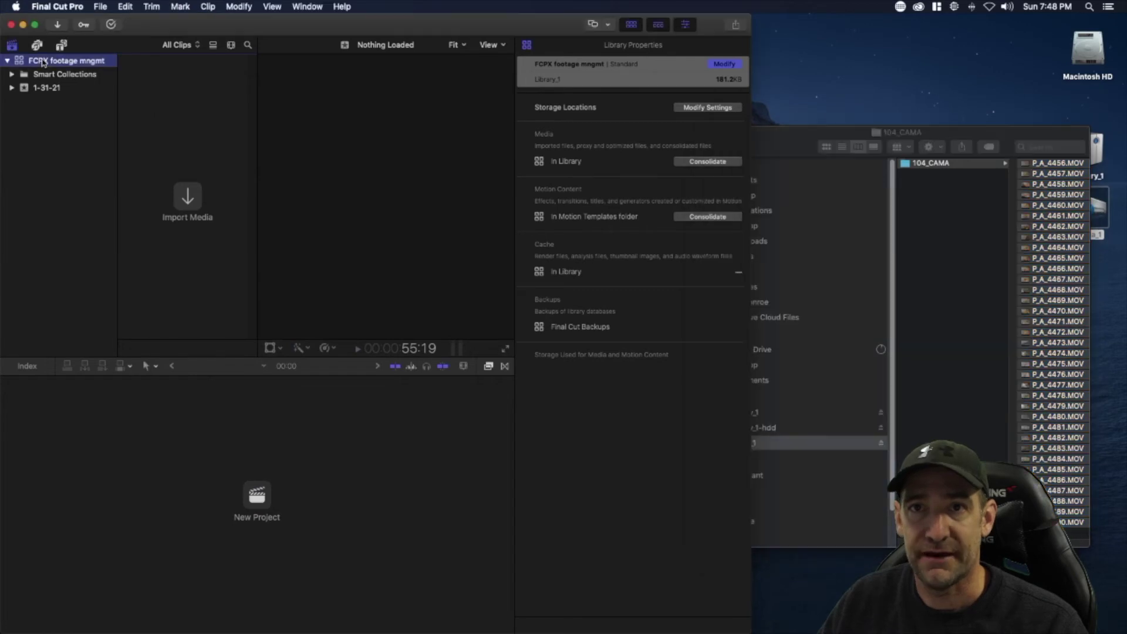
left_click(47, 89)
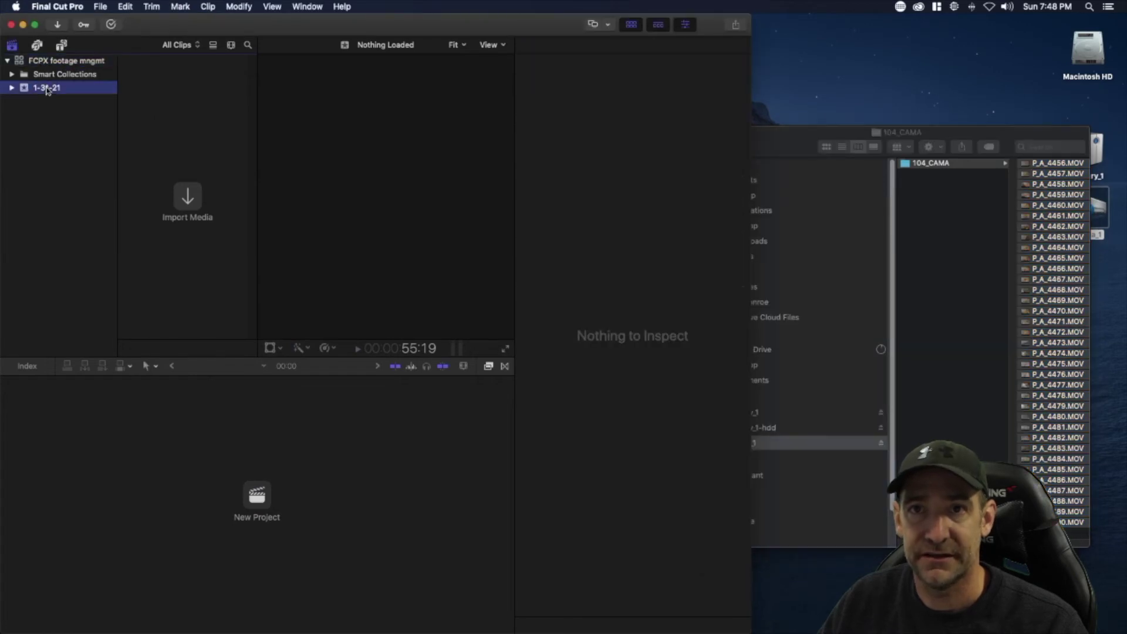
left_click(12, 88)
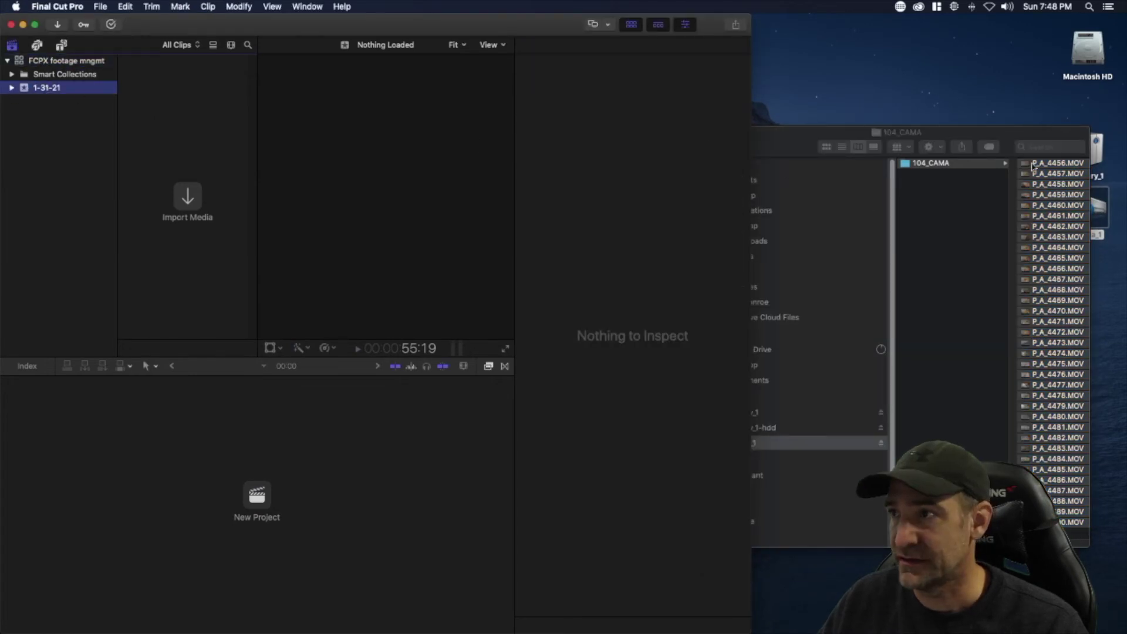
left_click_drag(1019, 169, 144, 117)
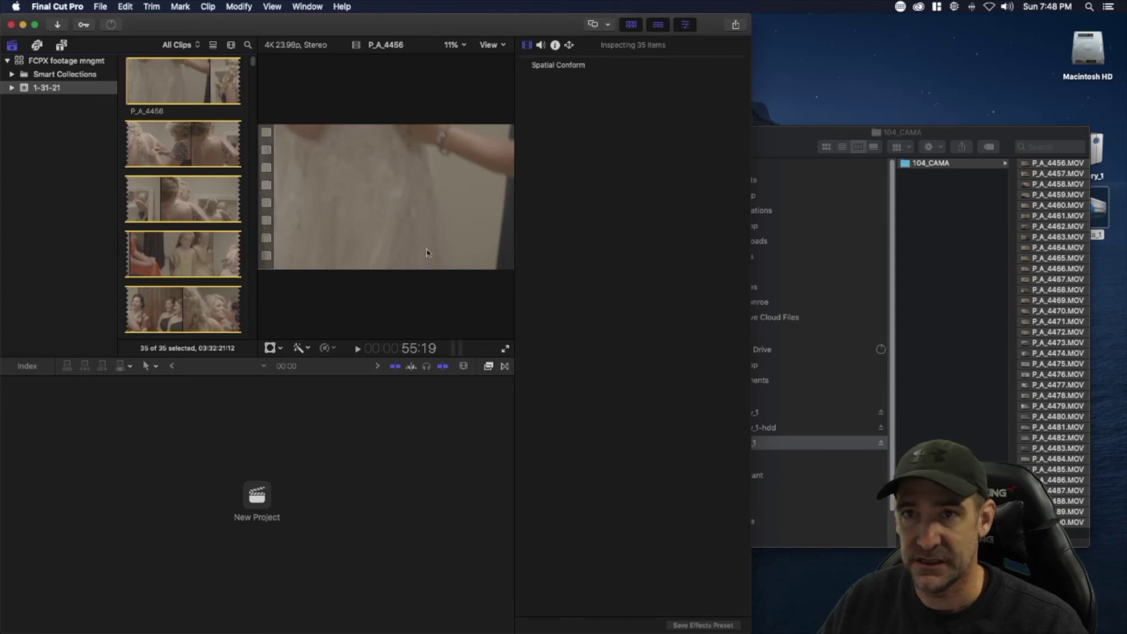
Step: Assign the keyword CAM_A to all clips in the 1-31-21 event and expand the event to show its keyword collection
left_click(176, 191)
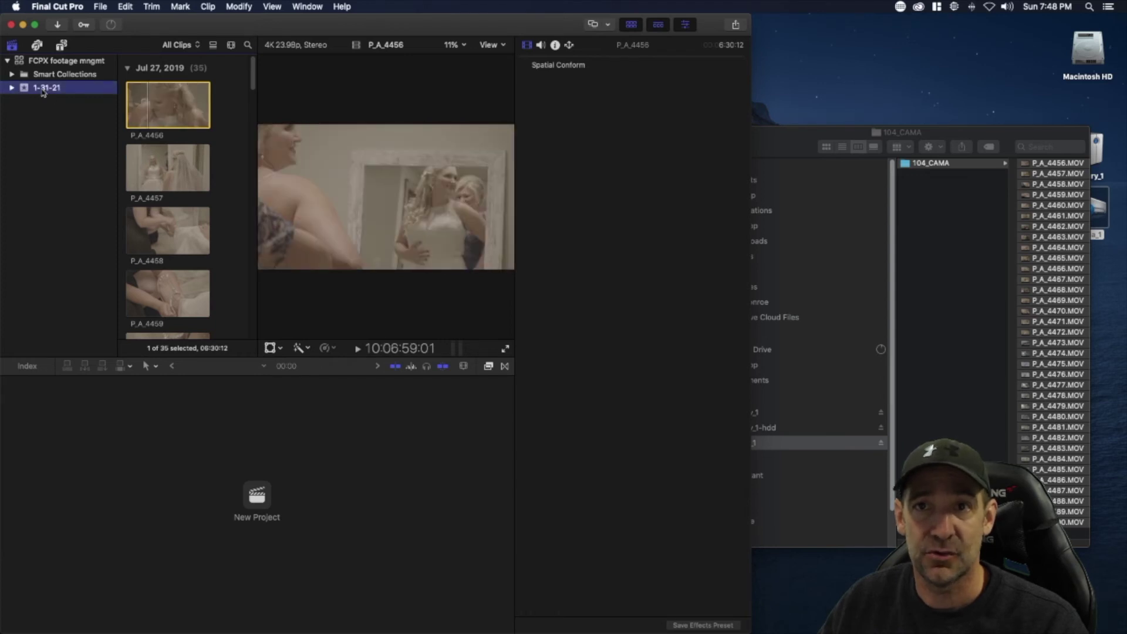
key("super+a")
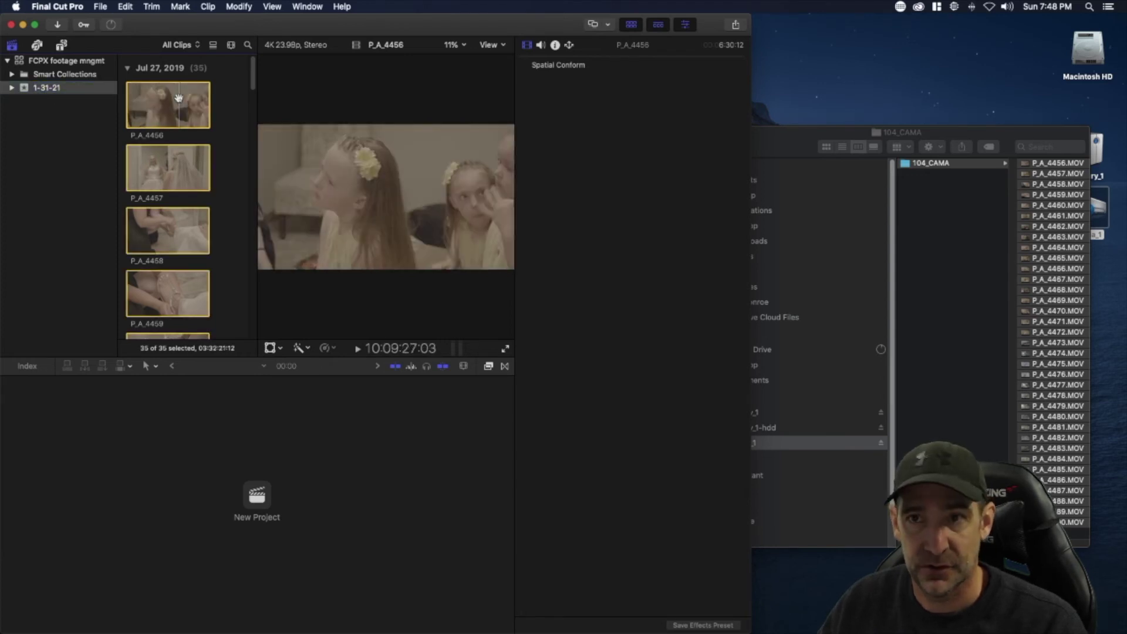
key("super+k")
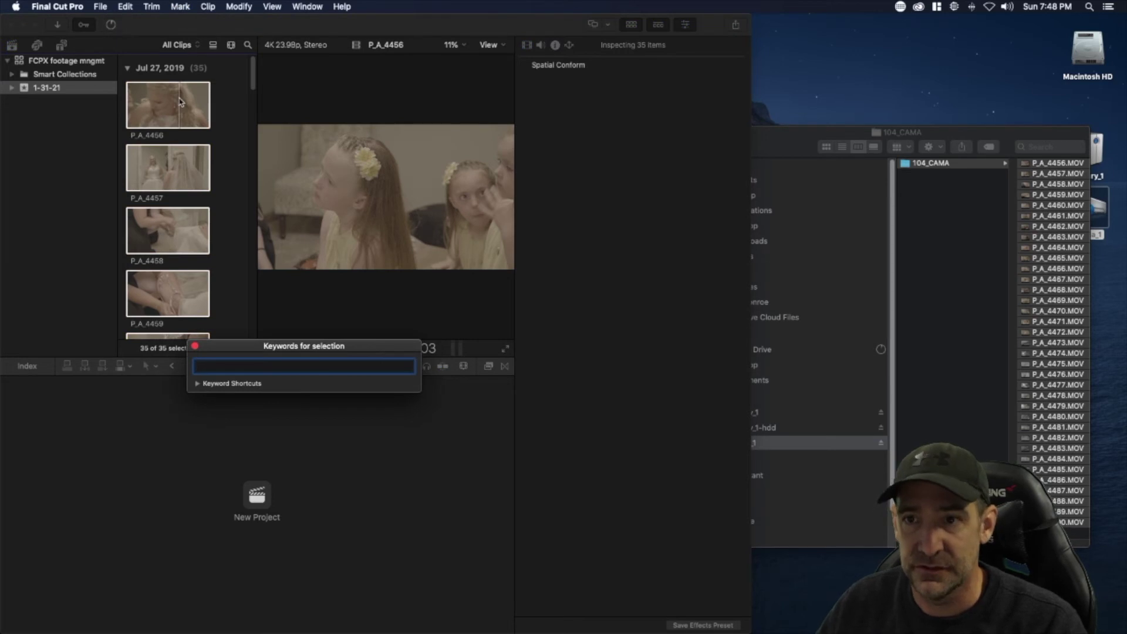
type("cAM_A")
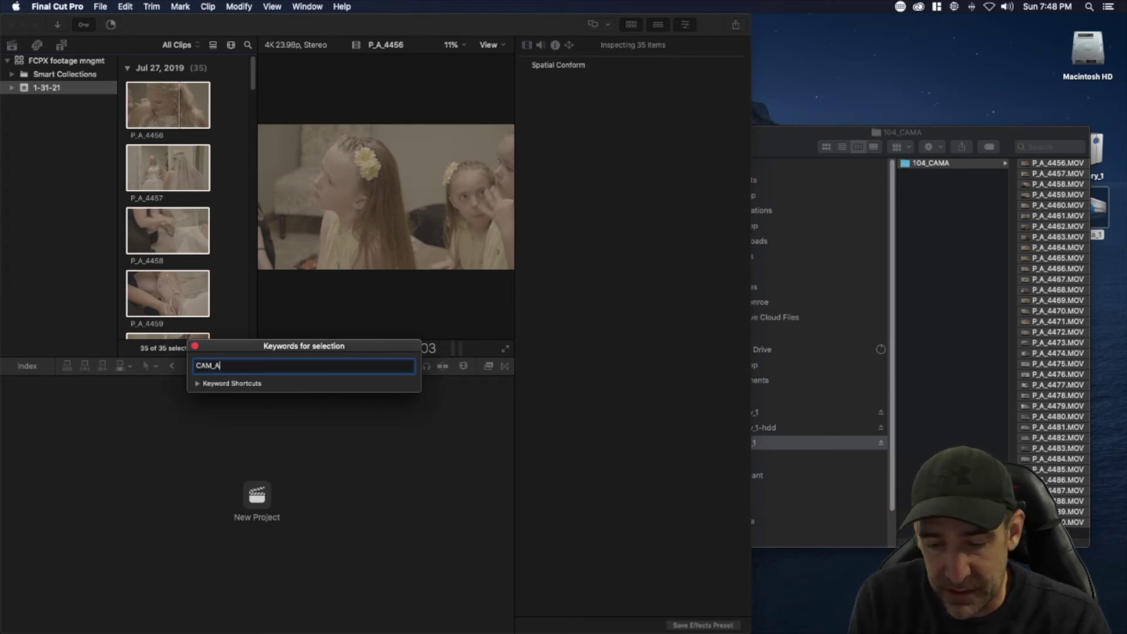
key("Return")
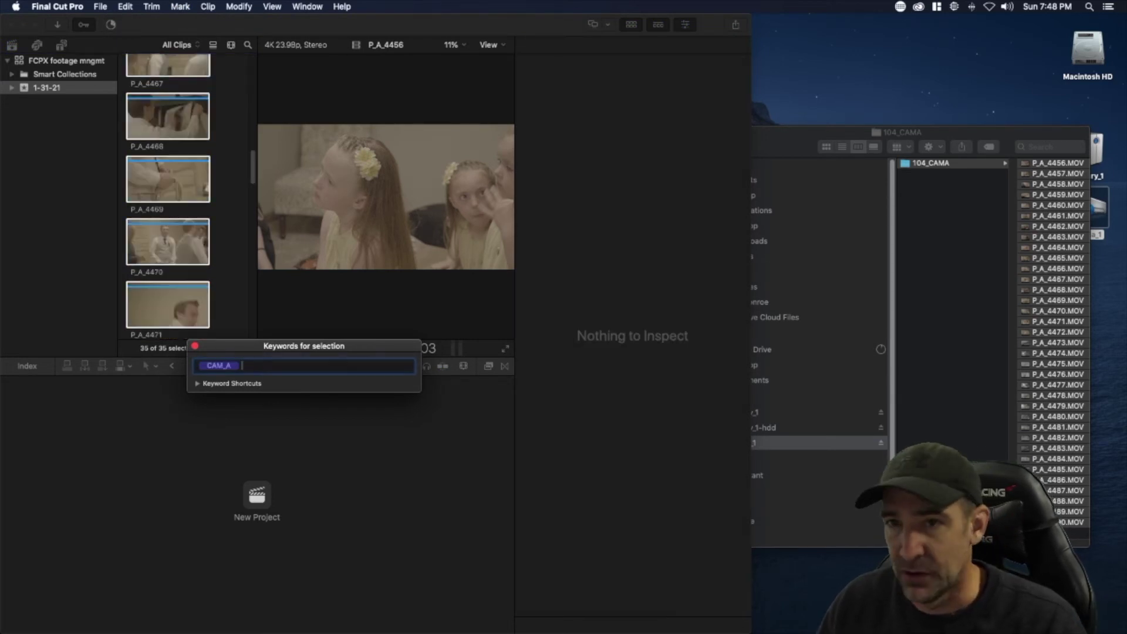
left_click(18, 103)
left_click(81, 88)
Step: Reposition the Finder window and open the CAM_B folder inside the WC_2019 media folder of 3 WC Media
scroll(965, 208, "left", 5)
scroll(966, 208, "right", 5)
left_click(958, 196)
left_click(939, 193)
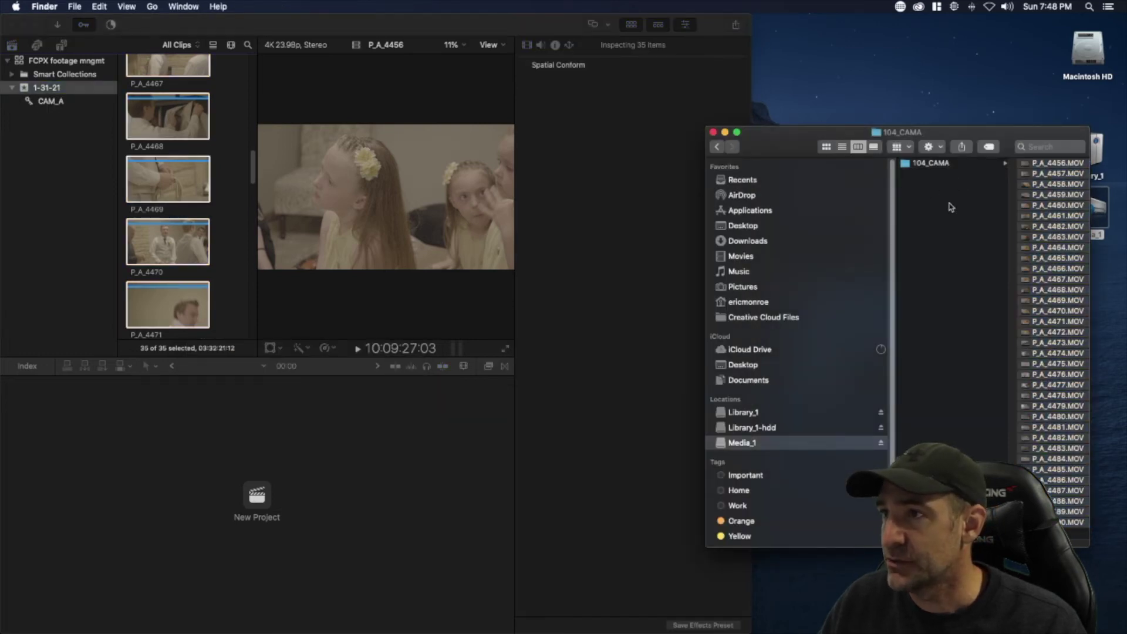
left_click_drag(806, 133, 755, 132)
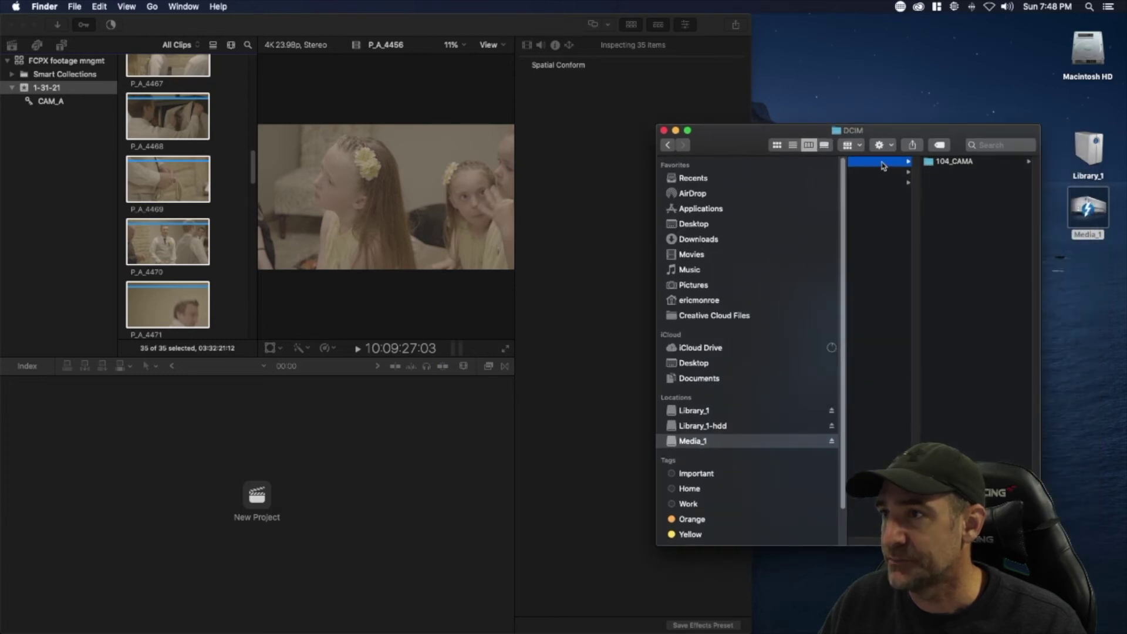
scroll(878, 302, "left", 3)
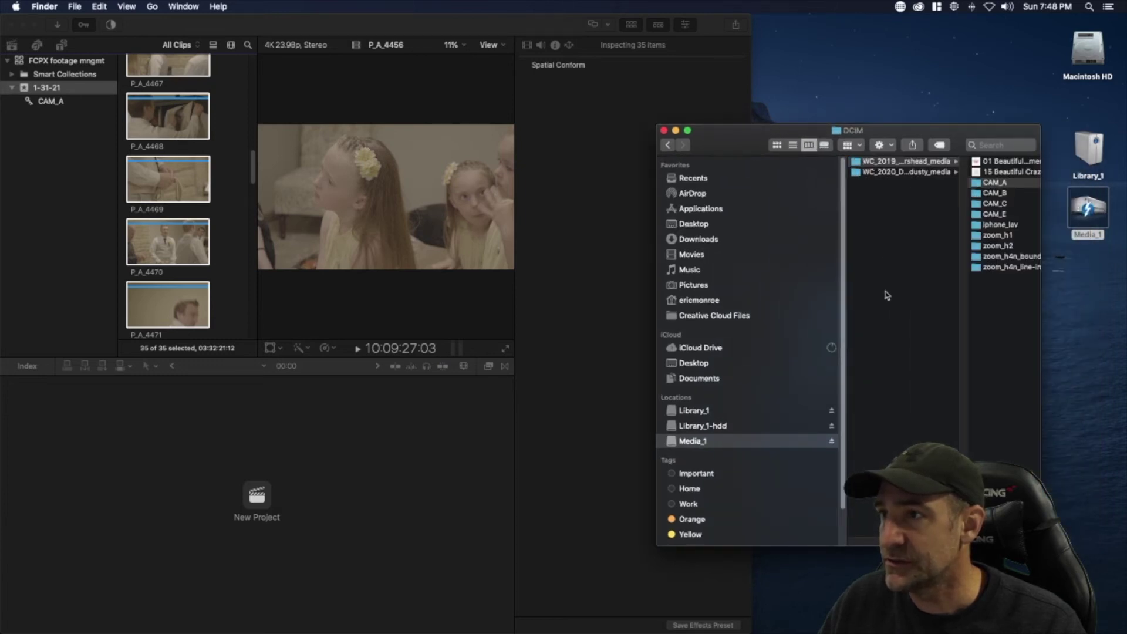
left_click(995, 182)
scroll(906, 193, "left", 5)
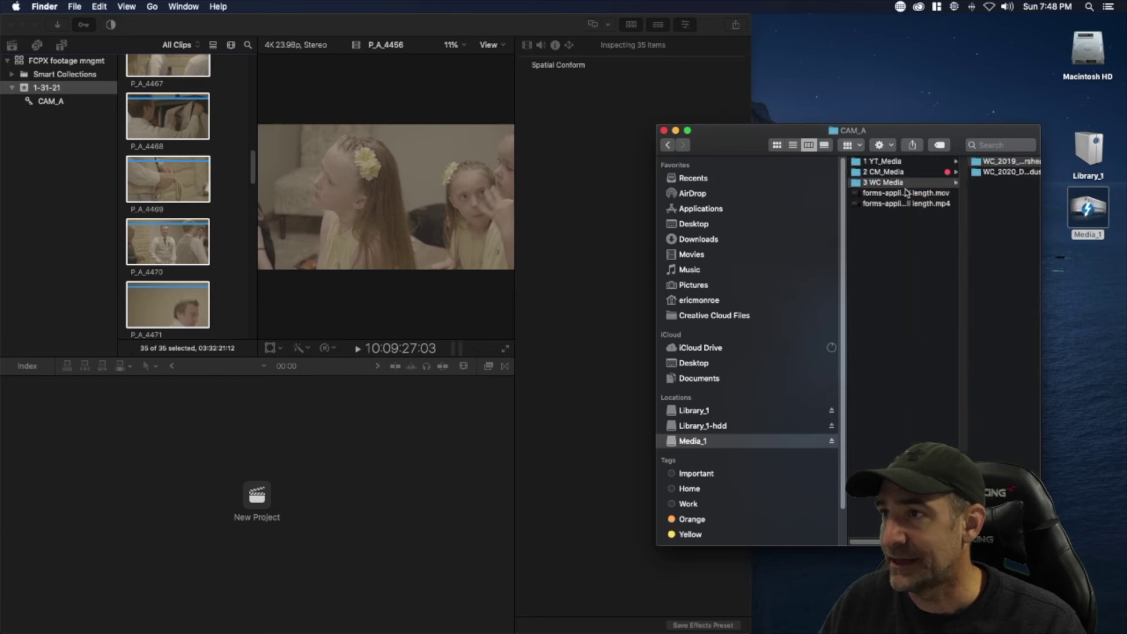
left_click(991, 163)
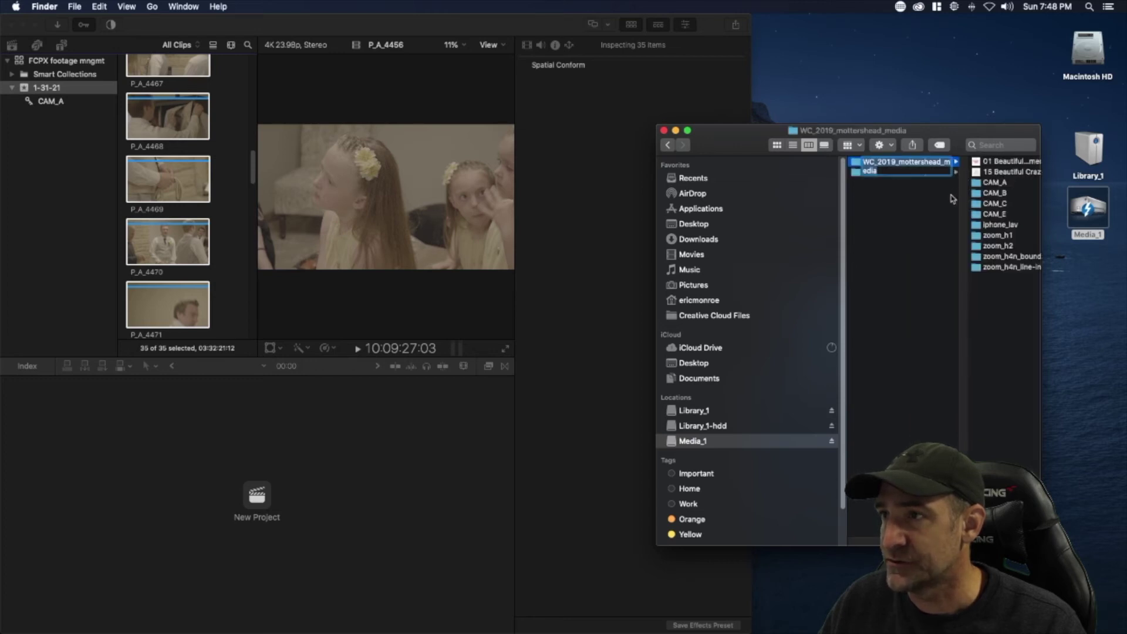
left_click(981, 194)
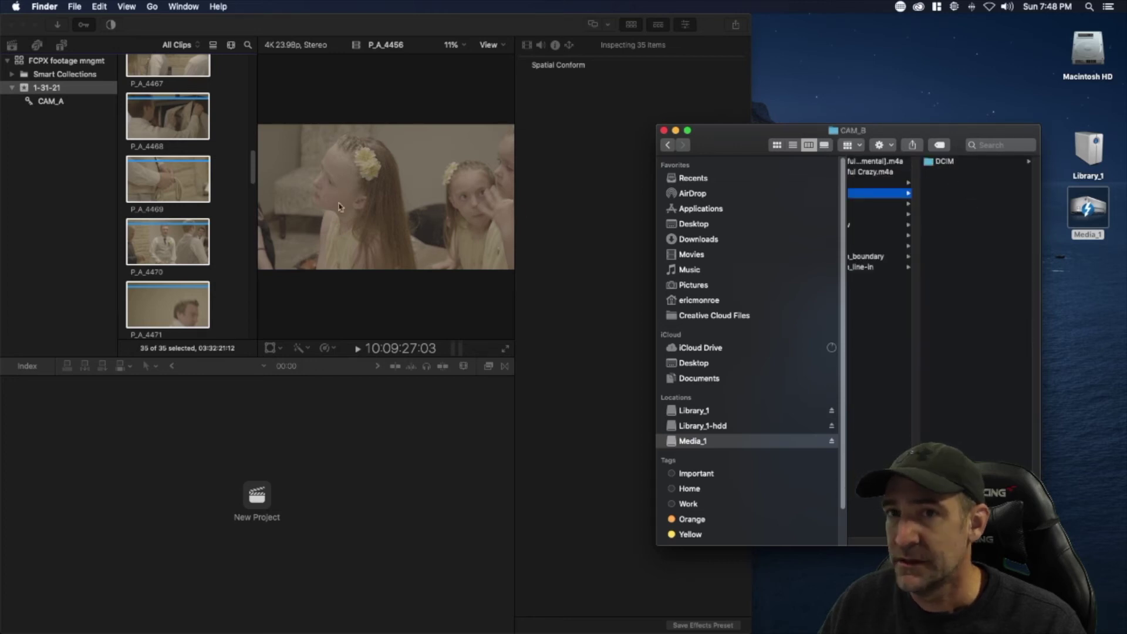
Step: Create a keyword collection named CAM_B in the 1-31-21 event of the Final Cut Pro library
right_click(63, 91)
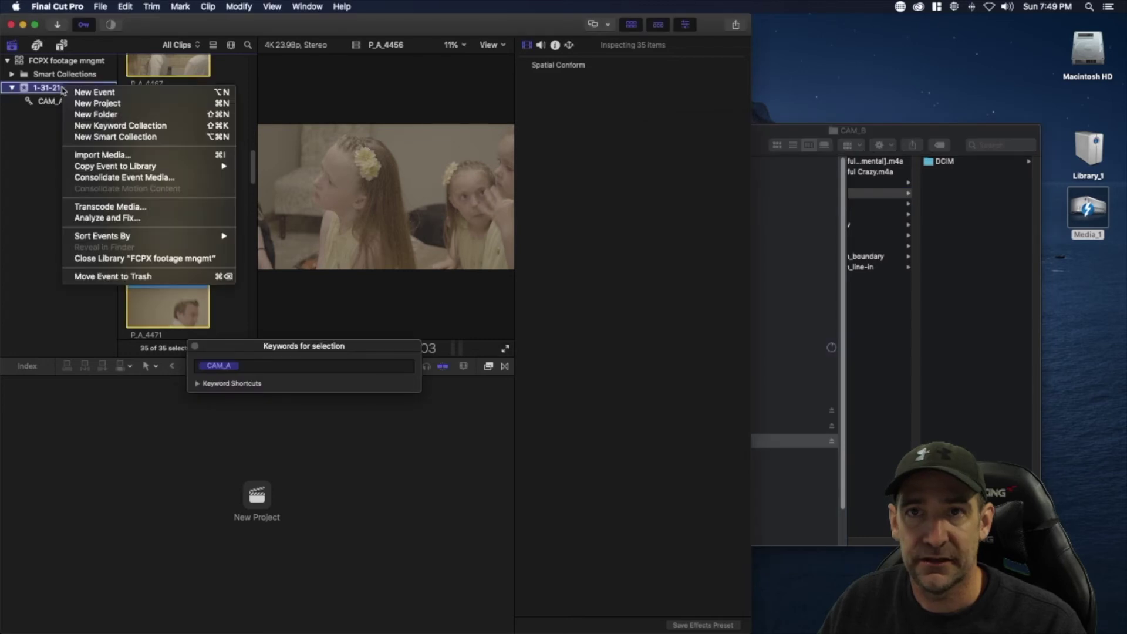
left_click(104, 129)
type("CAM_B")
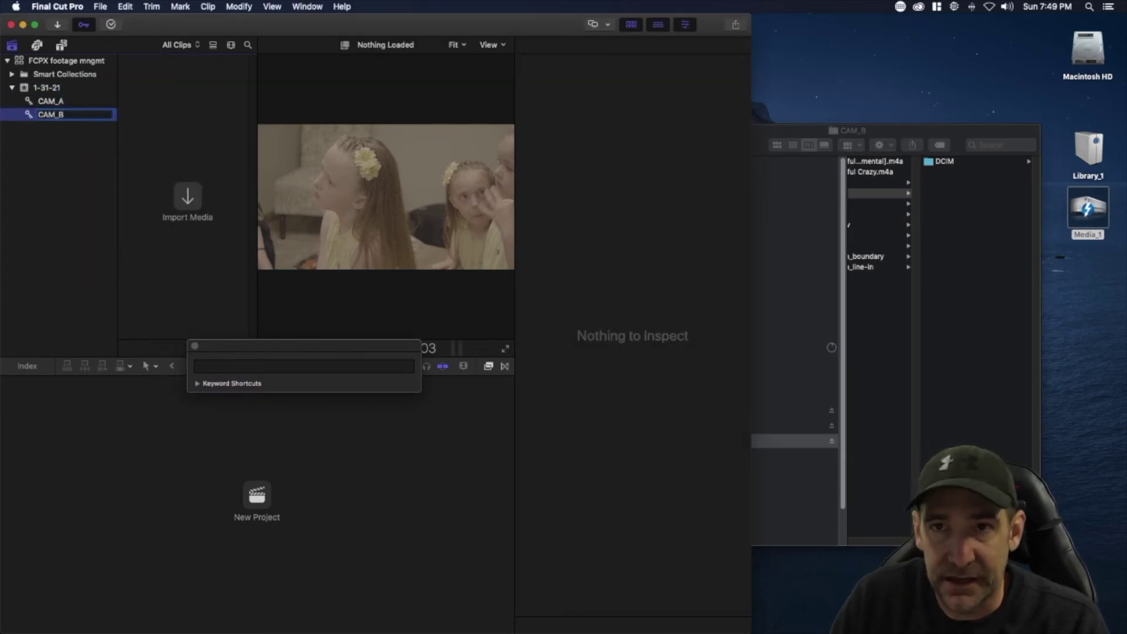
key("Return")
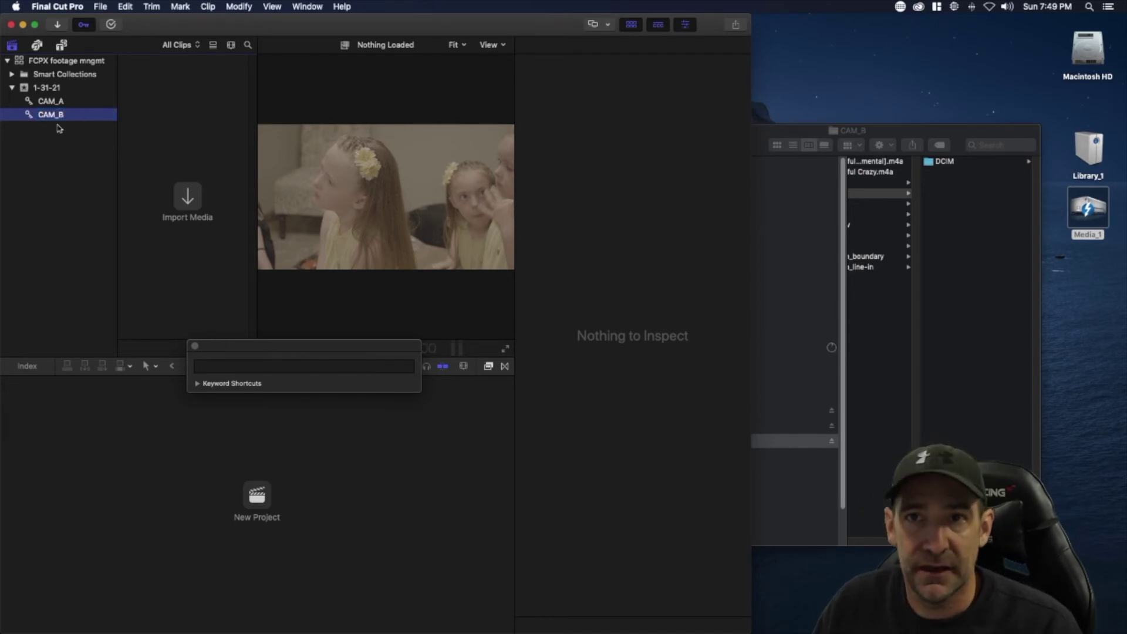
Step: Import all clips from CAM_B's 109_CAMB folder in Finder into the CAM_B keyword collection, and compare it with the CAM_A collection
left_click(940, 163)
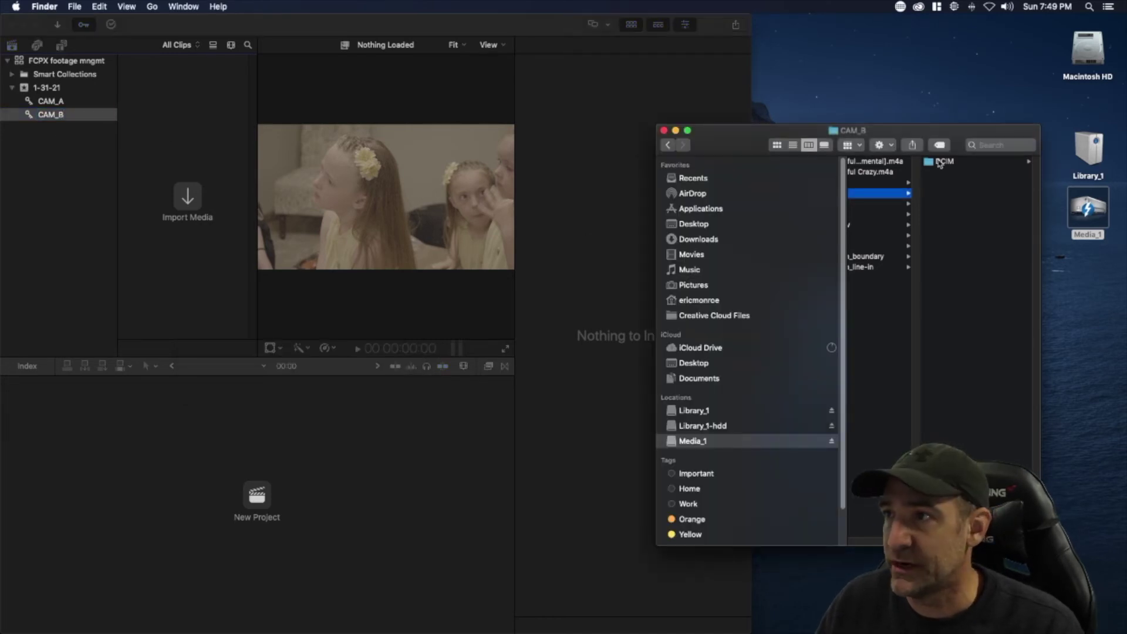
left_click(940, 164)
left_click(953, 164)
left_click(962, 165)
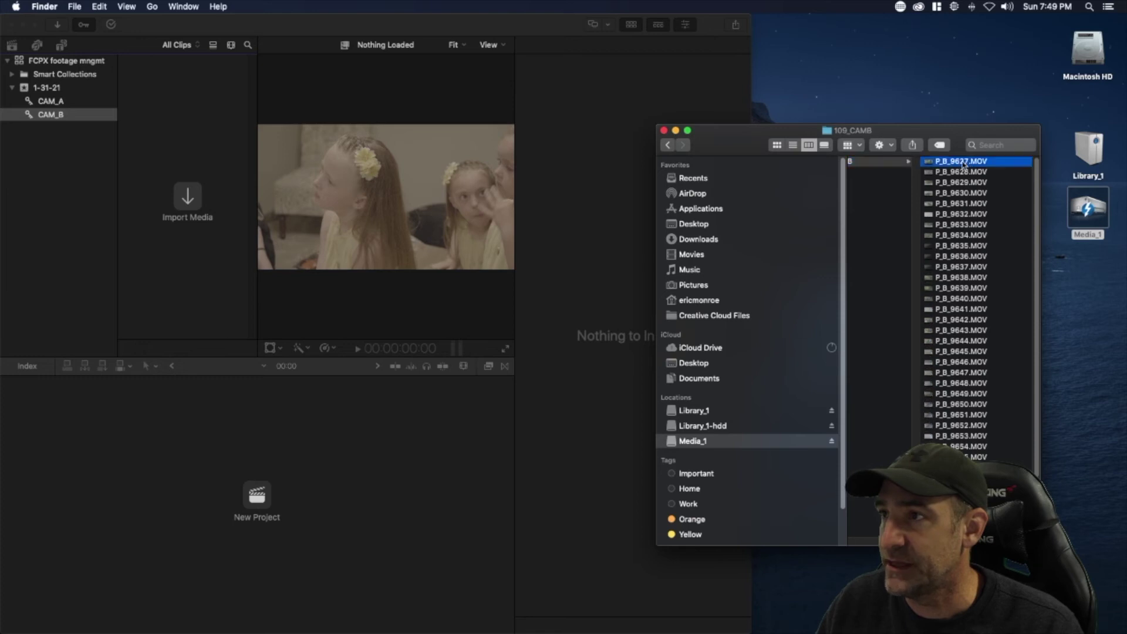
key("super+a")
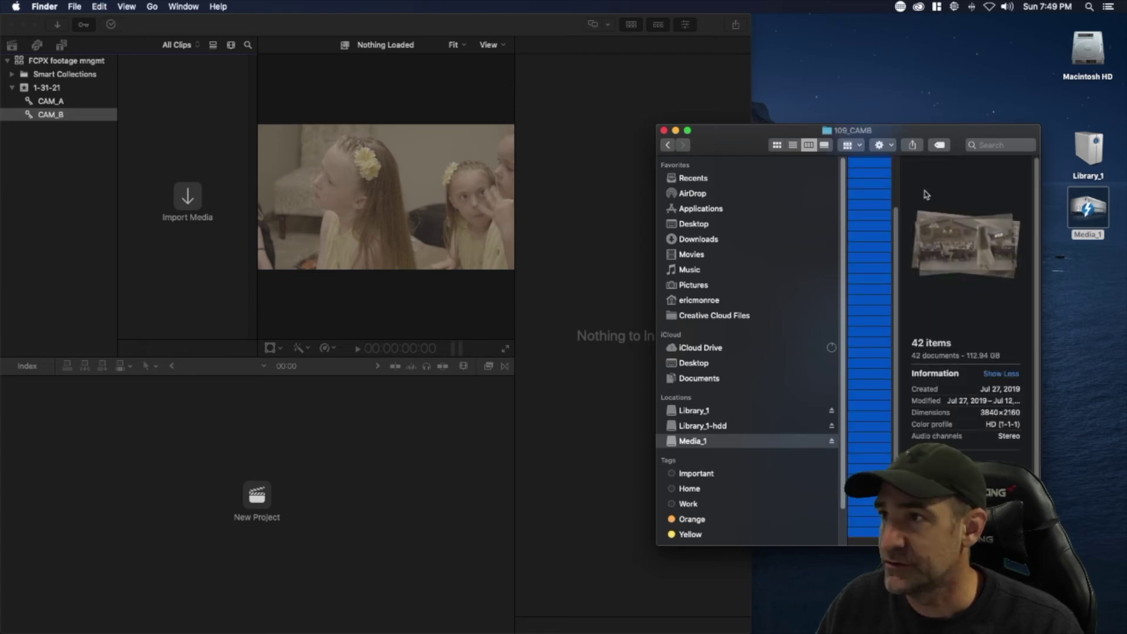
left_click_drag(879, 209, 203, 154)
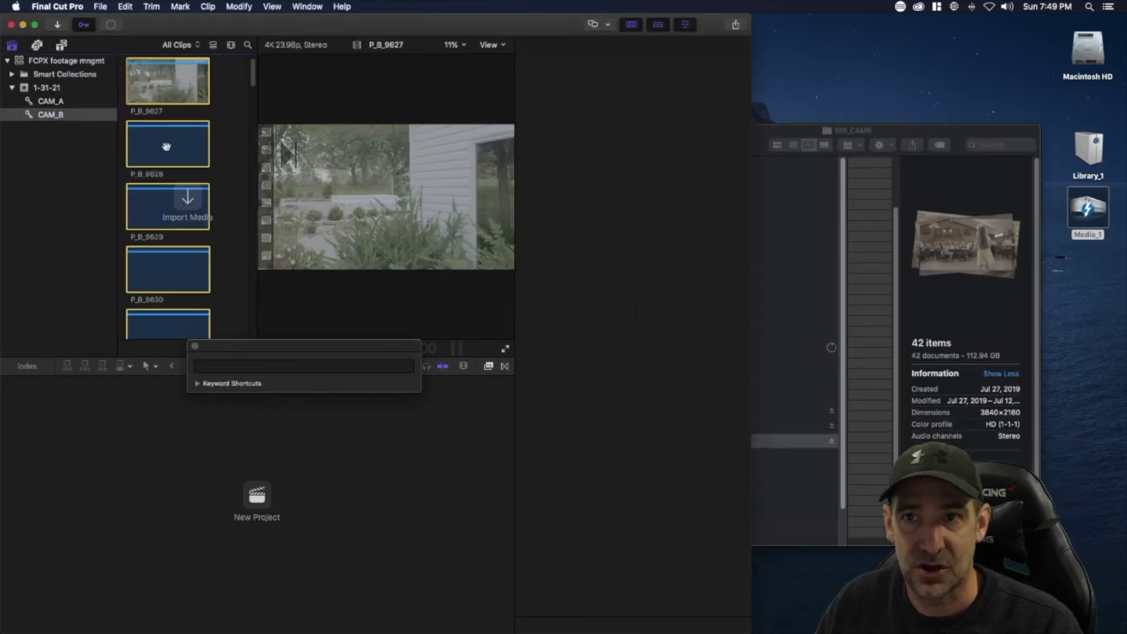
left_click(54, 101)
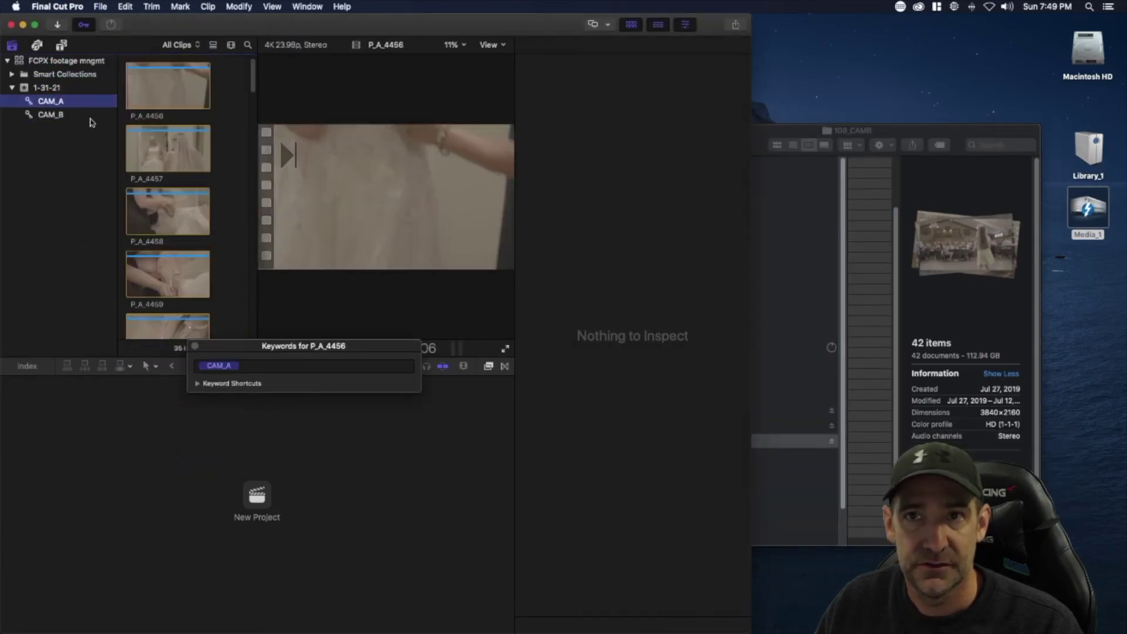
left_click(59, 115)
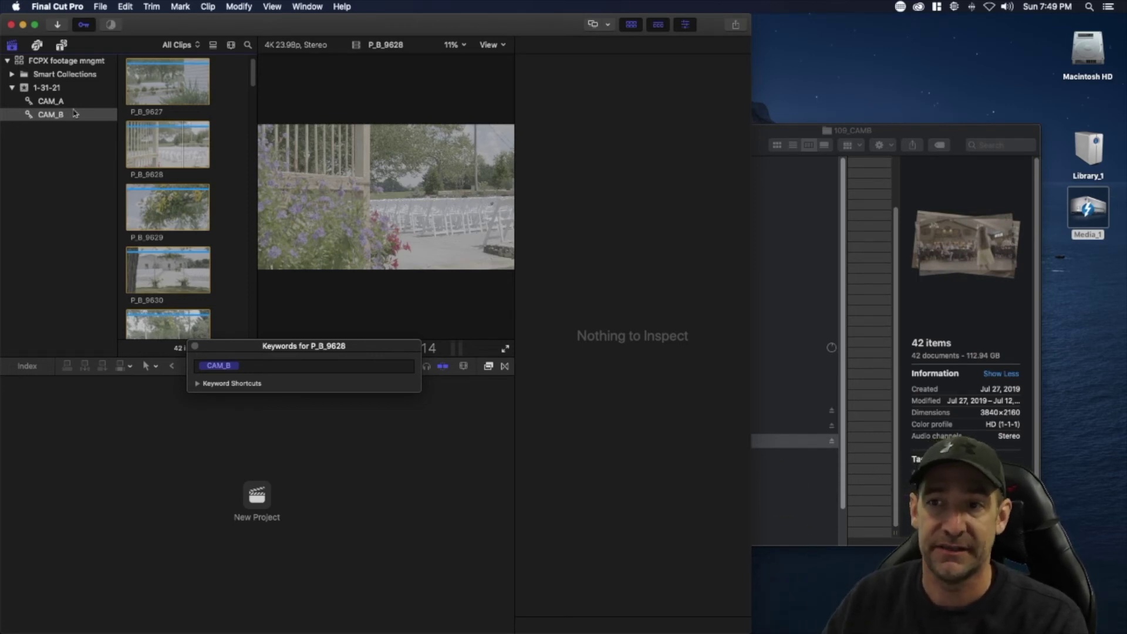
Step: Close the keyword editor and Finder window, expand Final Cut Pro to fill the screen, and make the browser and viewer area taller
left_click(195, 347)
left_click(929, 132)
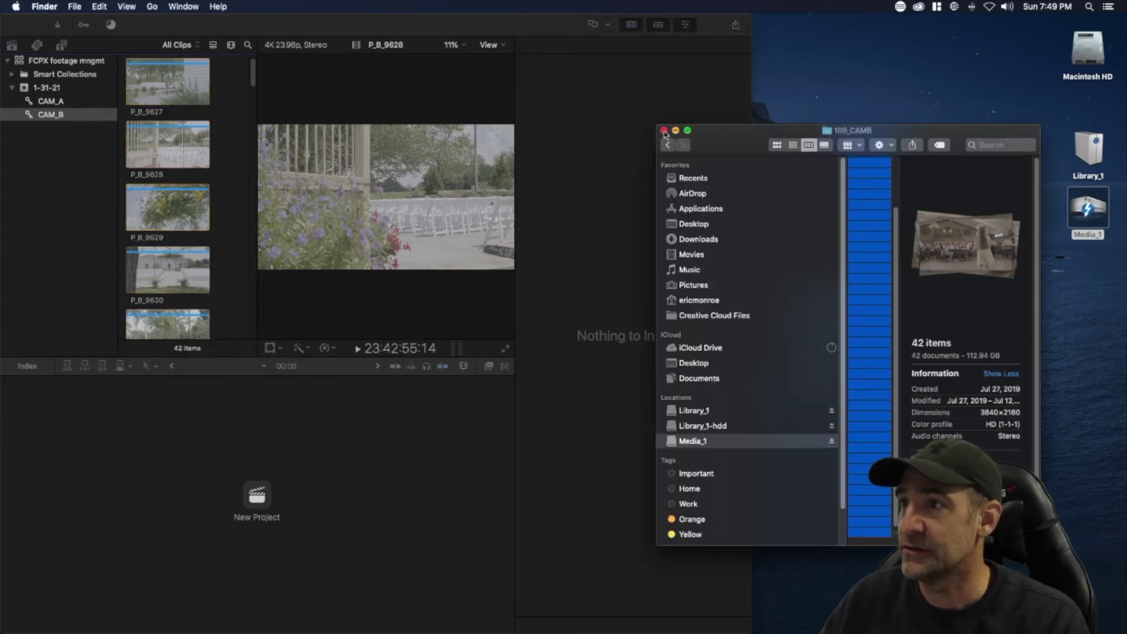
left_click(667, 130)
left_click(494, 19)
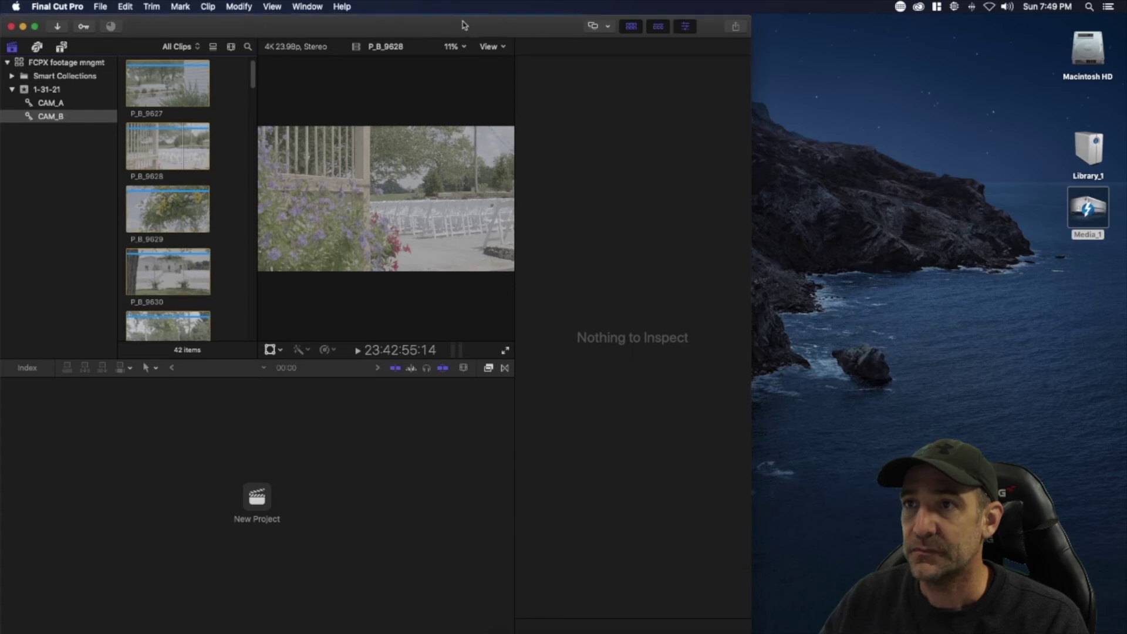
double_click(466, 24)
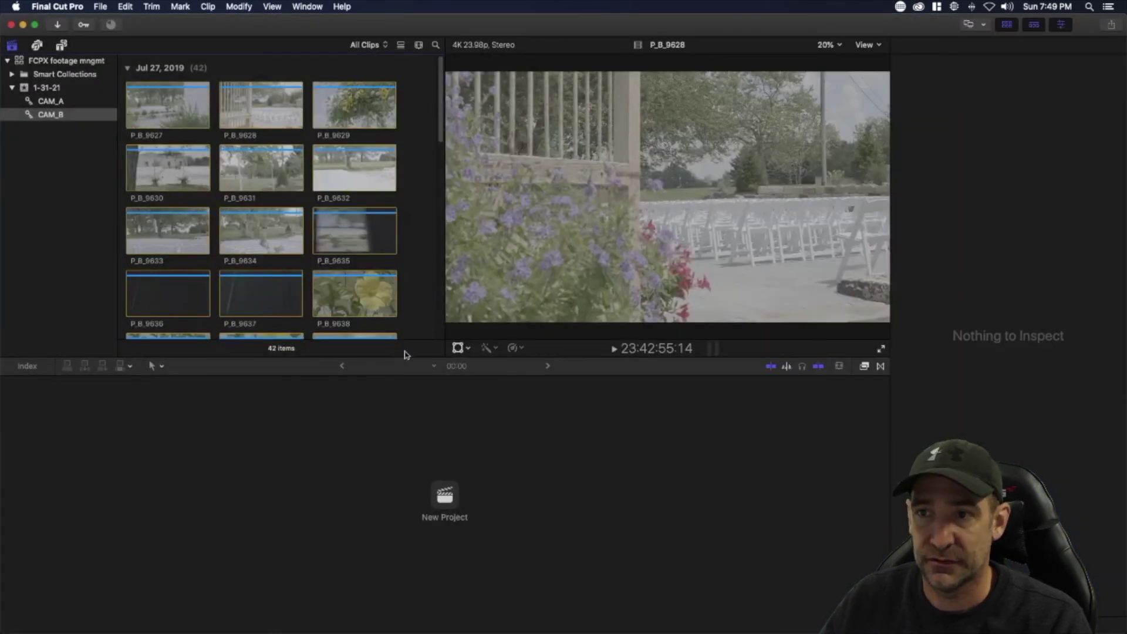
left_click_drag(407, 357, 411, 428)
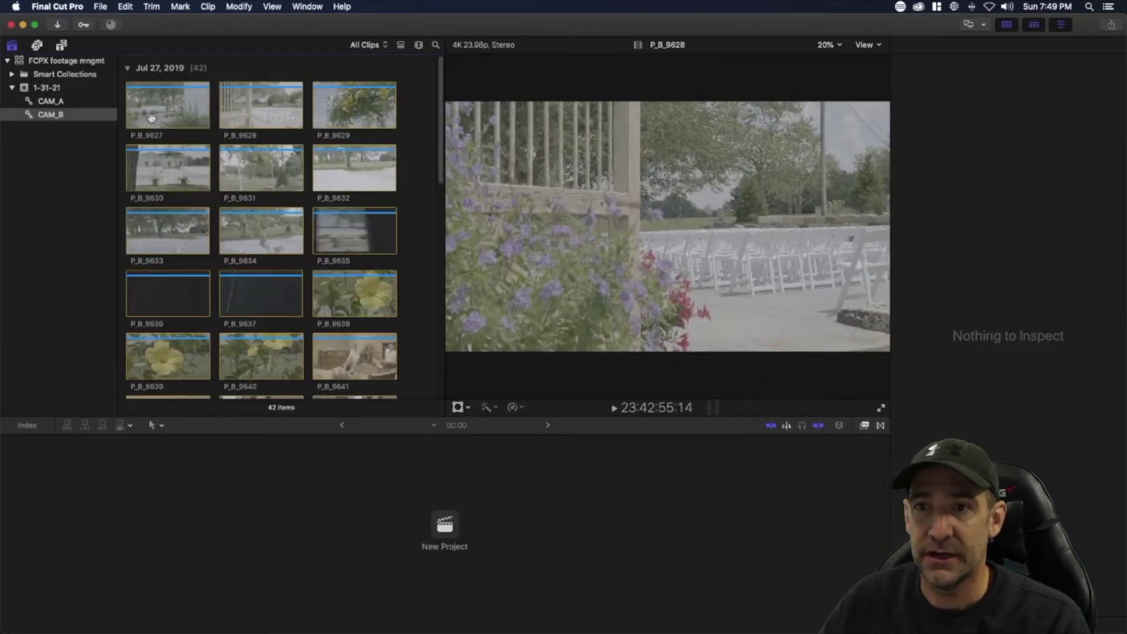
Step: View the FCPX footage mngmt library's properties, then minimize Final Cut Pro and point out the Library_1 and Media_1 drives on the desktop
left_click(54, 101)
left_click(77, 61)
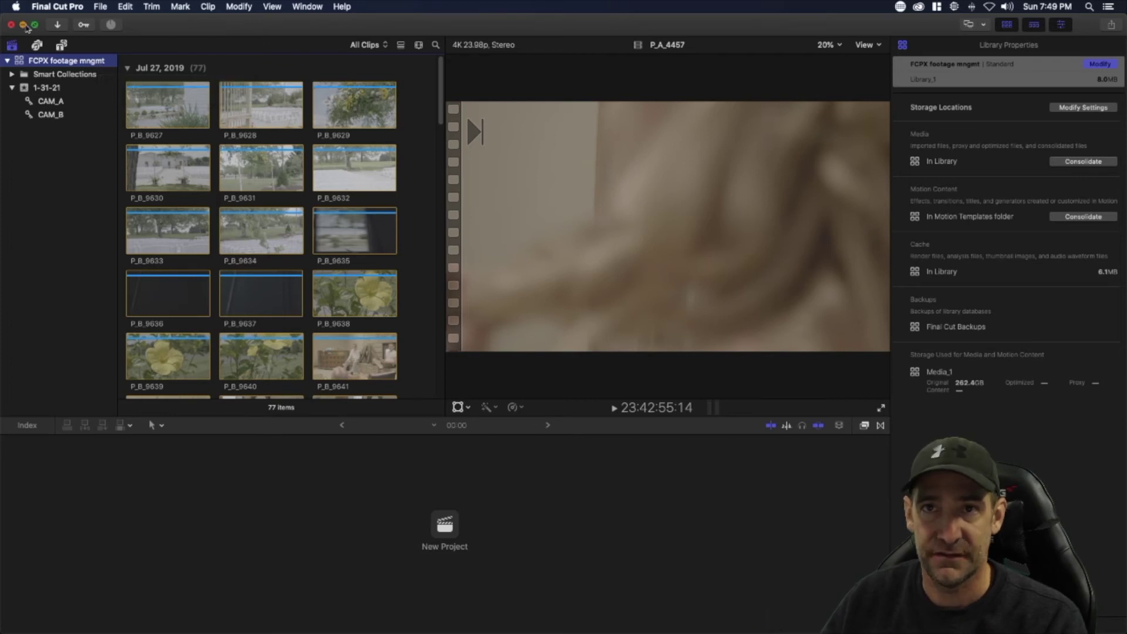
left_click(23, 25)
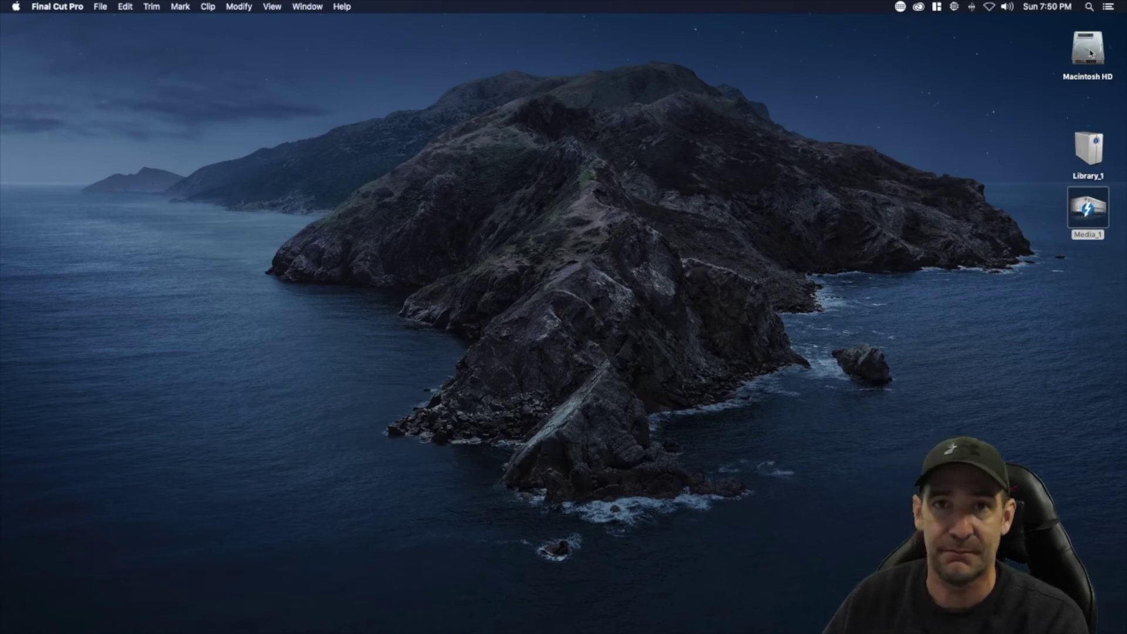
left_click(1091, 151)
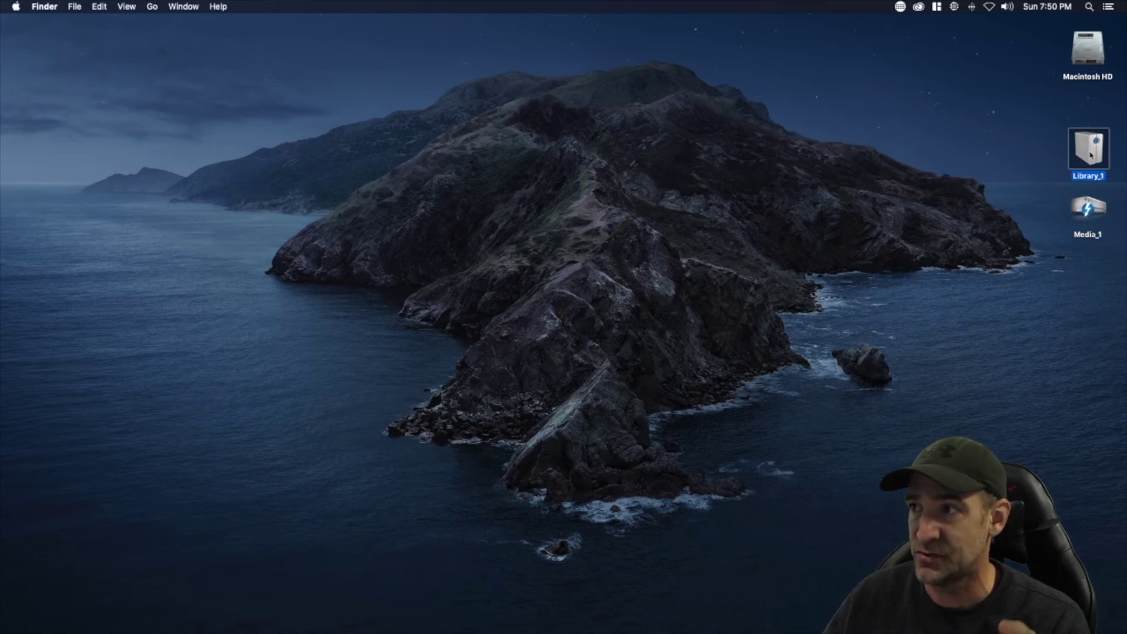
left_click(1092, 209)
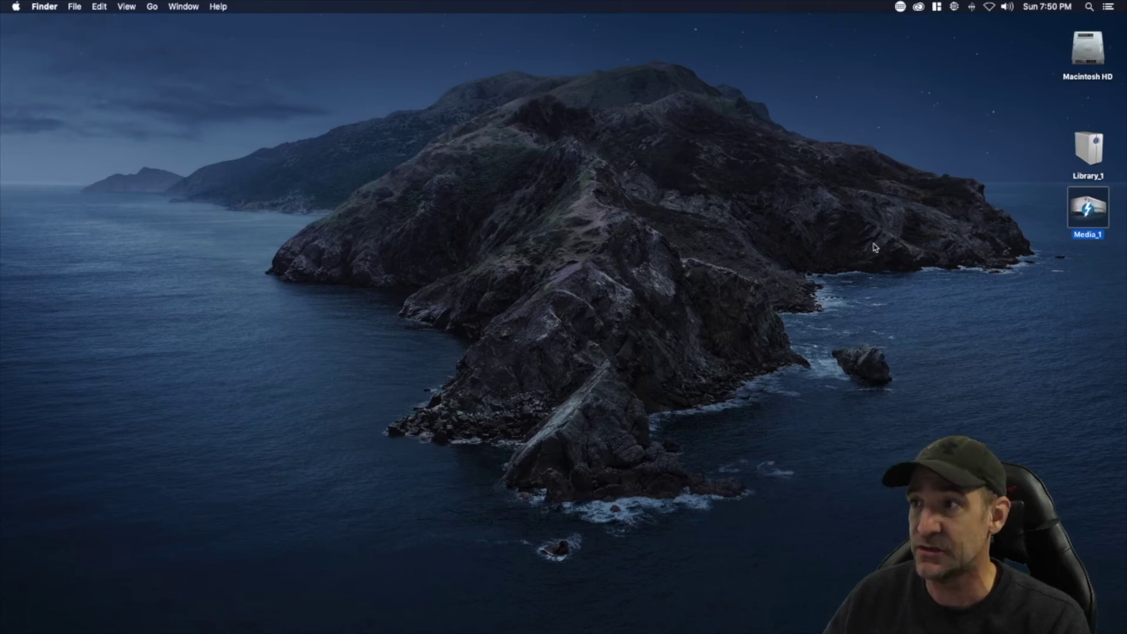
Step: Examine the Final Cut Backups folder inside Movies in a new Finder window, and close the window
mouse_move(132, 613)
left_click(59, 612)
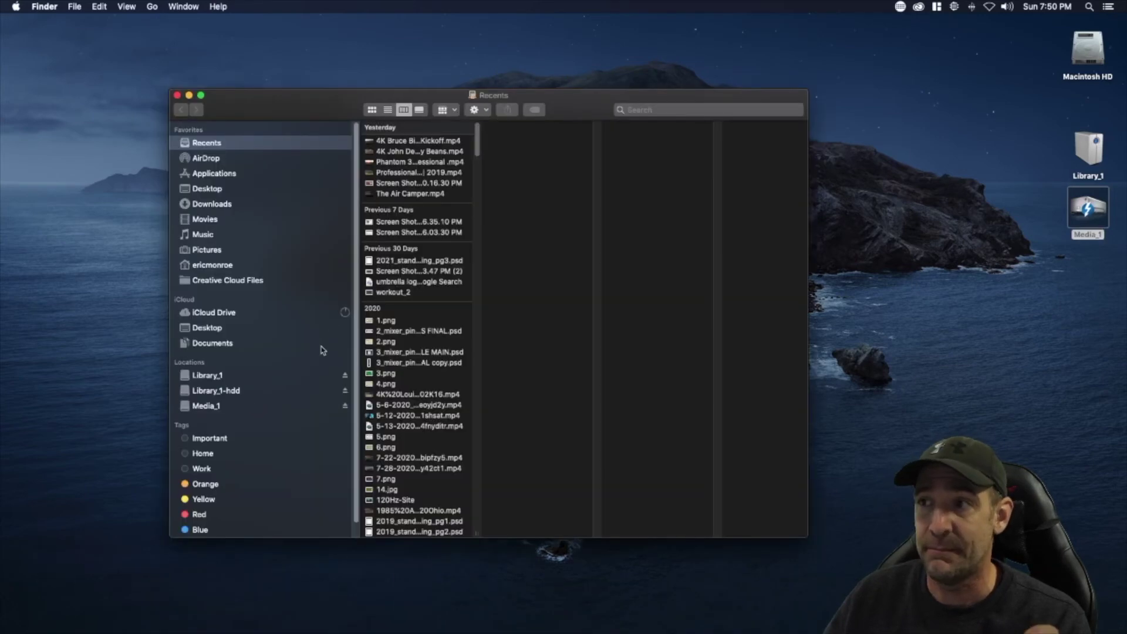
left_click(206, 223)
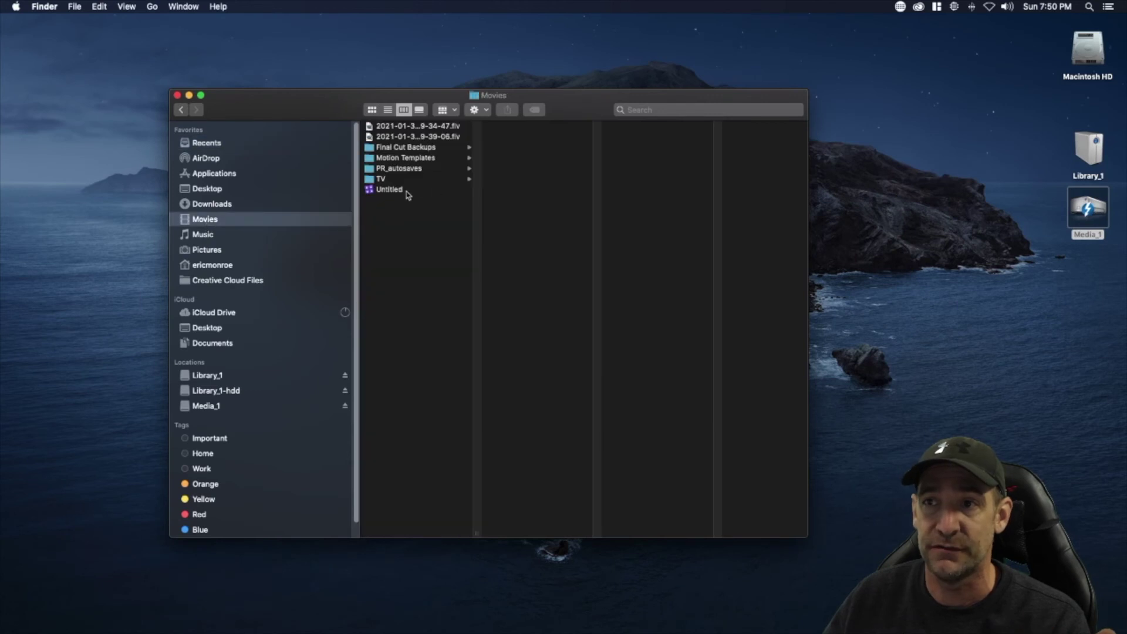
left_click(403, 148)
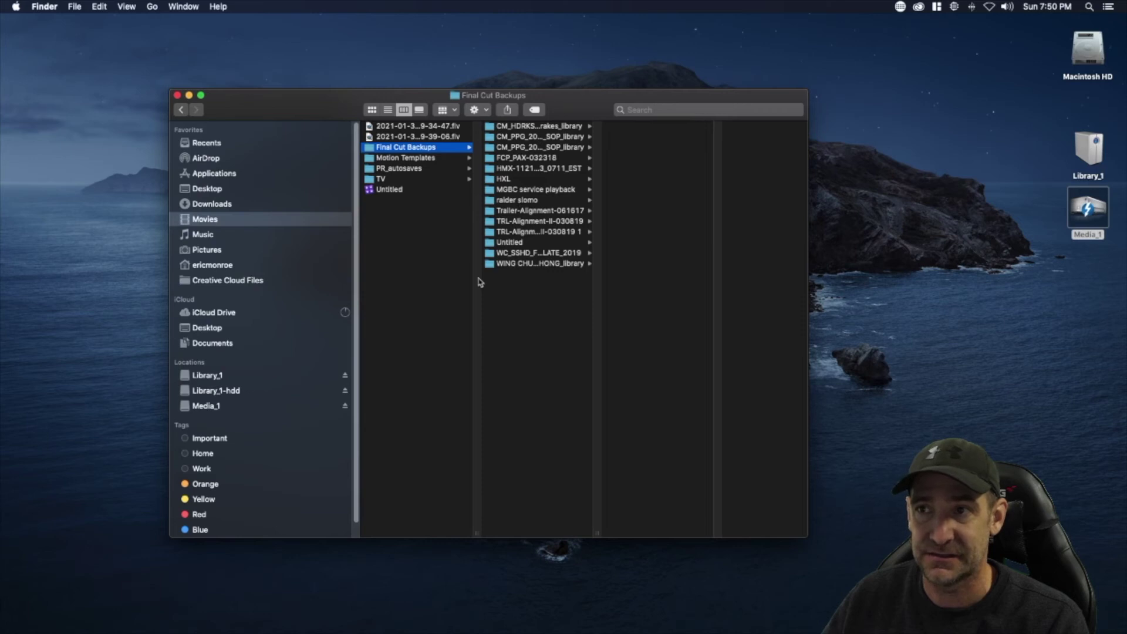
left_click(178, 95)
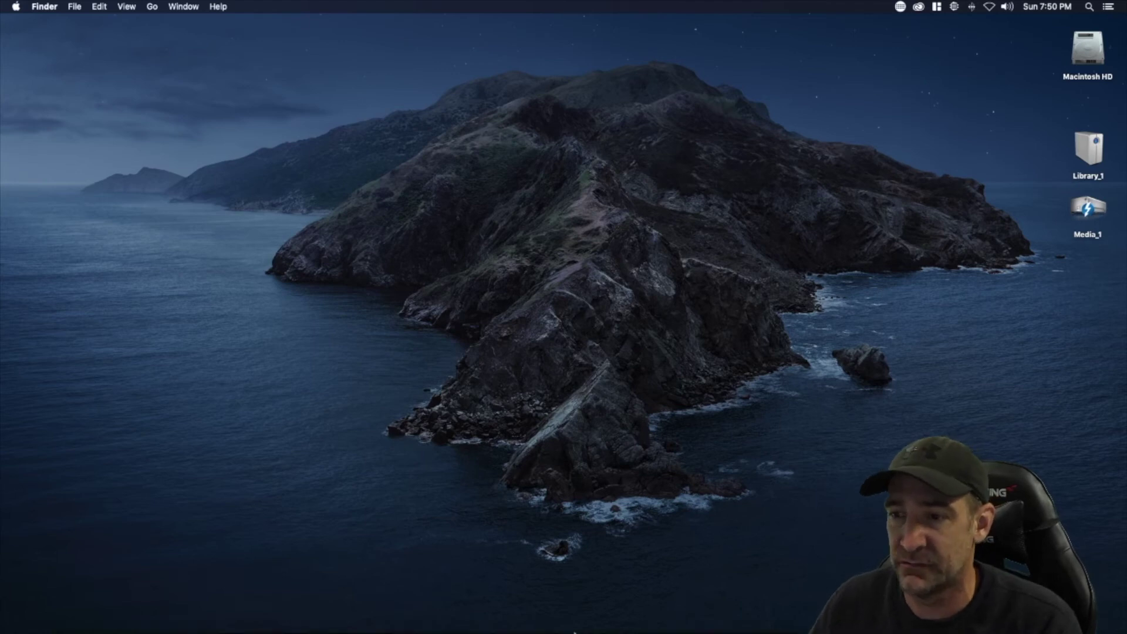
Step: Restore Final Cut Pro and review its Import and Playback preferences, including the file storage and background render options
mouse_move(815, 610)
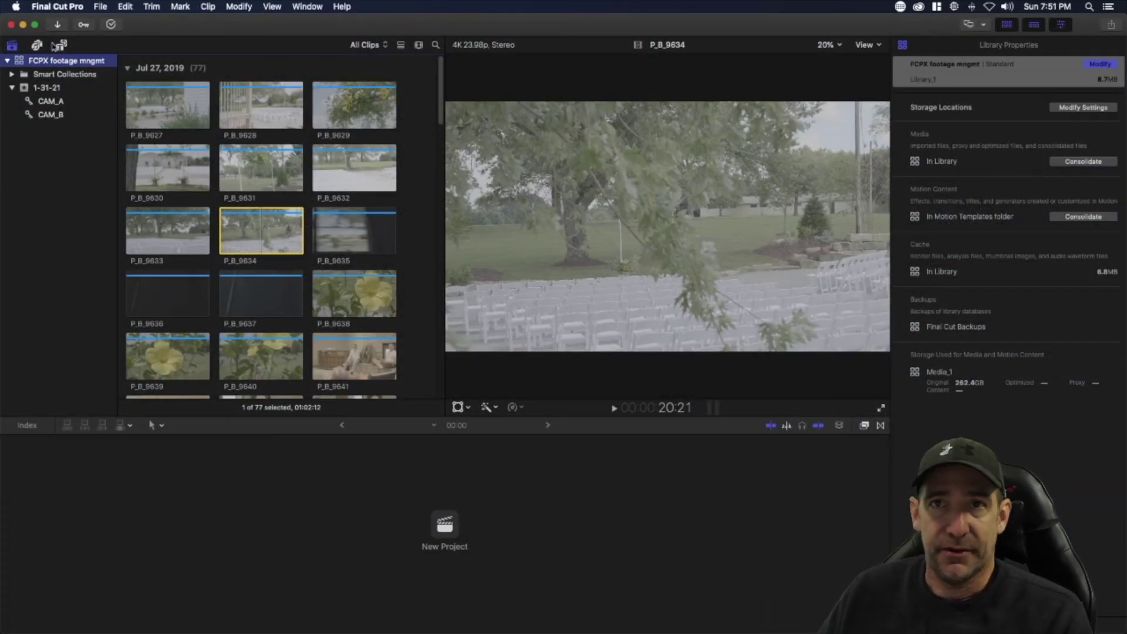
left_click(57, 8)
left_click(68, 39)
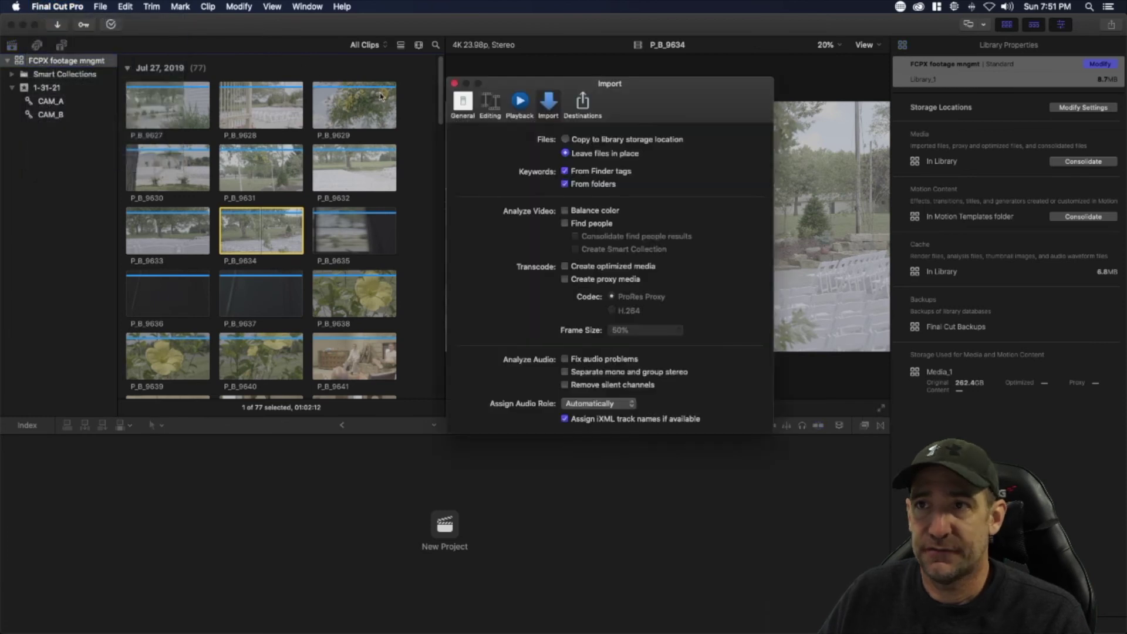
left_click(463, 108)
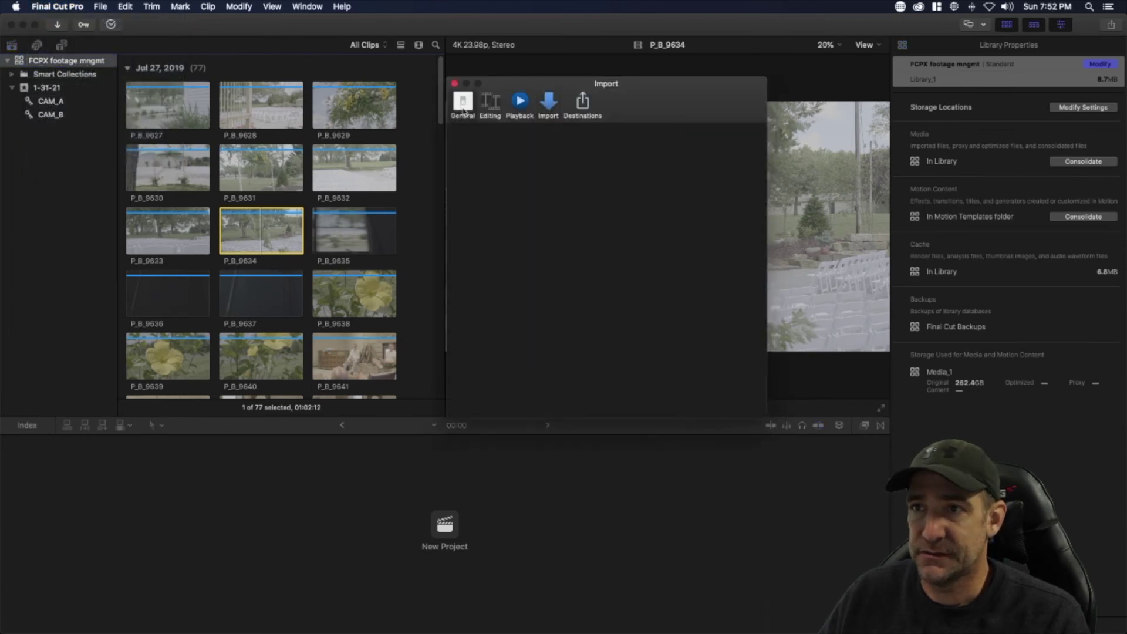
left_click(520, 104)
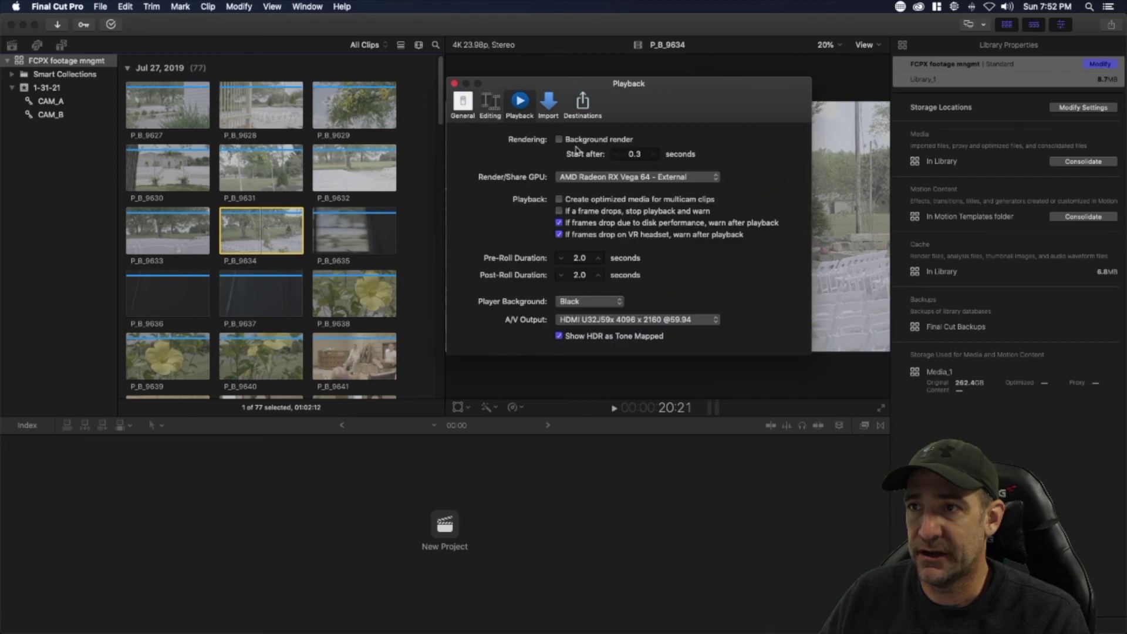
left_click(455, 84)
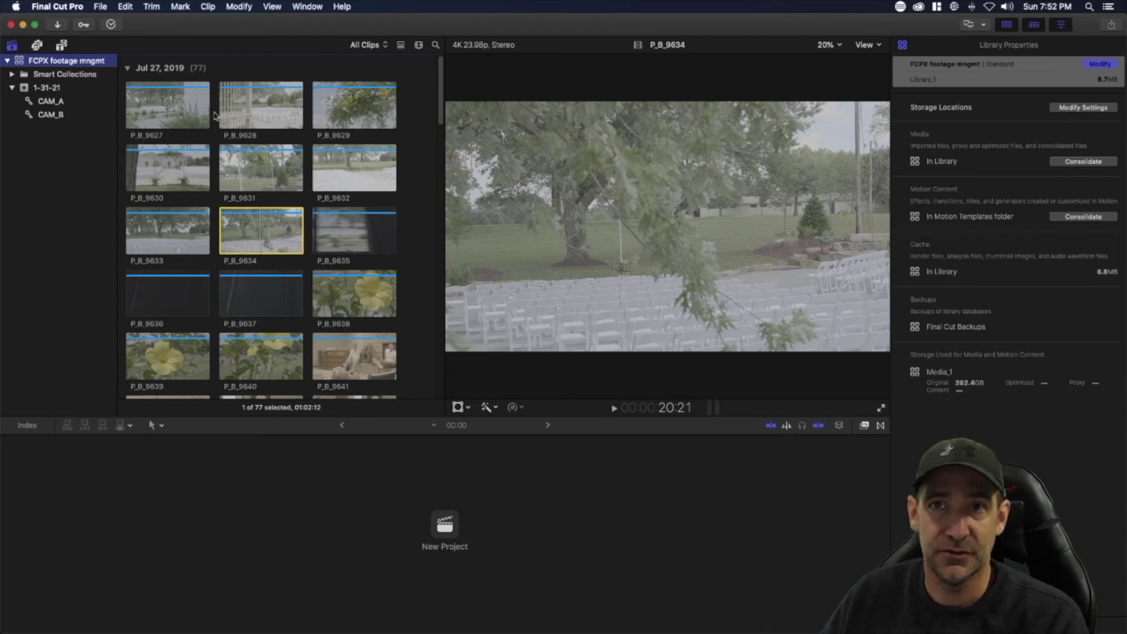
Step: Select clip P_B_9627 in the 1-31-21 event and switch its metadata view to Extended
left_click(41, 89)
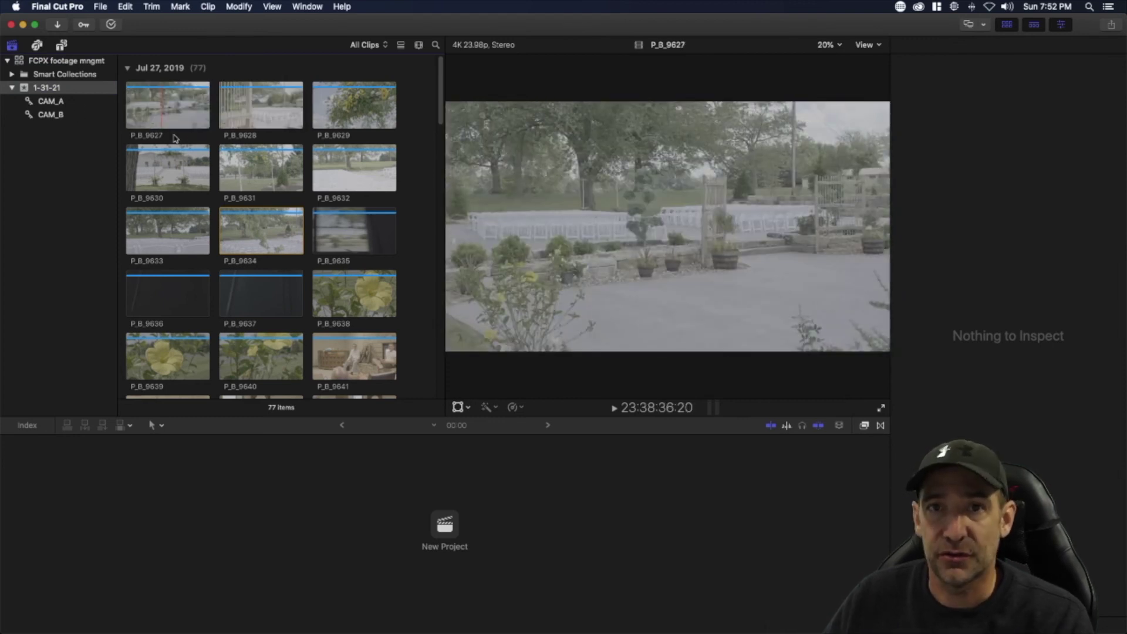
left_click(156, 120)
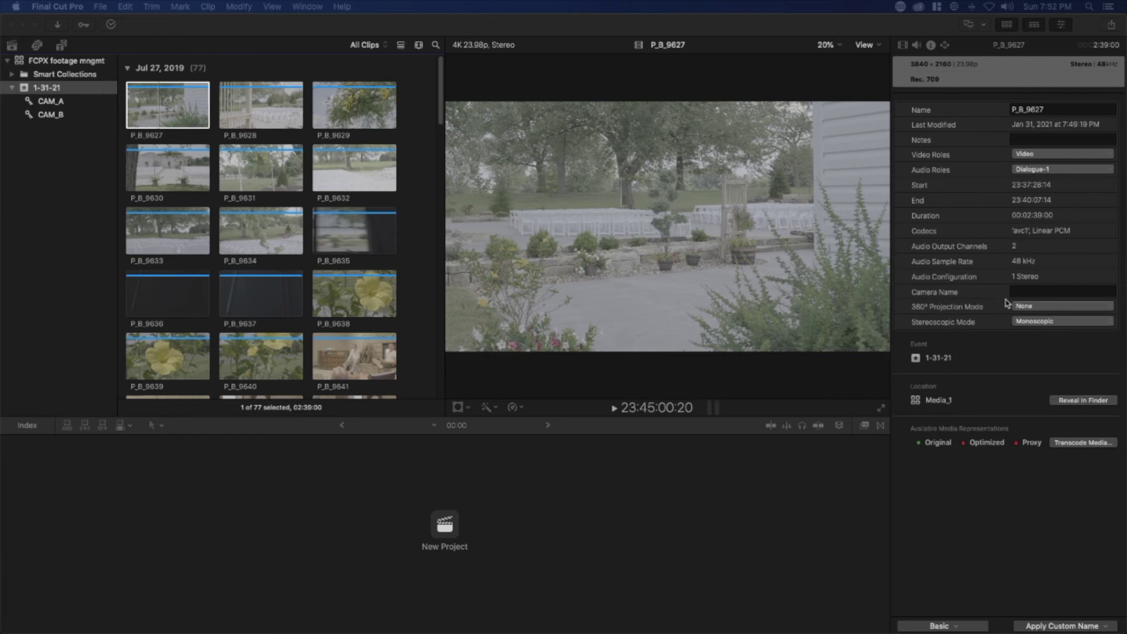
left_click(942, 626)
left_click(950, 498)
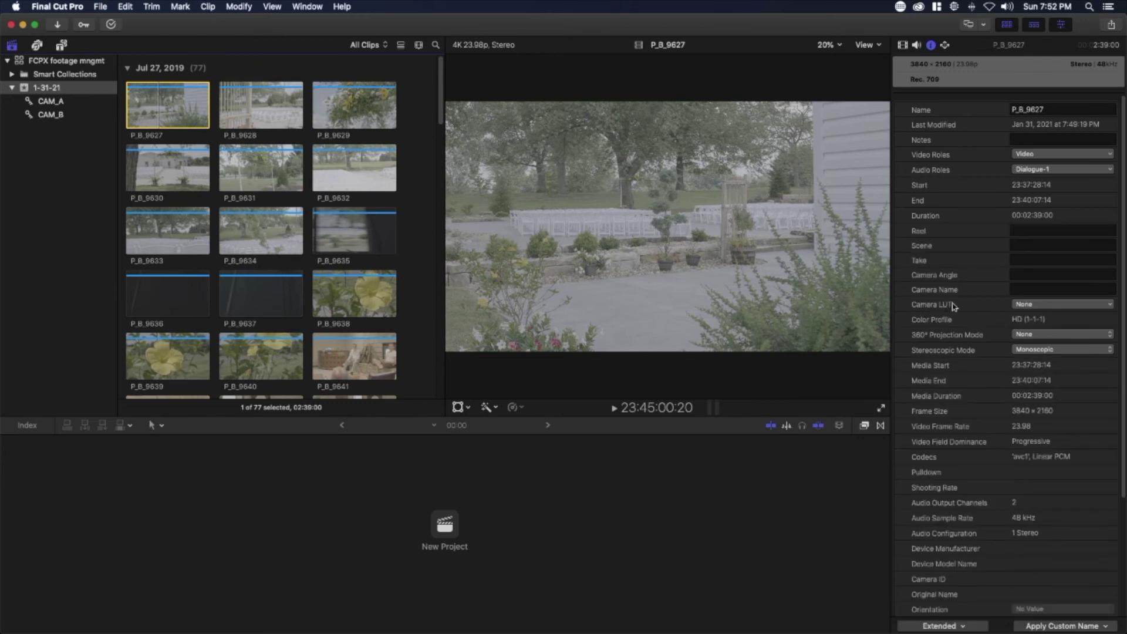
Step: Apply the Panasonic V-Log camera LUT to clips P_B_9627 through P_B_9632, and view P_B_9627
left_click(354, 167, "shift")
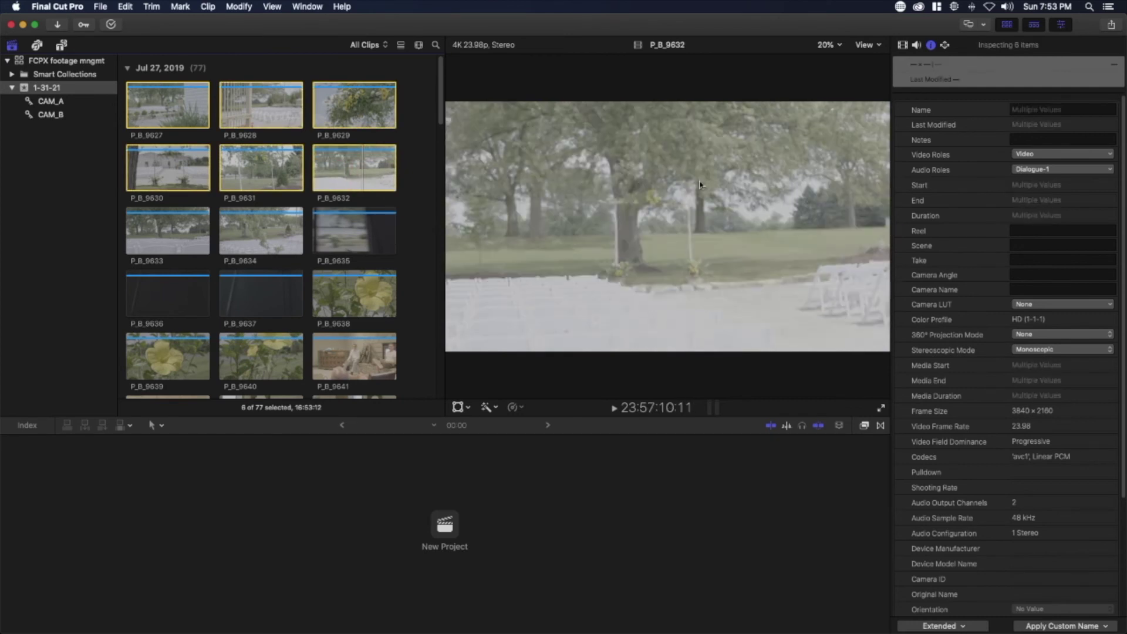
left_click(1029, 304)
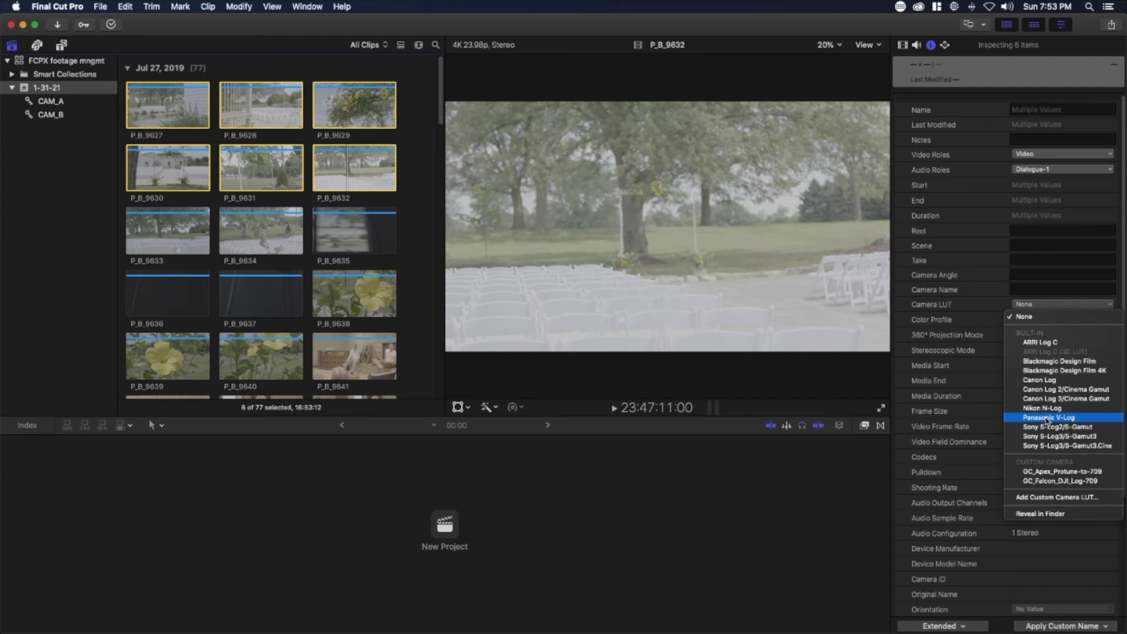
left_click(1047, 418)
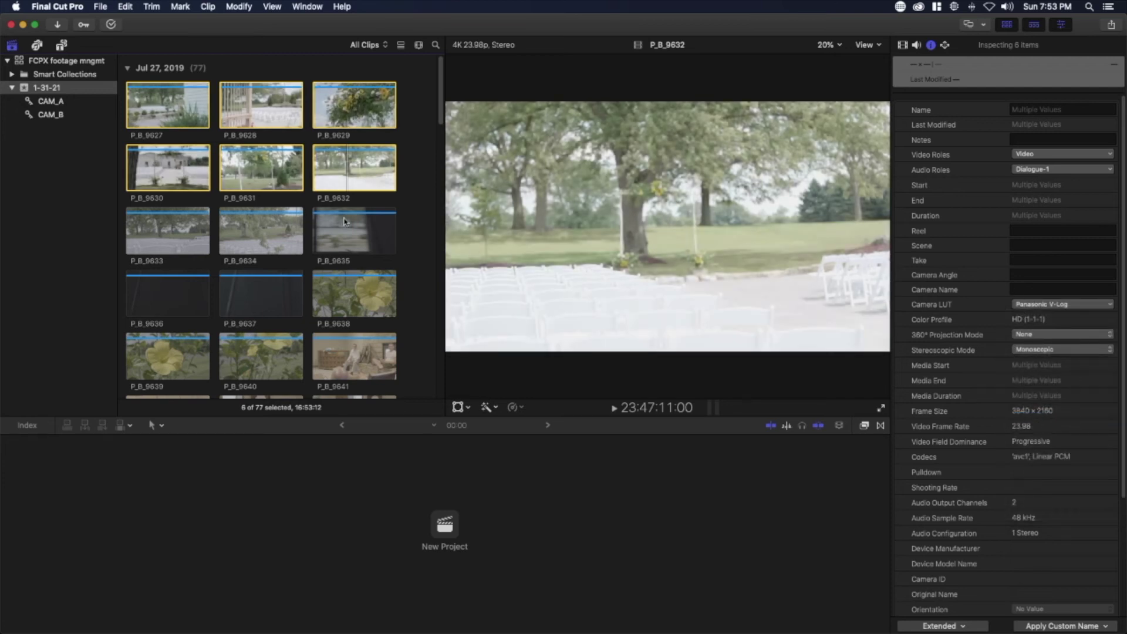
left_click(159, 107)
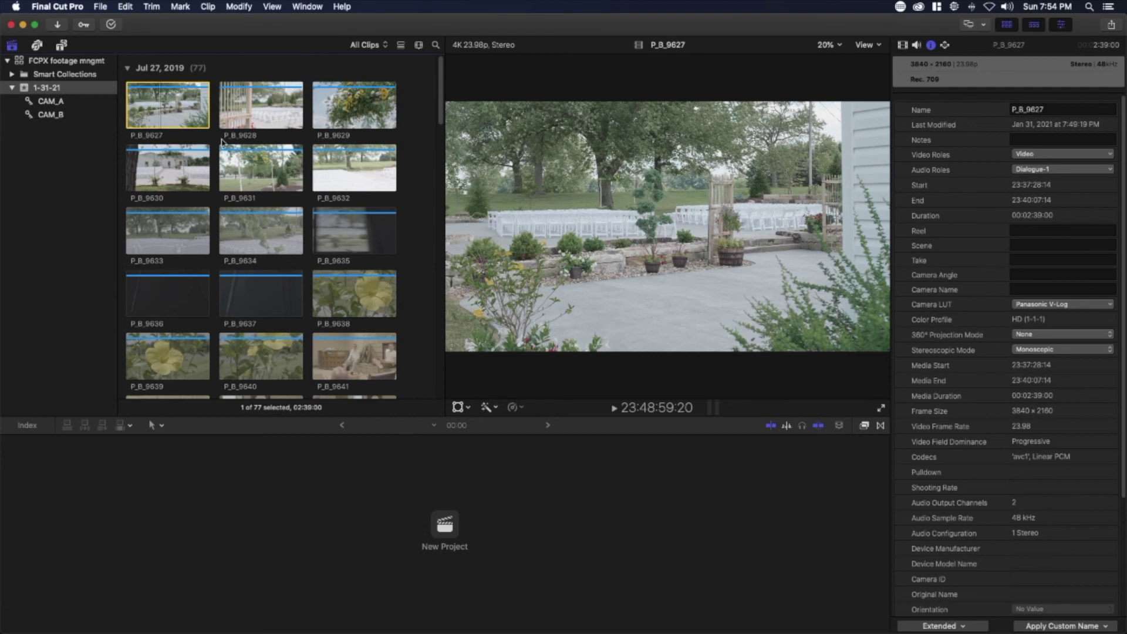
Step: Set the Camera Name of all clips in the CAM_A keyword collection to CAM_A
left_click(65, 103)
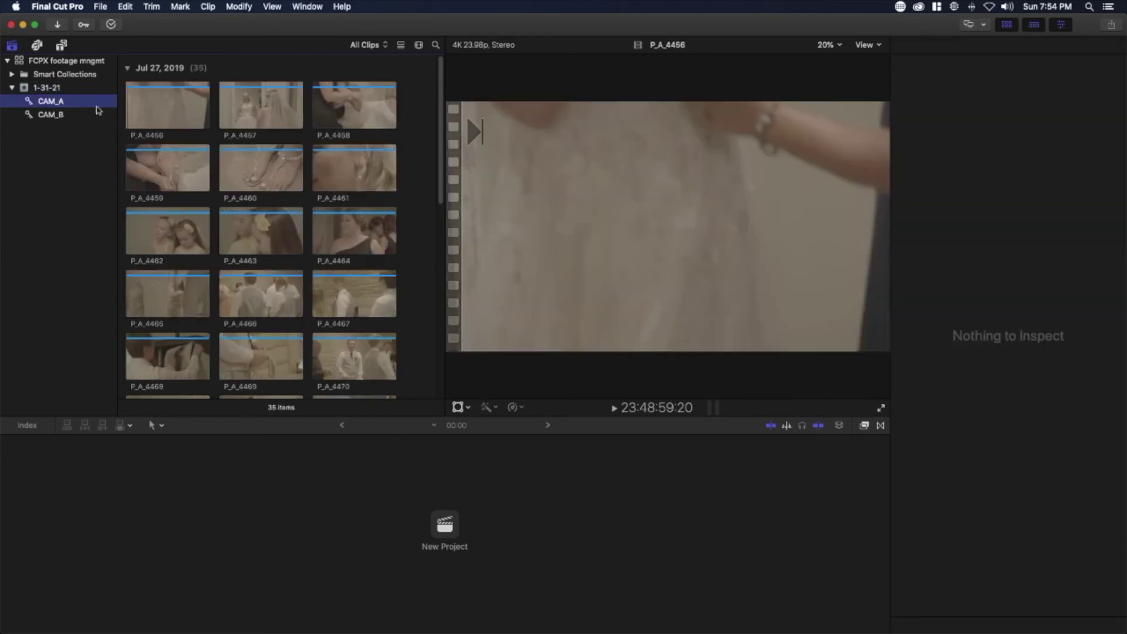
left_click(165, 106)
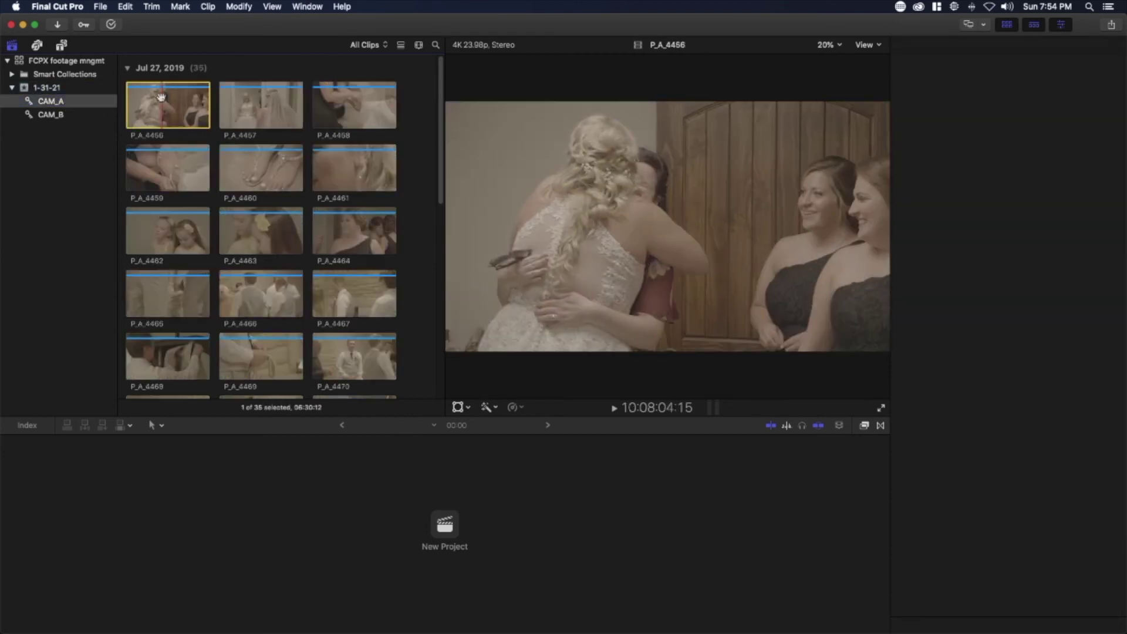
key("super+a")
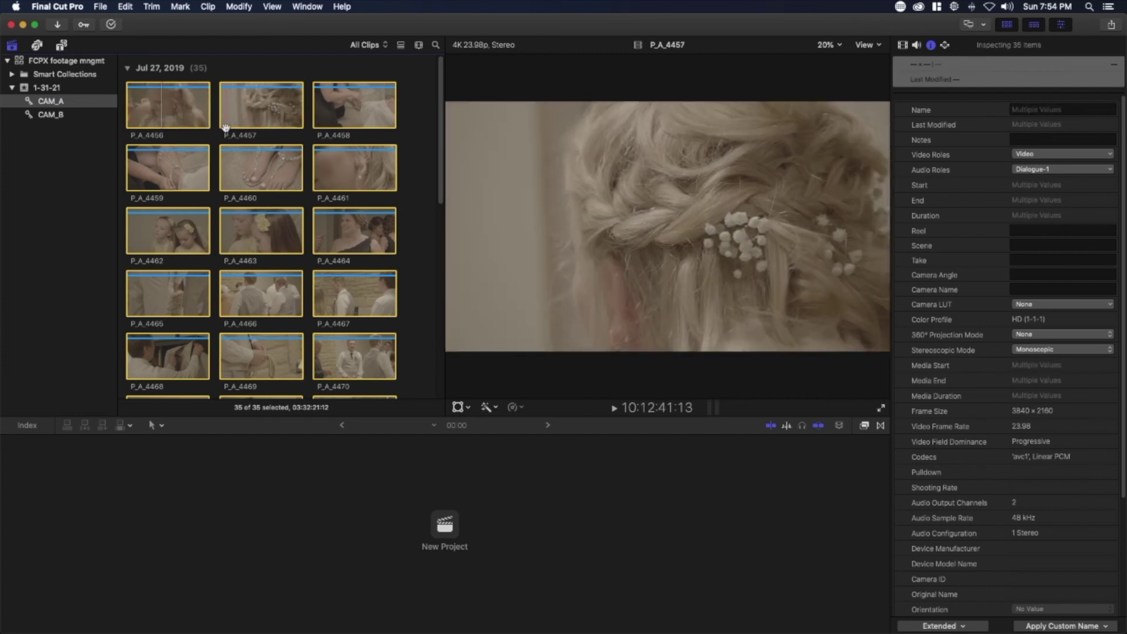
right_click(183, 126)
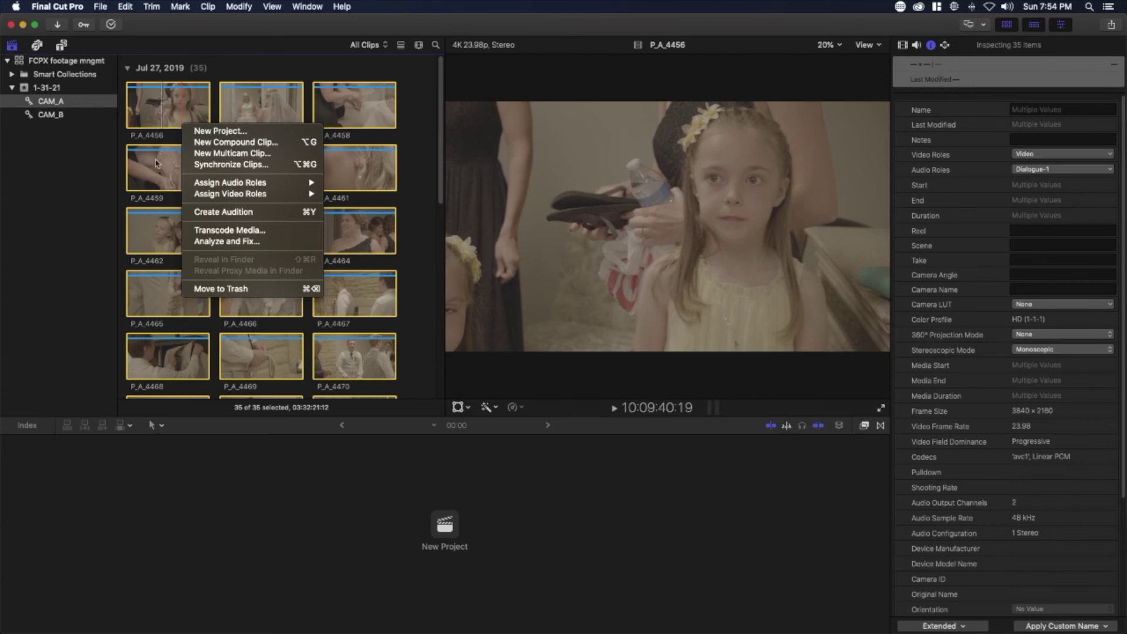
left_click(235, 64)
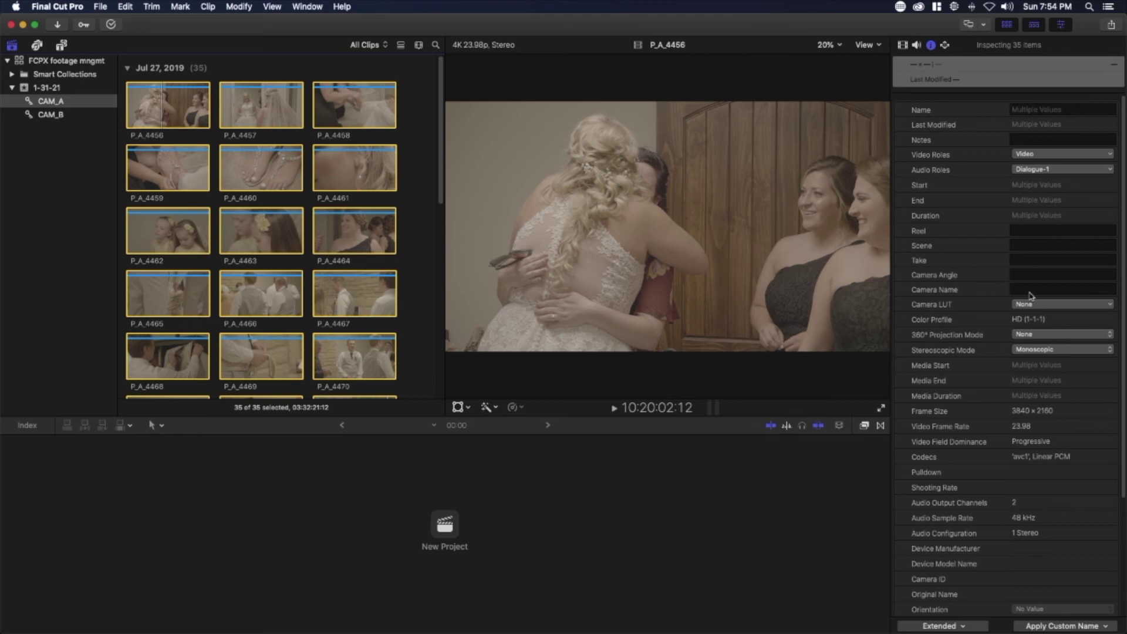
left_click(1030, 290)
type("CAM_A")
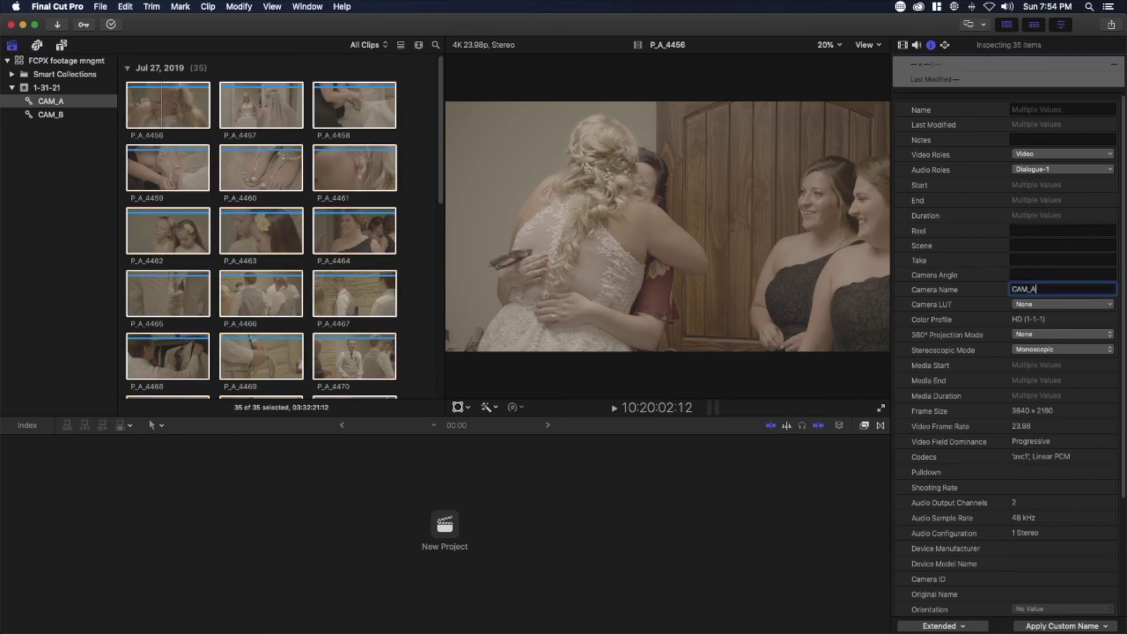
key("Return")
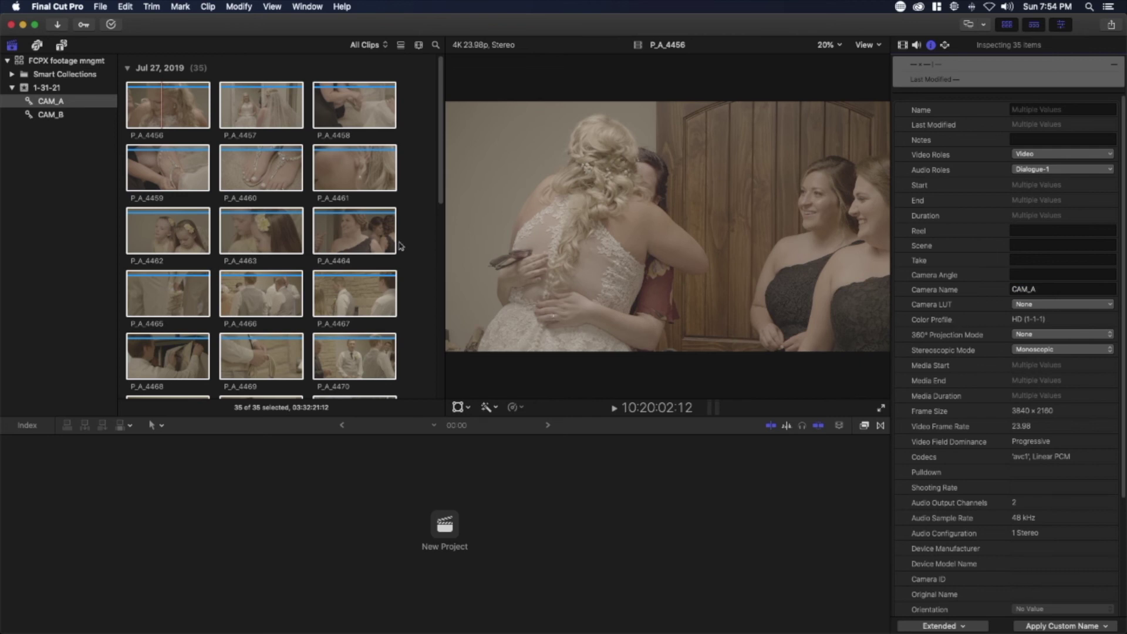
Step: Compare the Camera Name metadata of CAM_B clip P_B_9631 with CAM_A clips P_A_4457 and P_A_4467
left_click(86, 120)
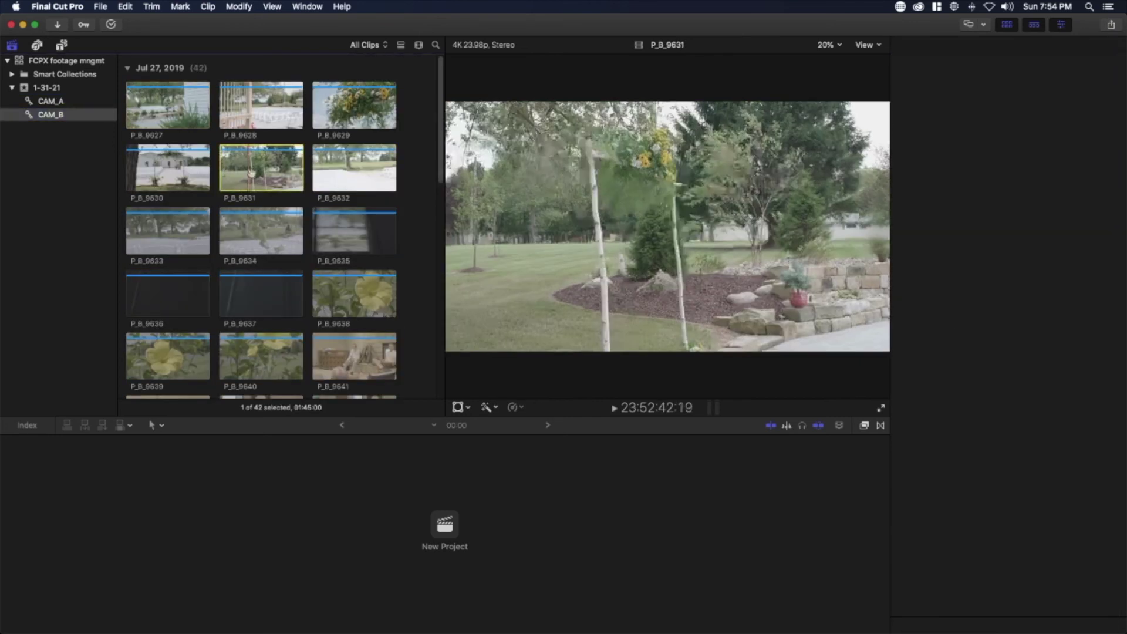
left_click(247, 183)
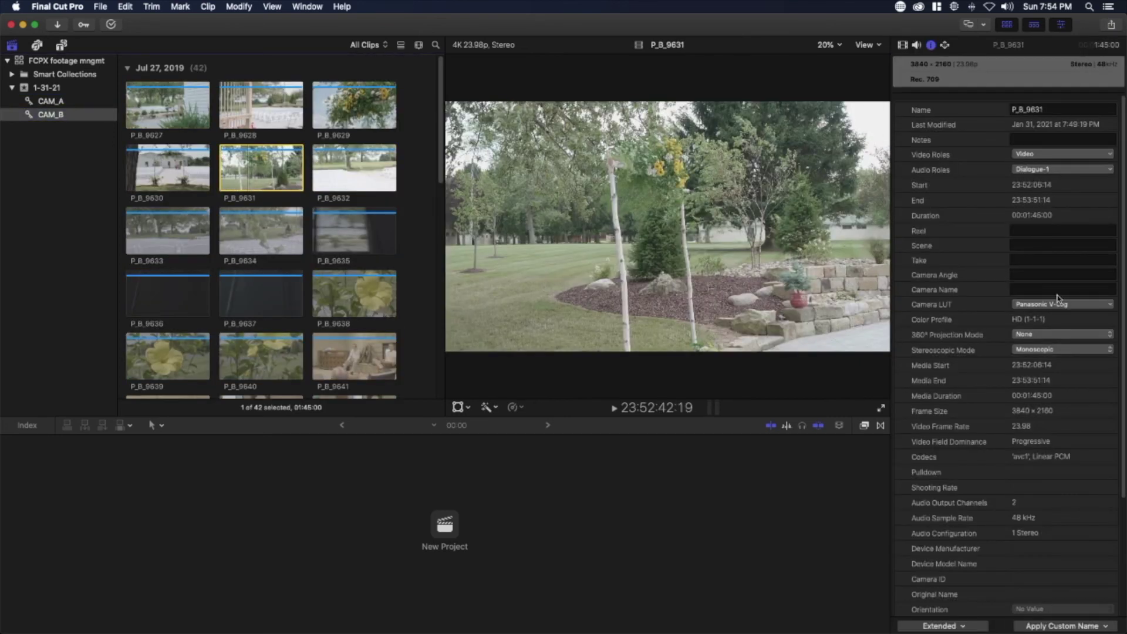
left_click(51, 101)
left_click(250, 112)
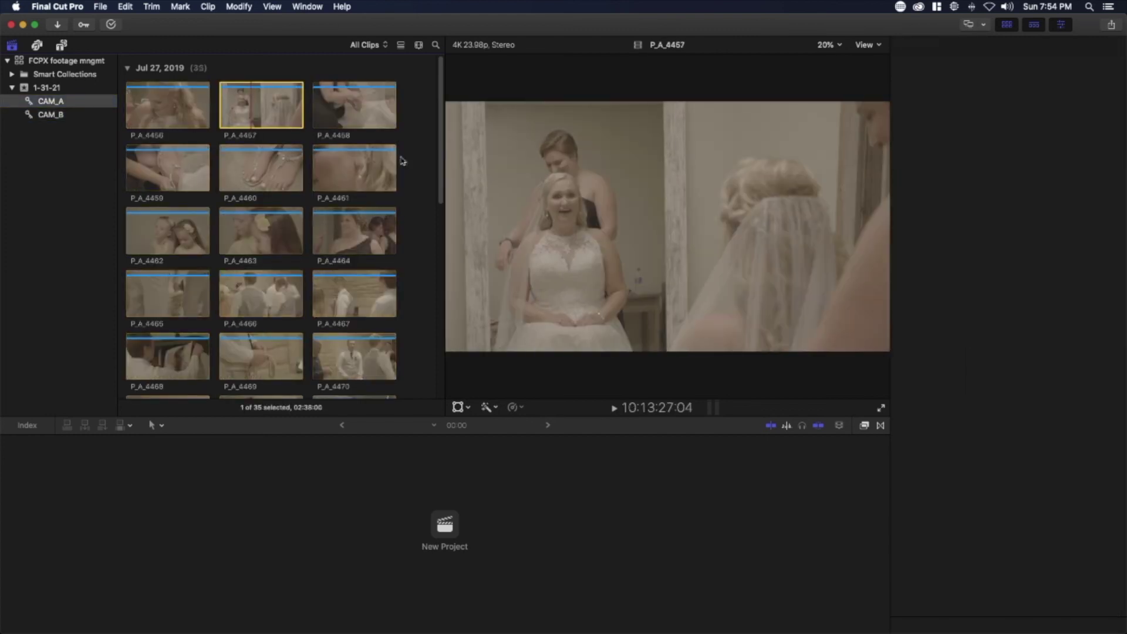
left_click(368, 295)
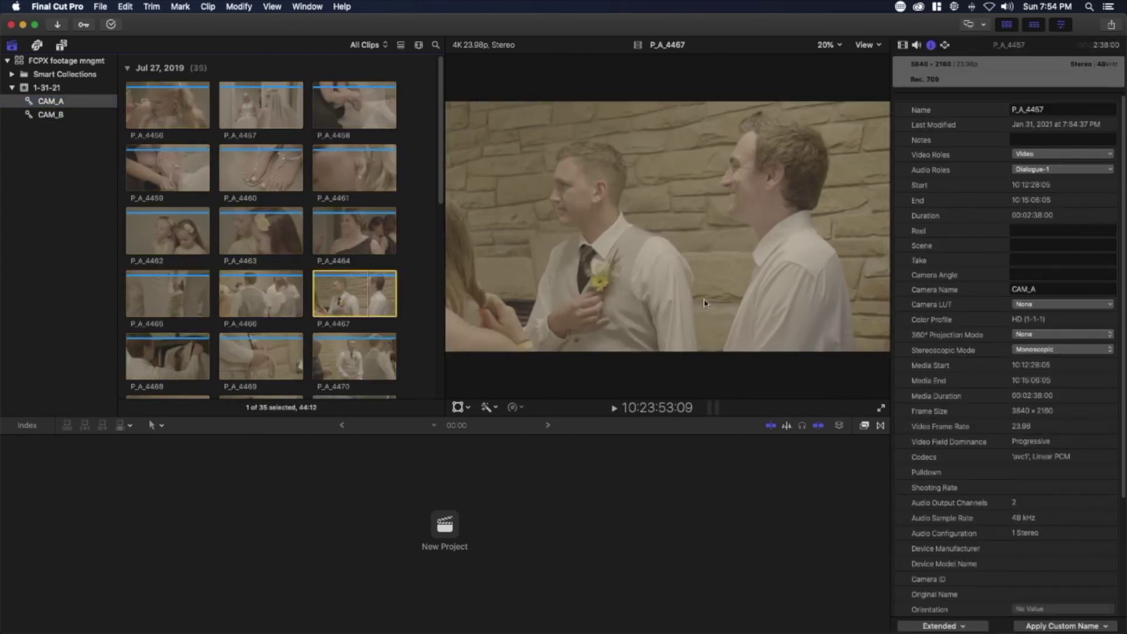
Step: Set the Camera Name of all clips in the CAM_B keyword collection to CAM_B
left_click(82, 115)
left_click(200, 116)
key("super+a")
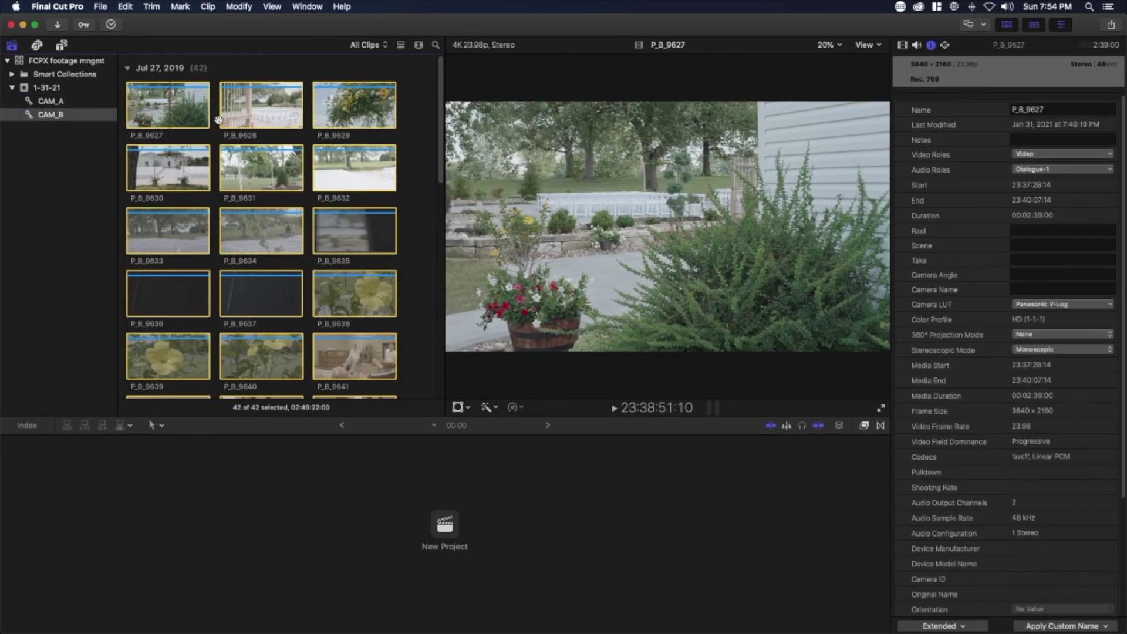
left_click(1022, 290)
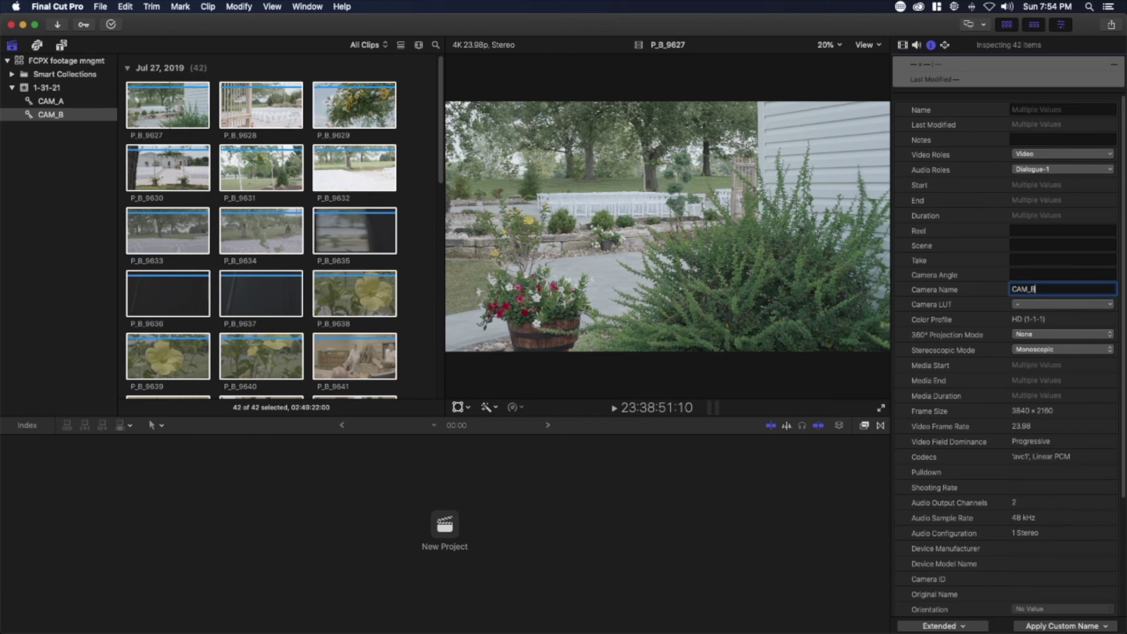
key("Return")
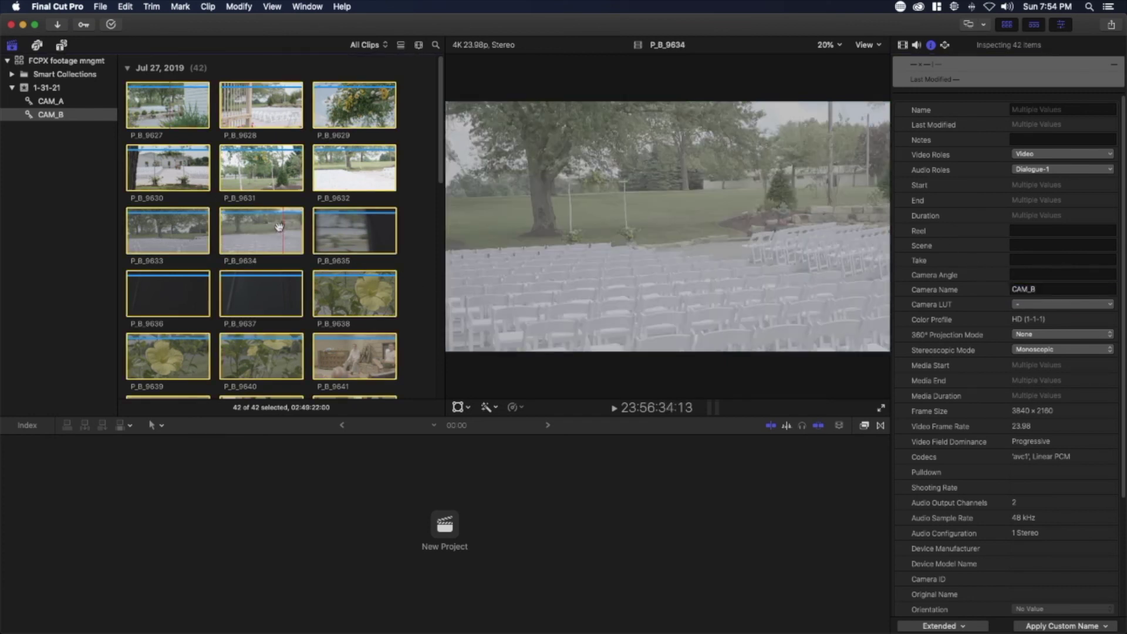
Step: Start a new multicam clip from all clips in the FCPX footage mngmt library and name it sync
left_click(61, 101)
left_click(77, 61)
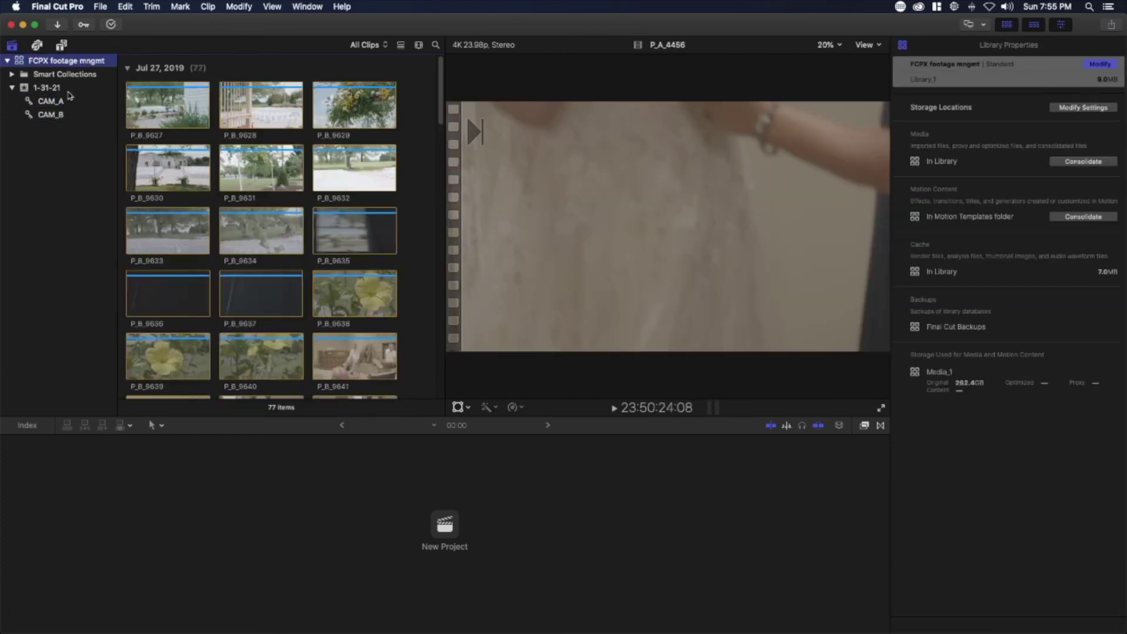
left_click(182, 105)
key("super+a")
right_click(183, 112)
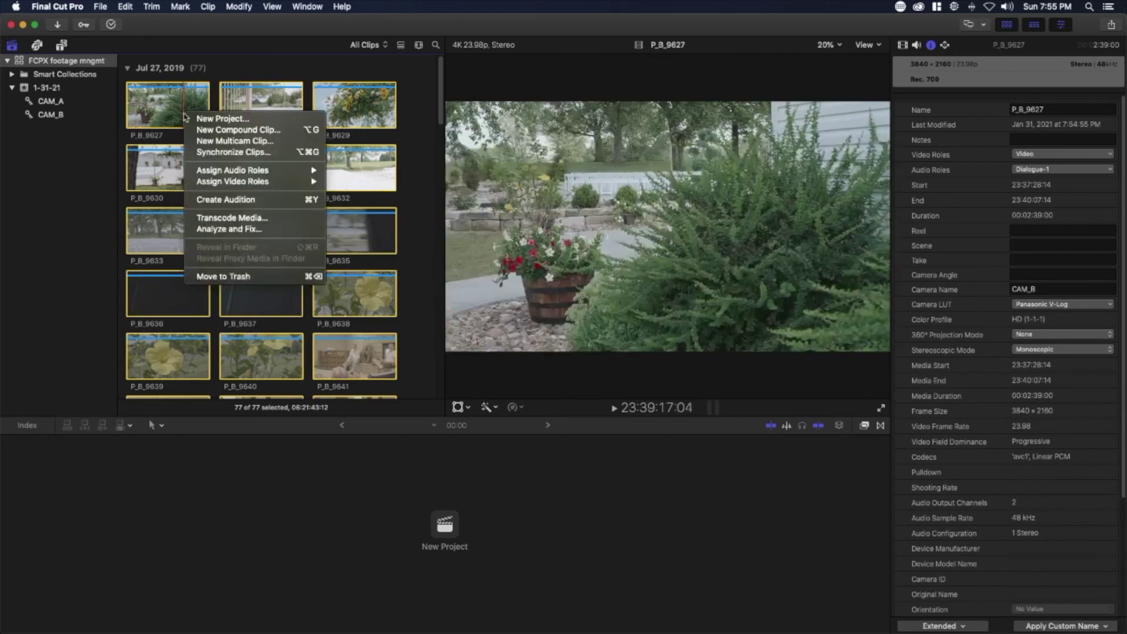
left_click(235, 141)
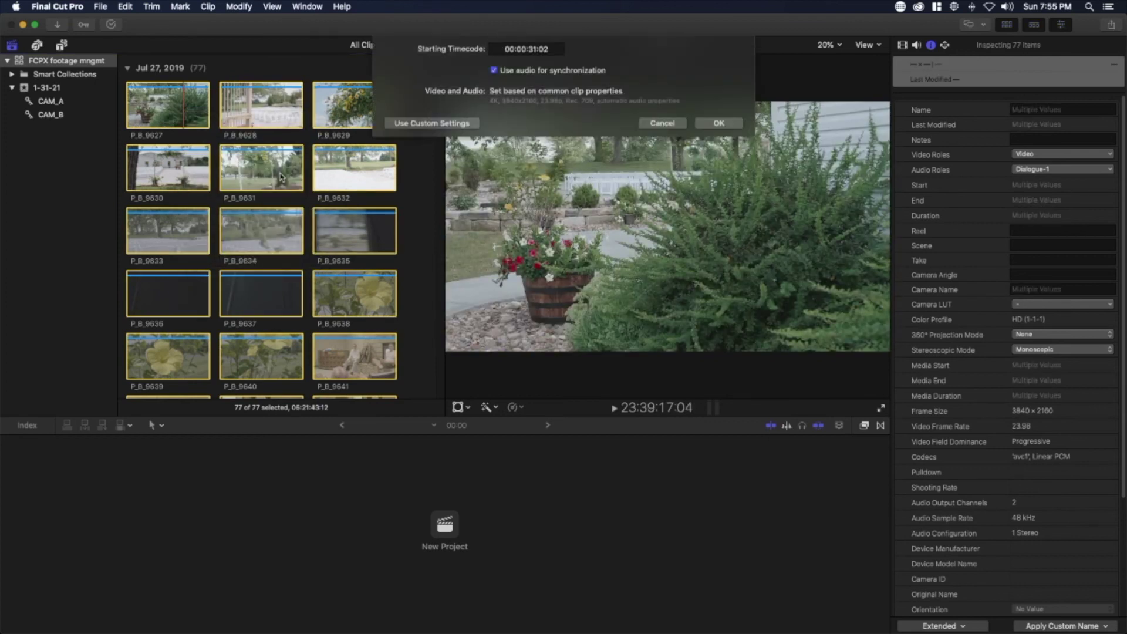
type("sync")
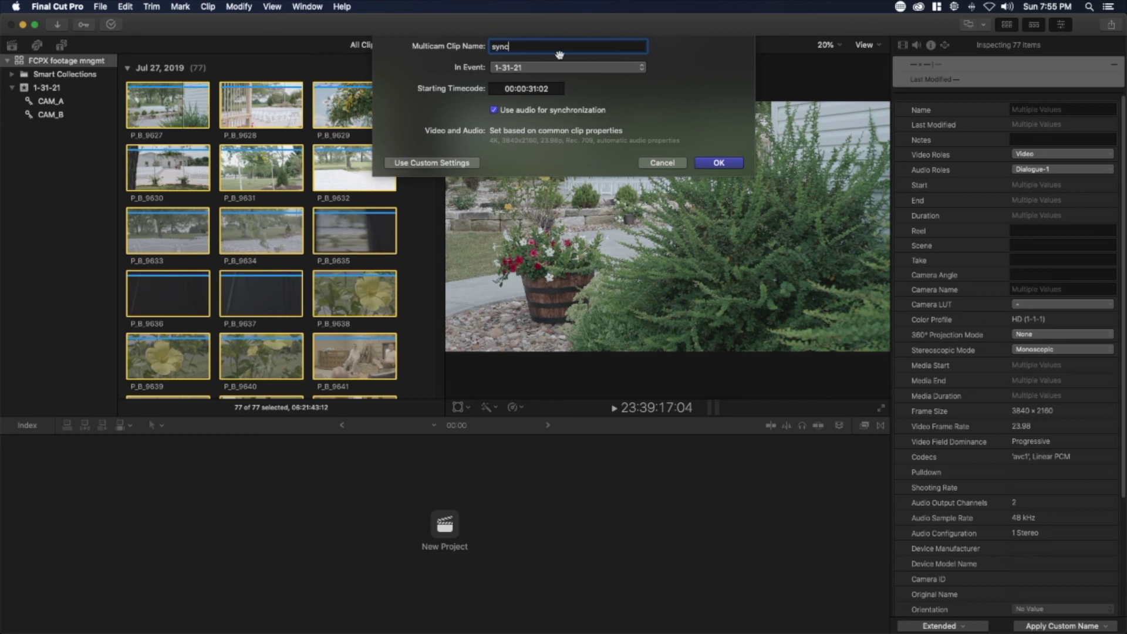
Step: Create the multicam clip with starting timecode 00:00:00:00, audio synchronization off and custom settings with automatic angle options
left_click(555, 88)
type("0")
key("Return")
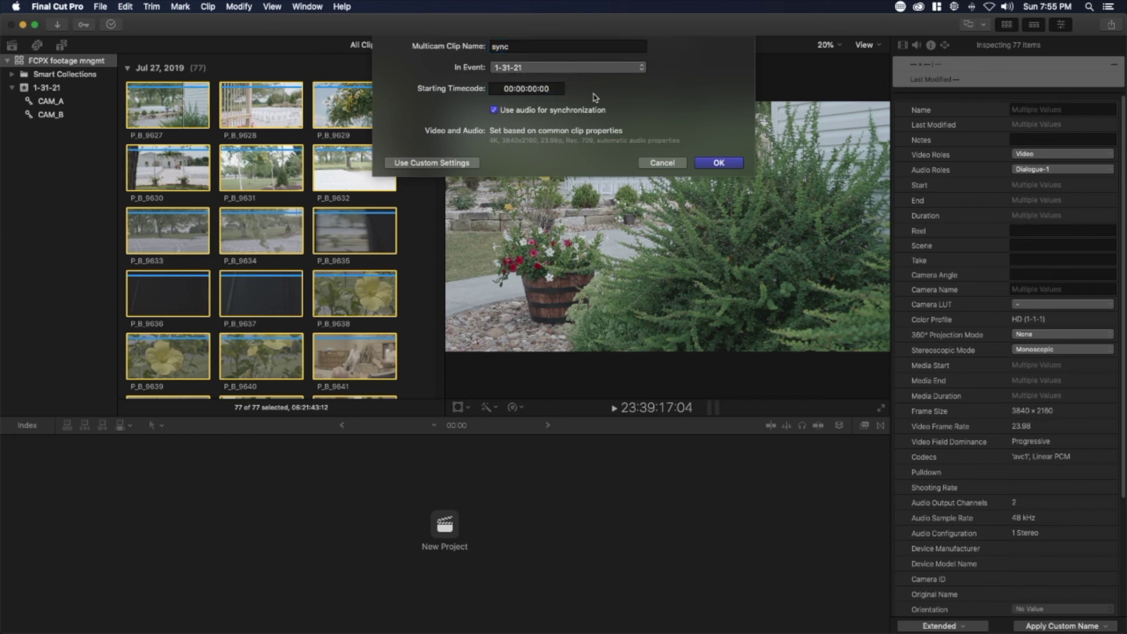
left_click(503, 112)
left_click(442, 164)
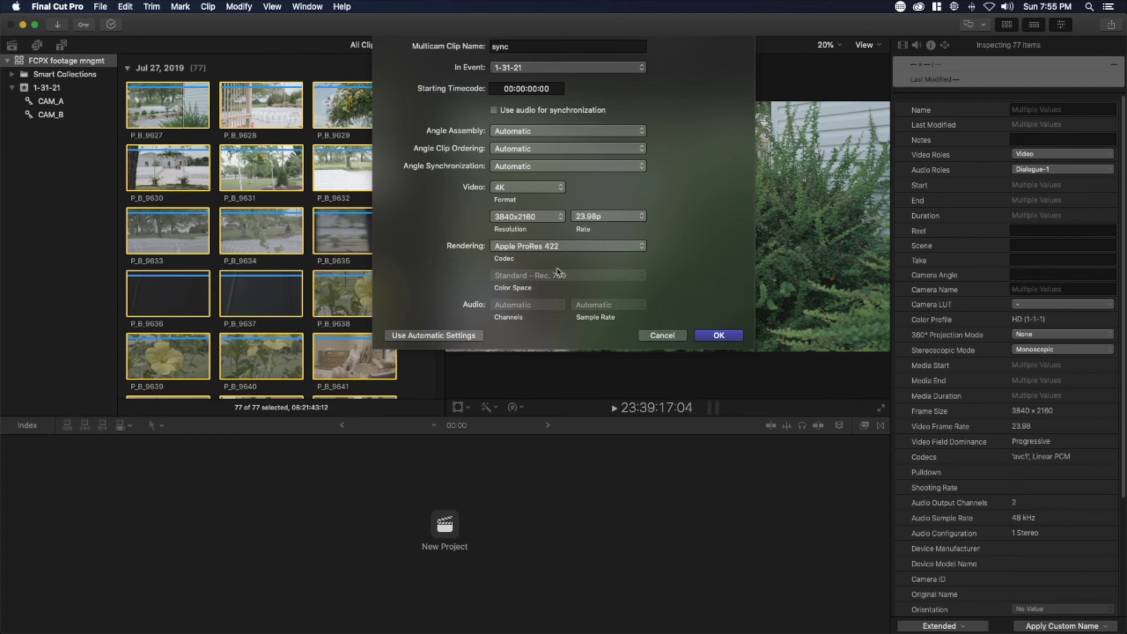
left_click(718, 335)
Step: Open the sync multicam clip's angles and shift all CAM_B clips later so they start just before P_A_4487
double_click(151, 109)
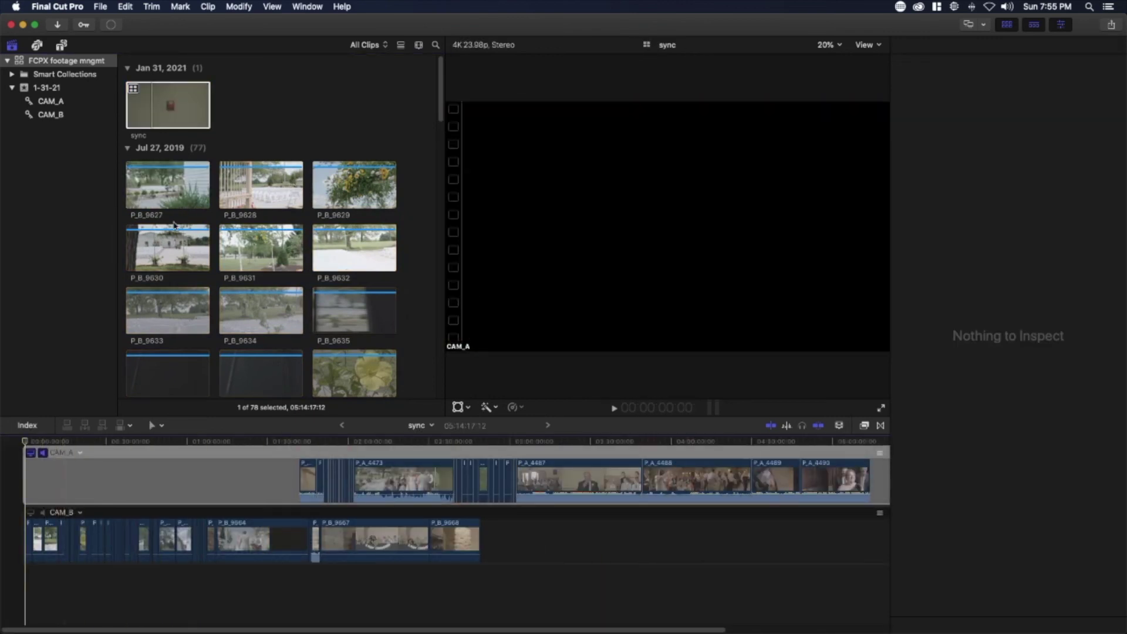
left_click(50, 101)
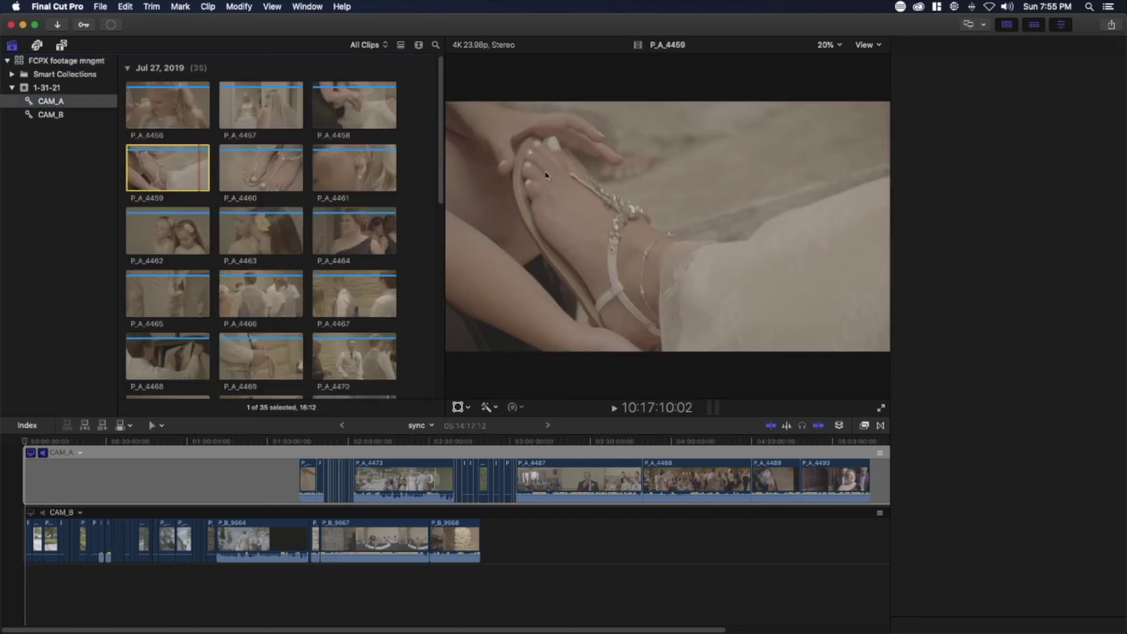
key("cmd+4")
left_click(147, 554)
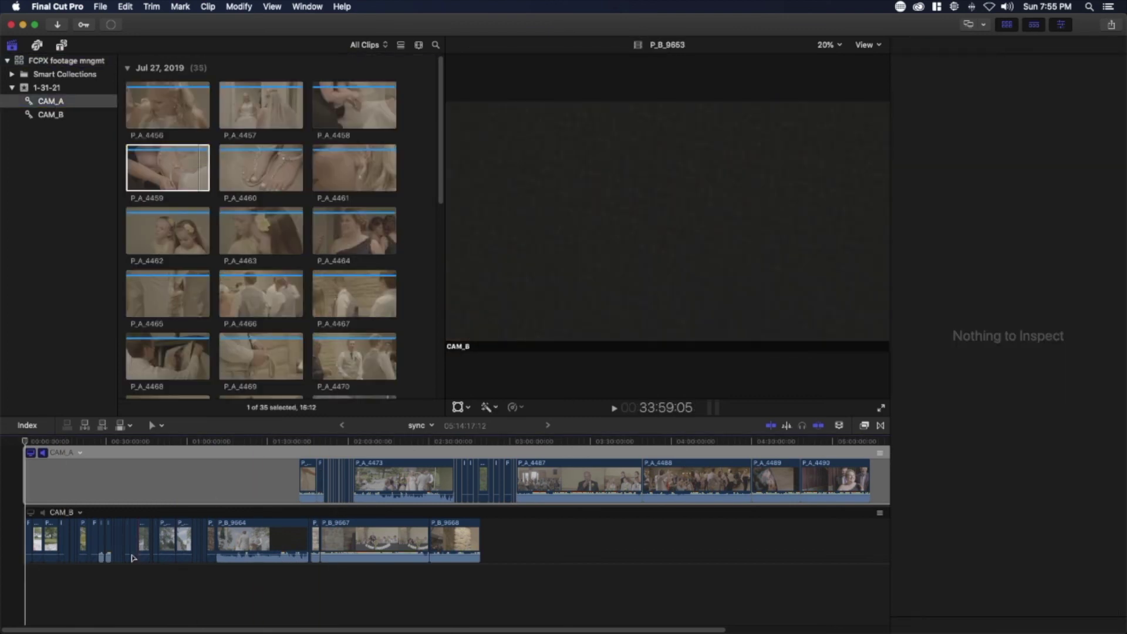
left_click_drag(588, 546, 26, 537)
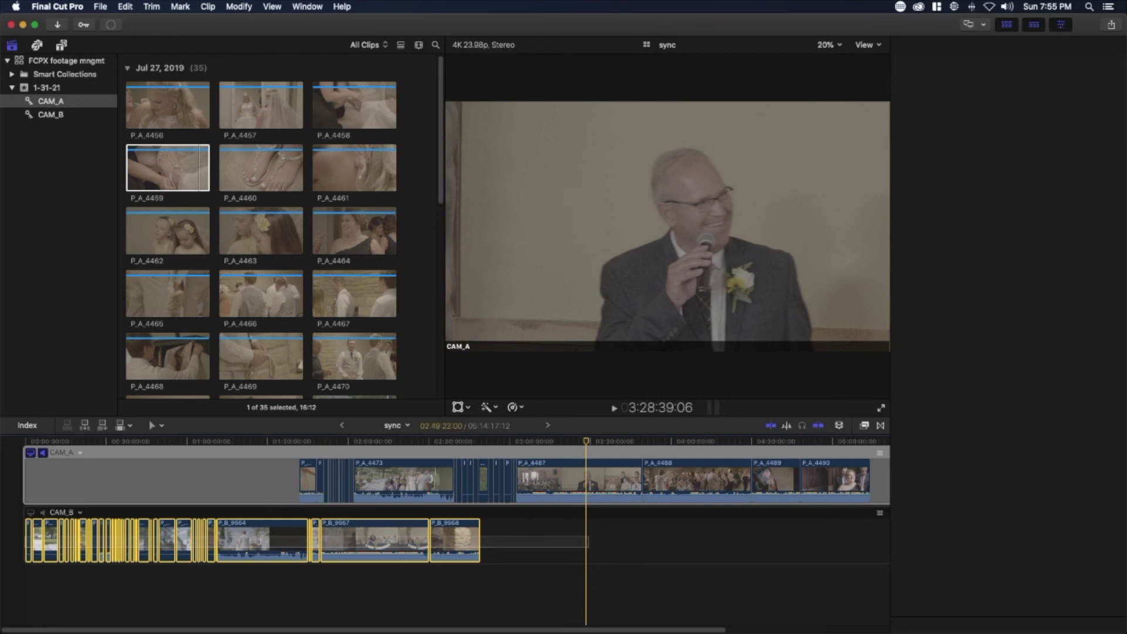
left_click_drag(191, 523, 661, 519)
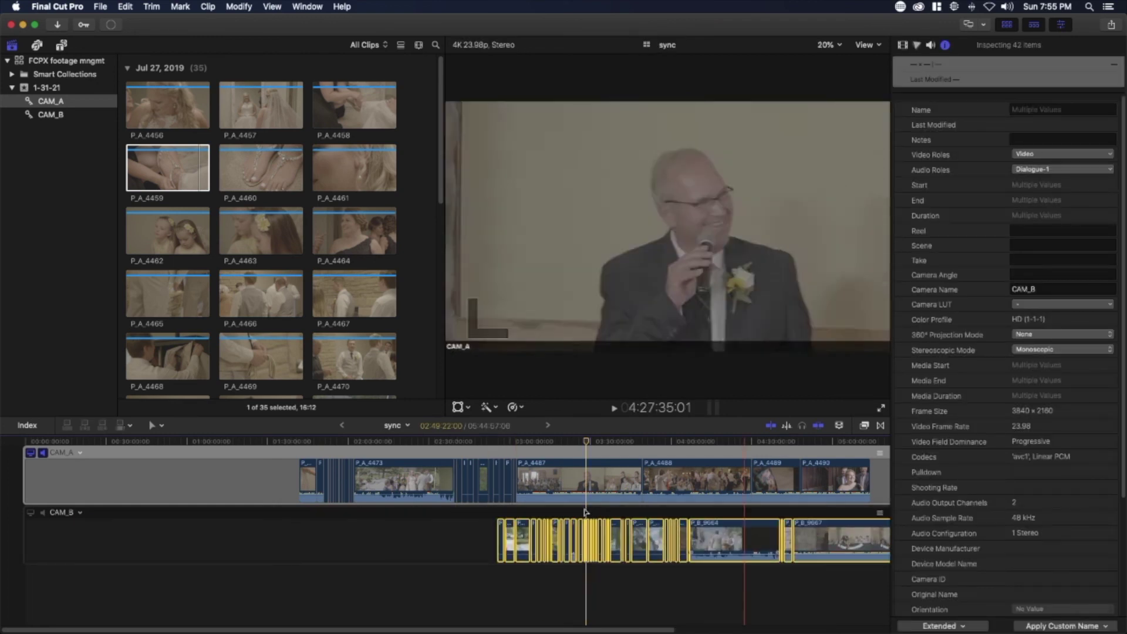
Step: Move clip P_A_4456 near the start of the CAM_A angle and delete it
left_click(182, 474)
left_click(307, 480)
left_click_drag(308, 480, 53, 480)
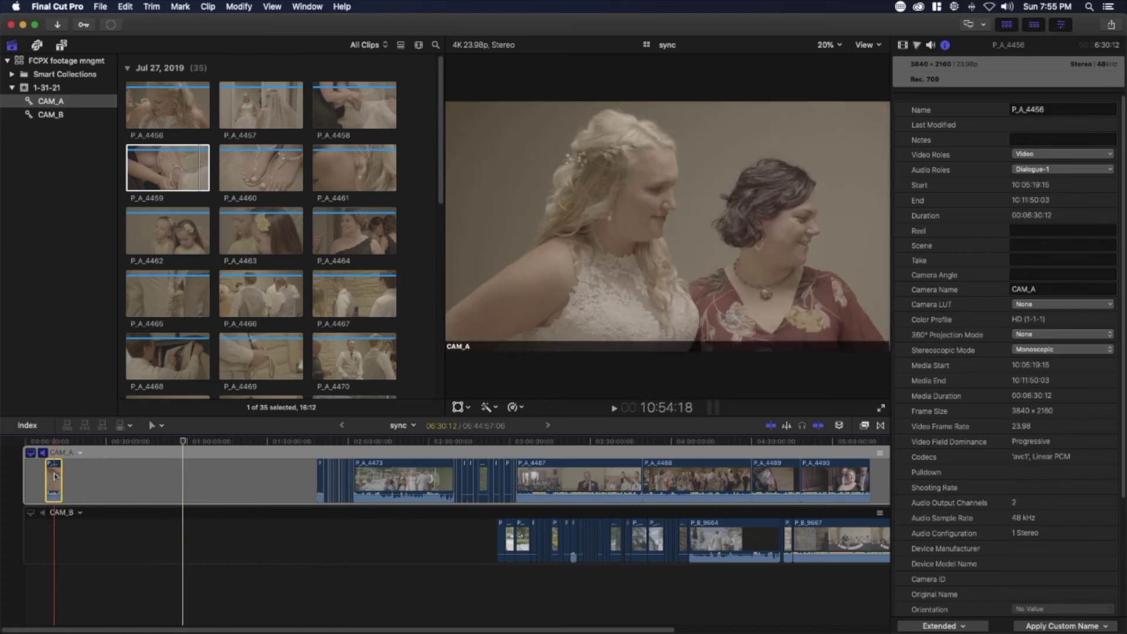
key("Delete")
Step: Move P_A_4473 and P_B_9664 earlier in their angles, and synchronize P_B_9664 with the CAM_A angle
left_click_drag(364, 478, 175, 485)
left_click(738, 538)
left_click_drag(738, 538, 365, 537)
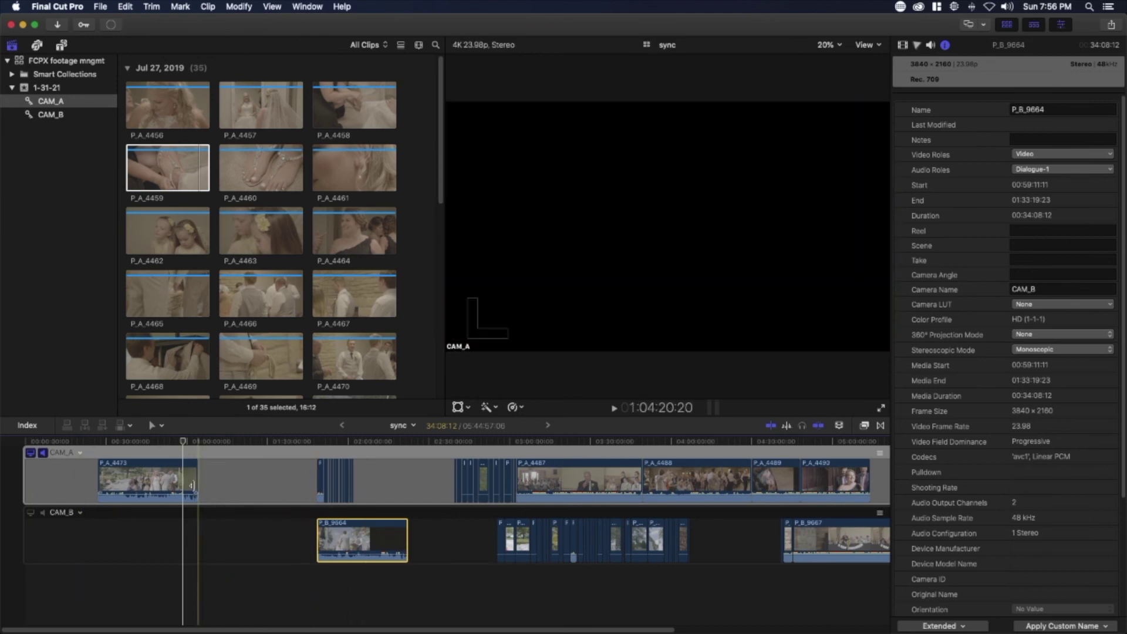
left_click(79, 453)
left_click(115, 488)
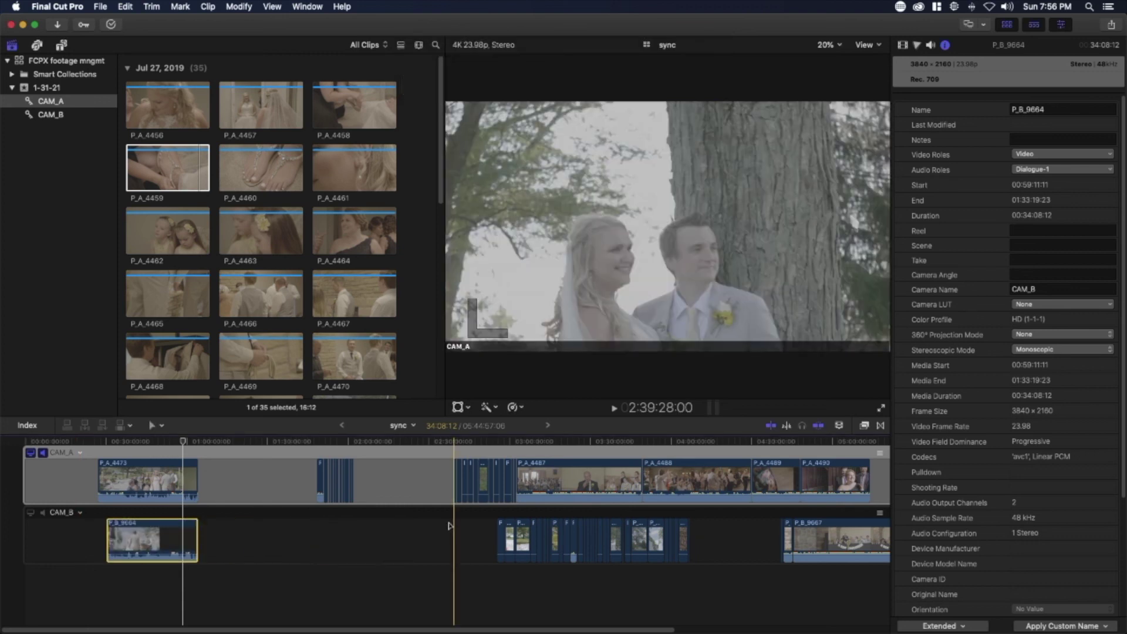
Step: Show the angle viewer, hide the browser, and compare both cameras in the ceremony clips at about 42:46
left_click(147, 447)
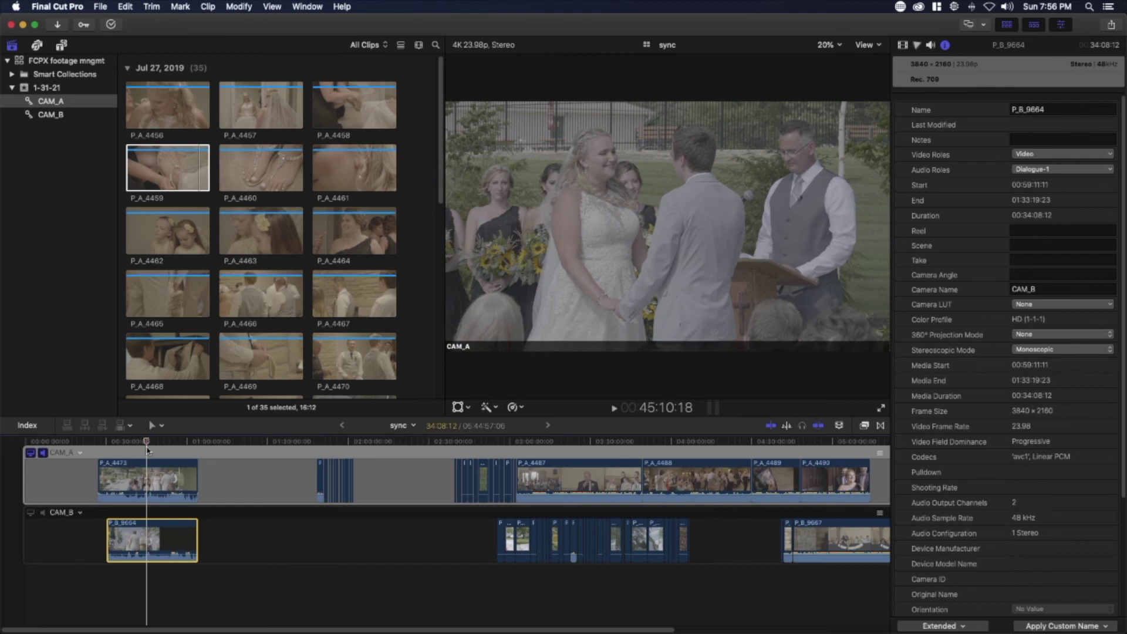
key("super+shift+7")
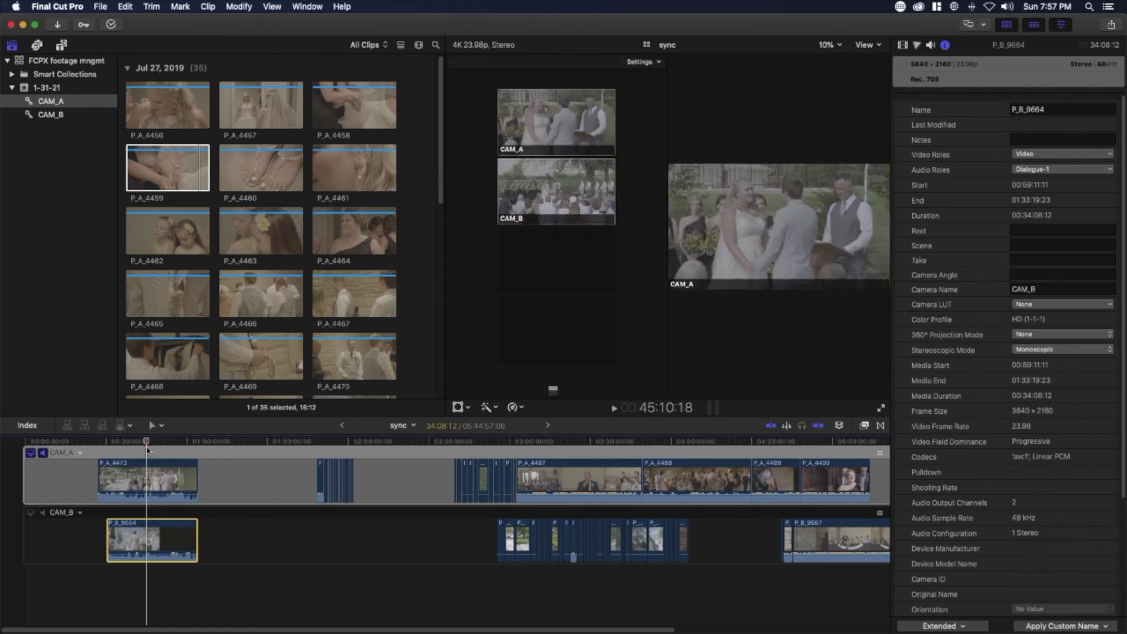
key("ctrl+super+1")
mouse_move(147, 449)
left_mouse_down()
mouse_move(104, 441)
mouse_move(140, 441)
left_mouse_up()
key("super+equal")
key("super+equal")
key("super+equal")
key("super+equal")
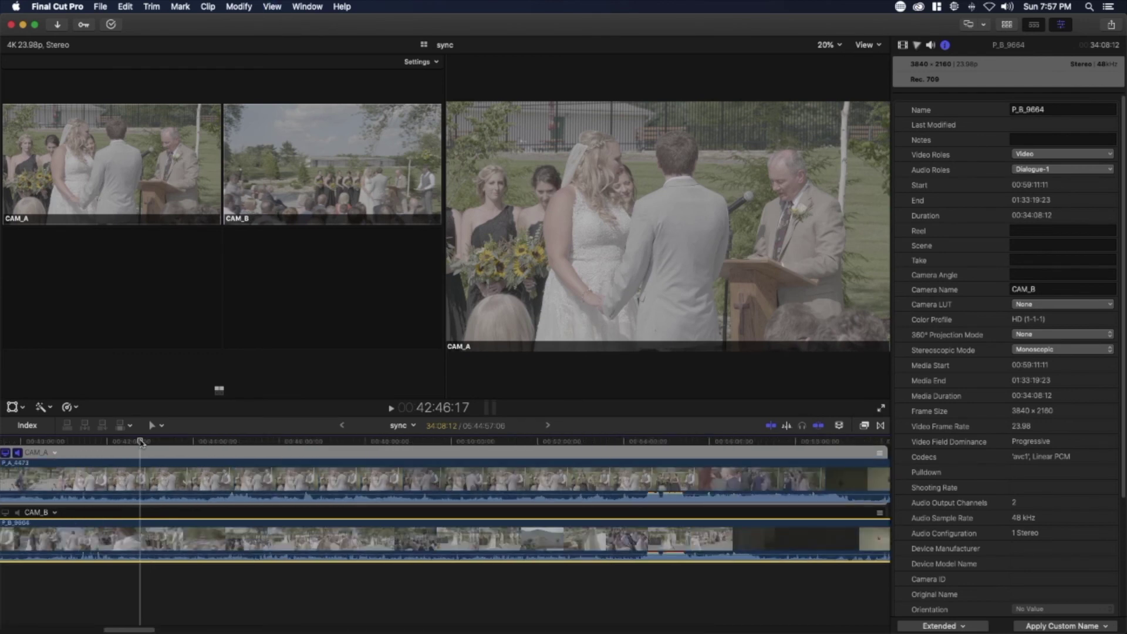
Step: Check the alignment of P_A_4473 and P_B_9664 at their ends, and fit the whole multicam timeline in view
key("End")
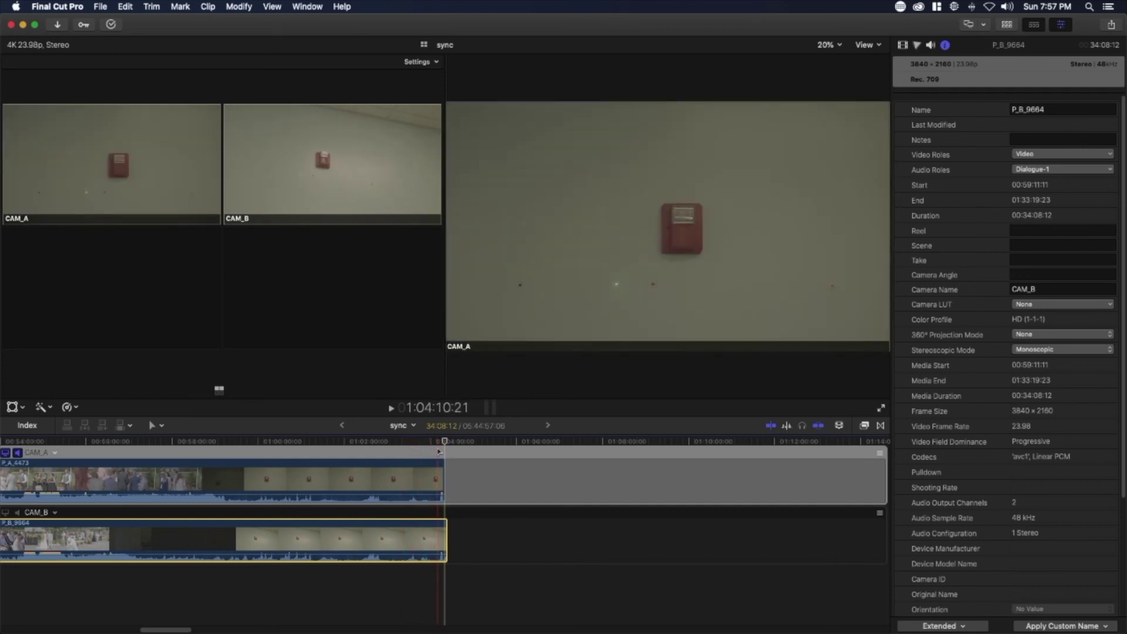
key("super+equal")
key("super+equal")
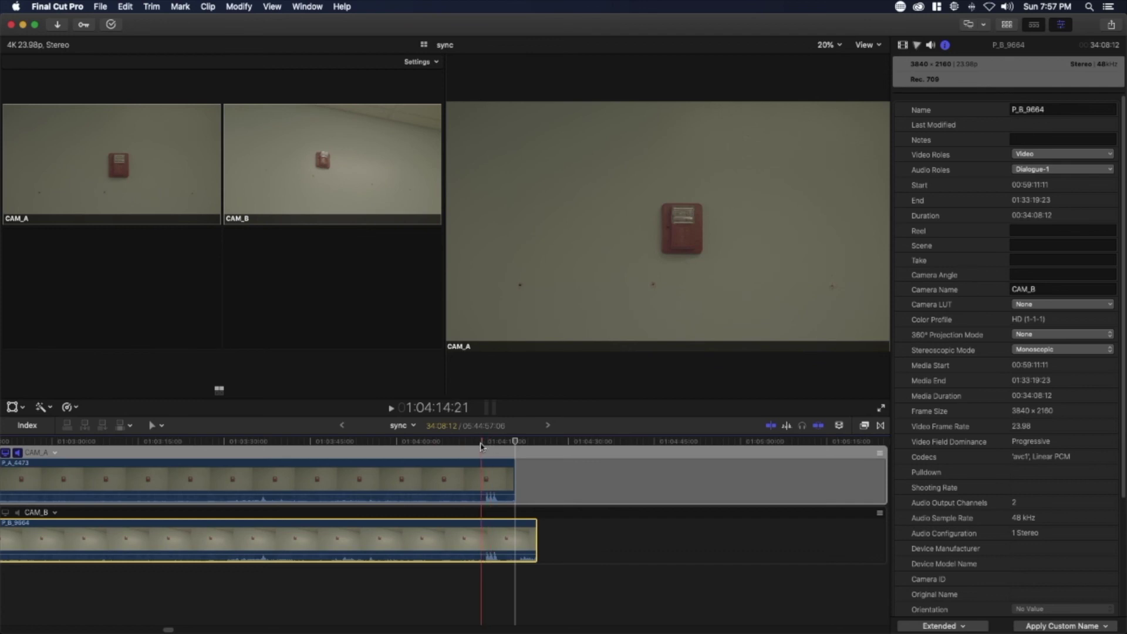
key("shift+z")
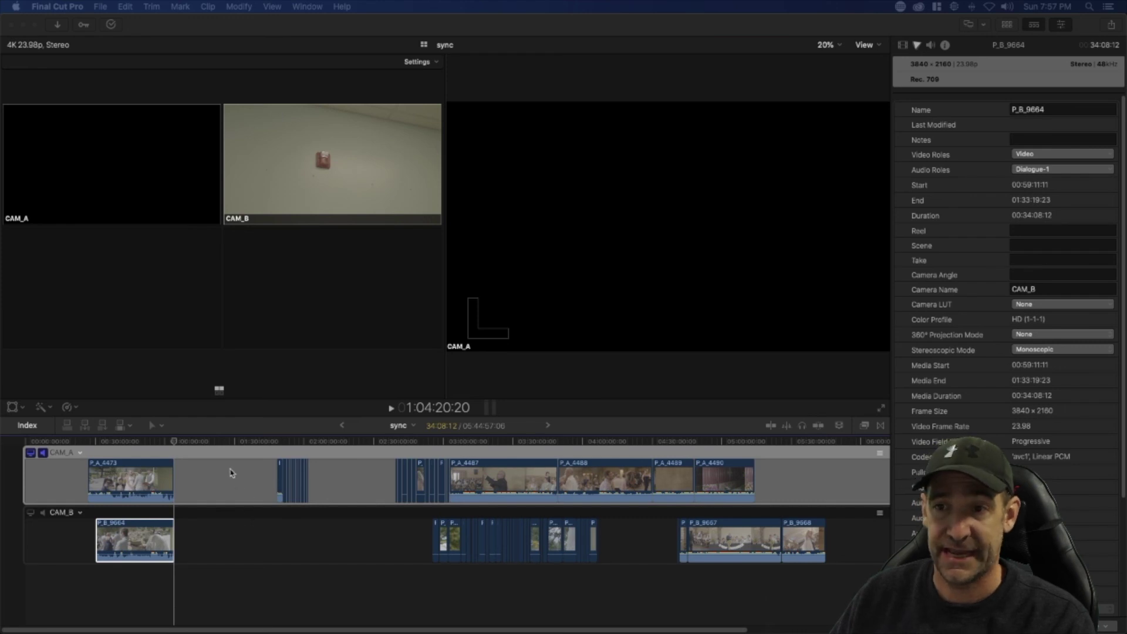
left_click(153, 445)
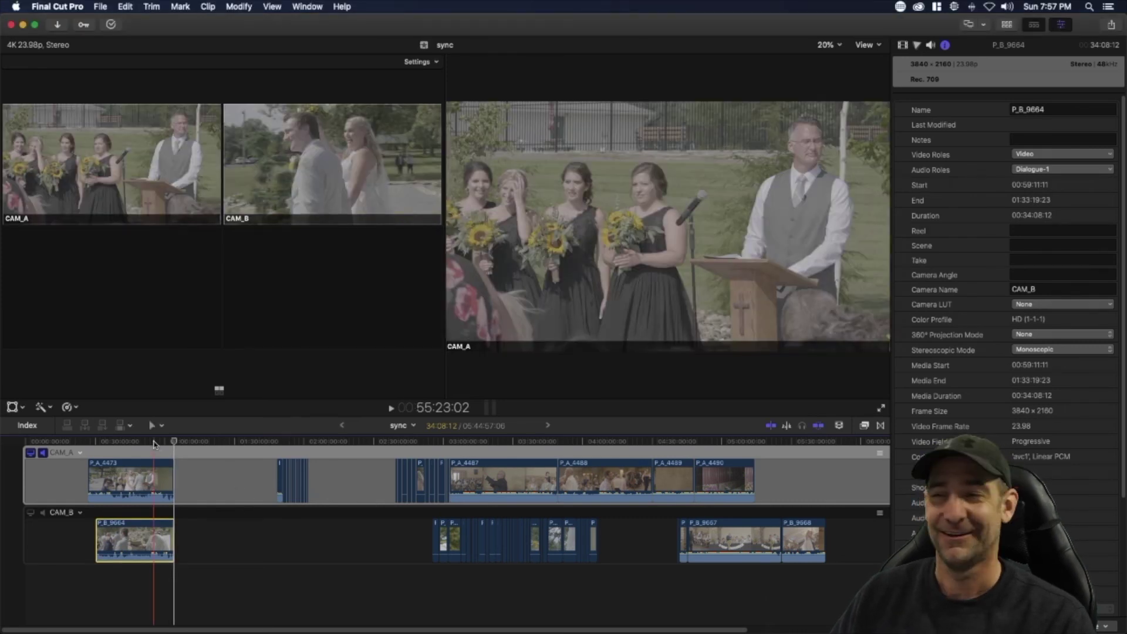